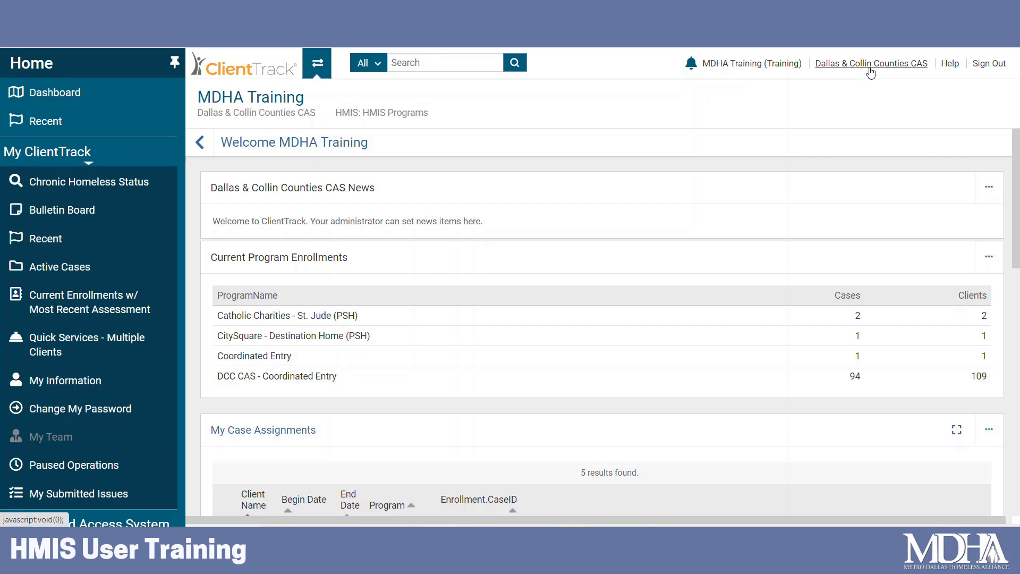
Switch the user settings organization to Dallas & Collin Counties CAS and apply it.
click(870, 67)
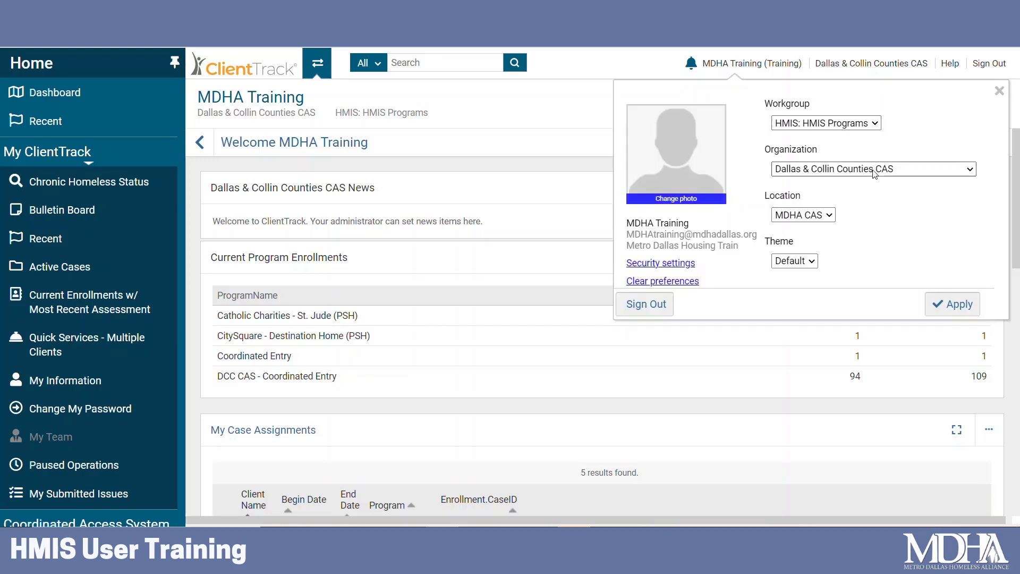
click(843, 171)
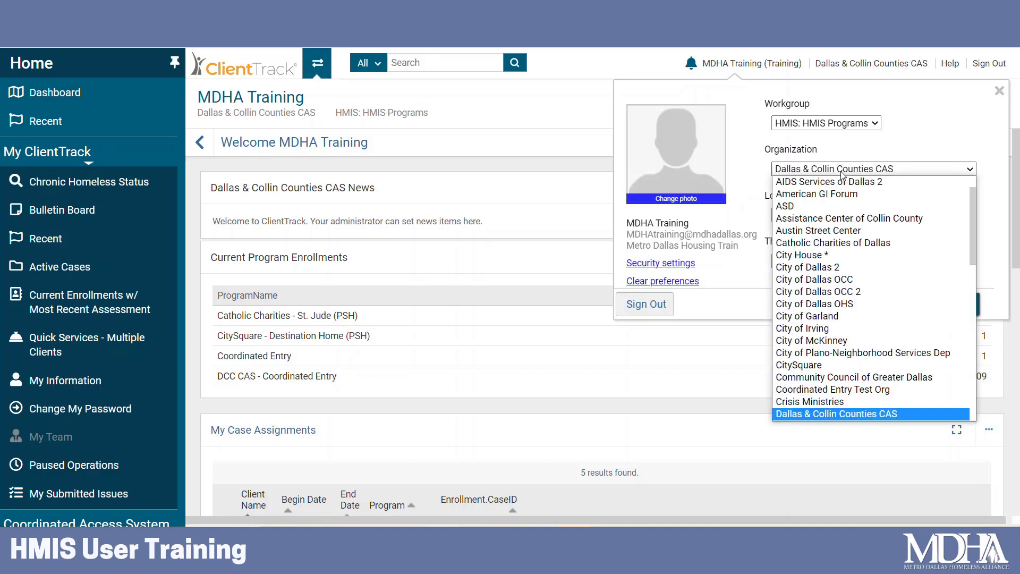
click(871, 414)
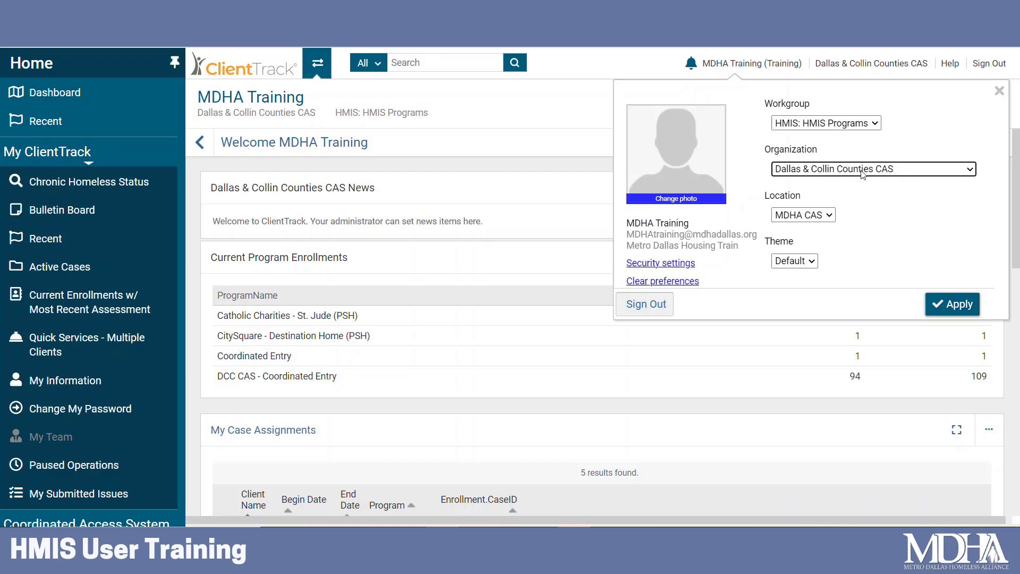
click(938, 304)
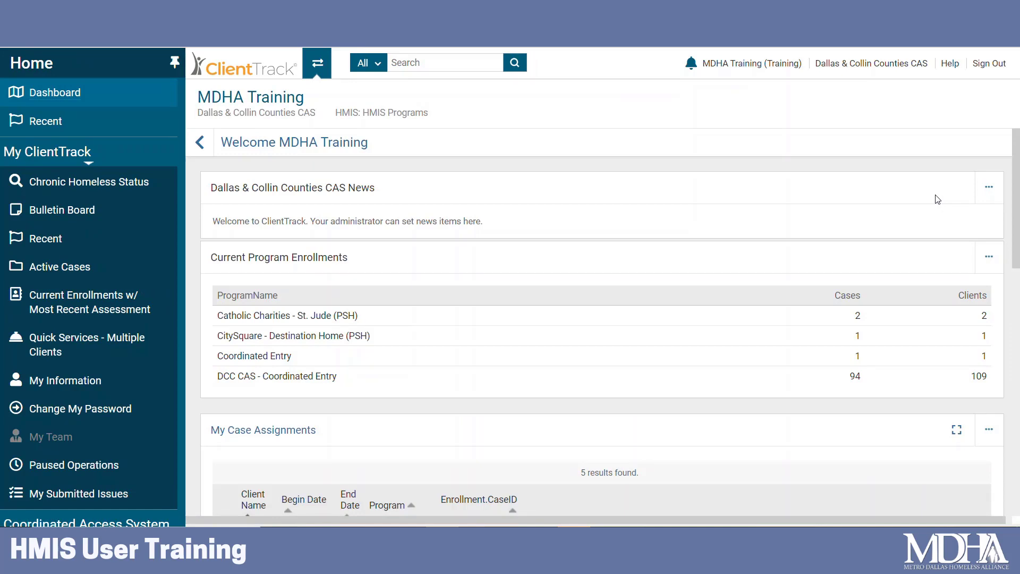
Switch to the Clients workspace and bring up the Find Client search.
click(320, 72)
click(756, 298)
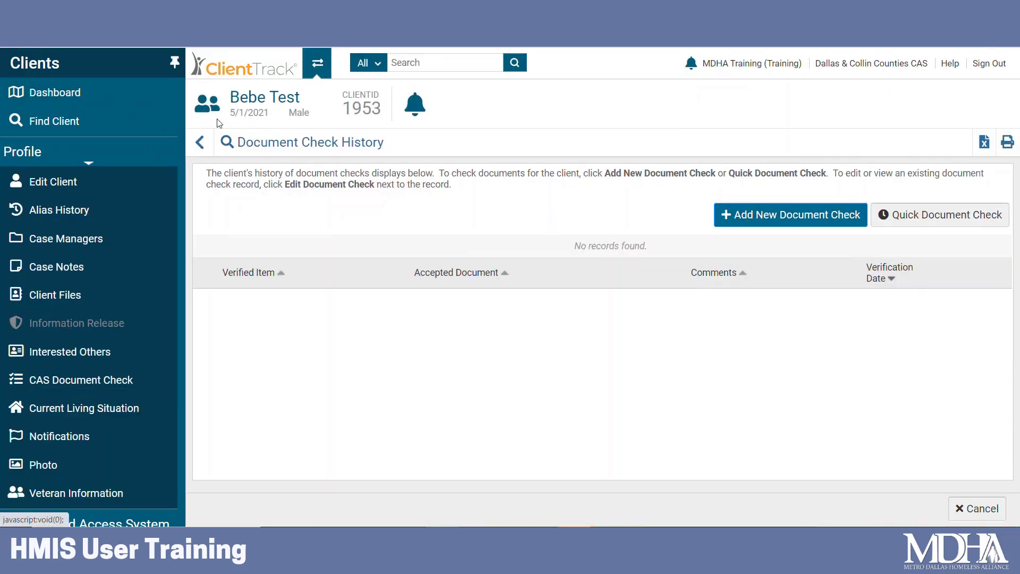
click(98, 123)
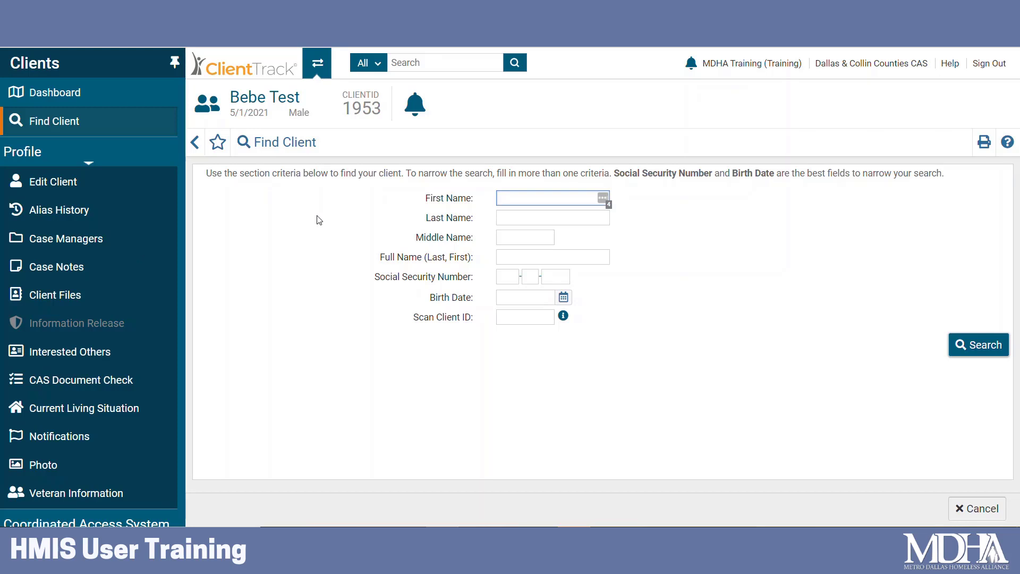
Search the client's partial first and last names, confirm no records, and expand Coordinated Access System.
text(gra)
key(Tab)
text(mo)
key(Return)
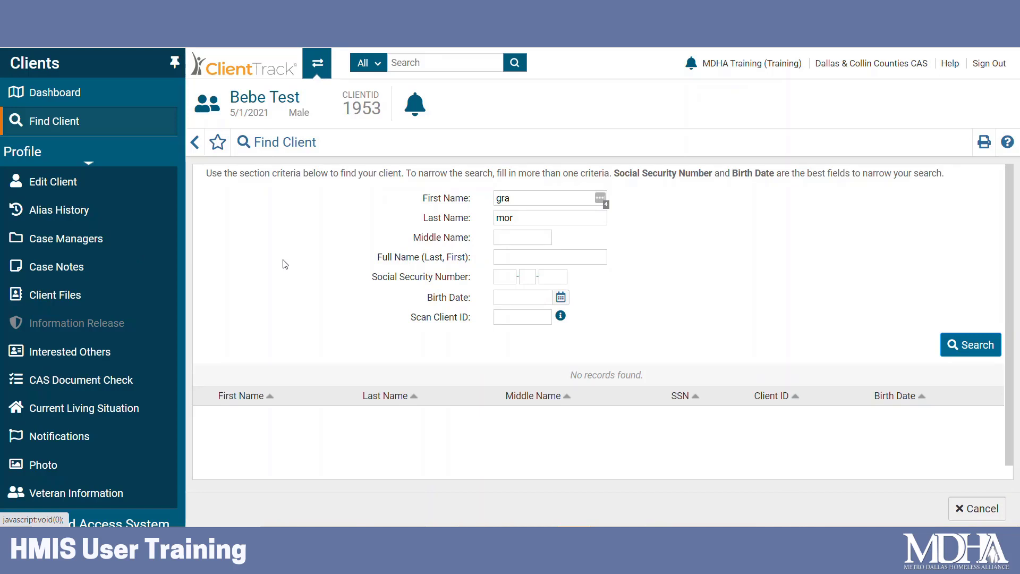
scroll(171, 243, down, 3)
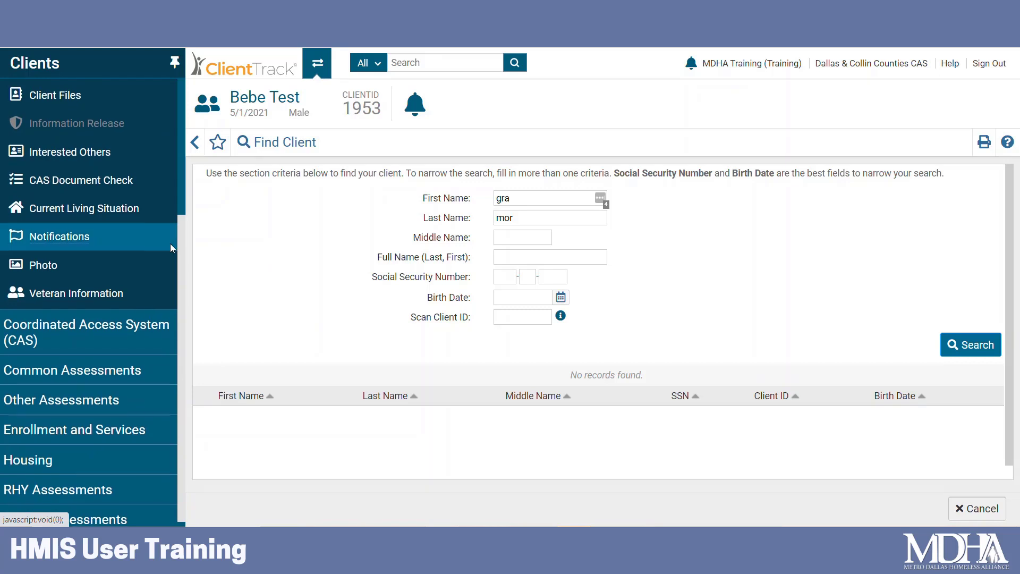
scroll(170, 243, down, 1)
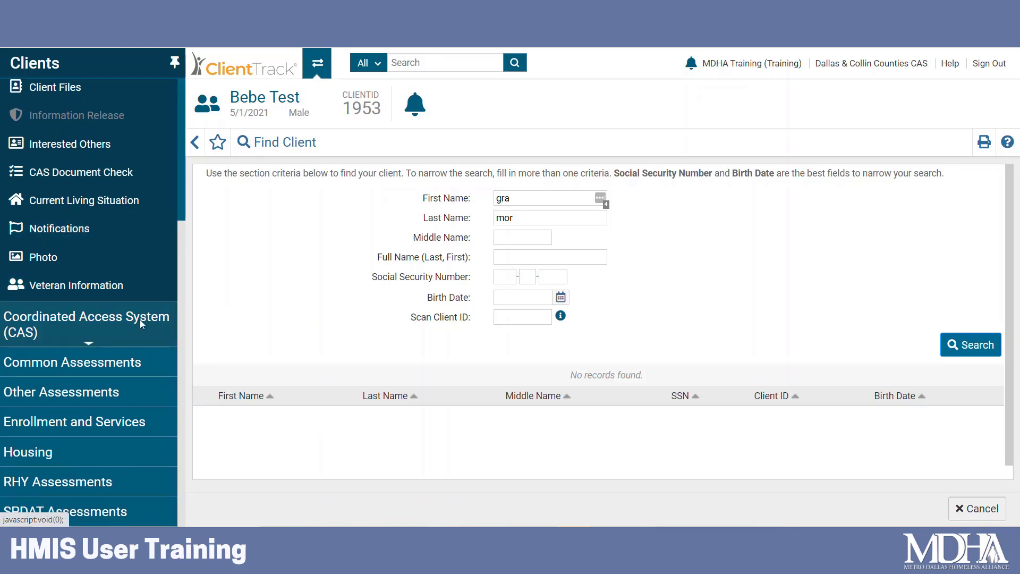
click(59, 318)
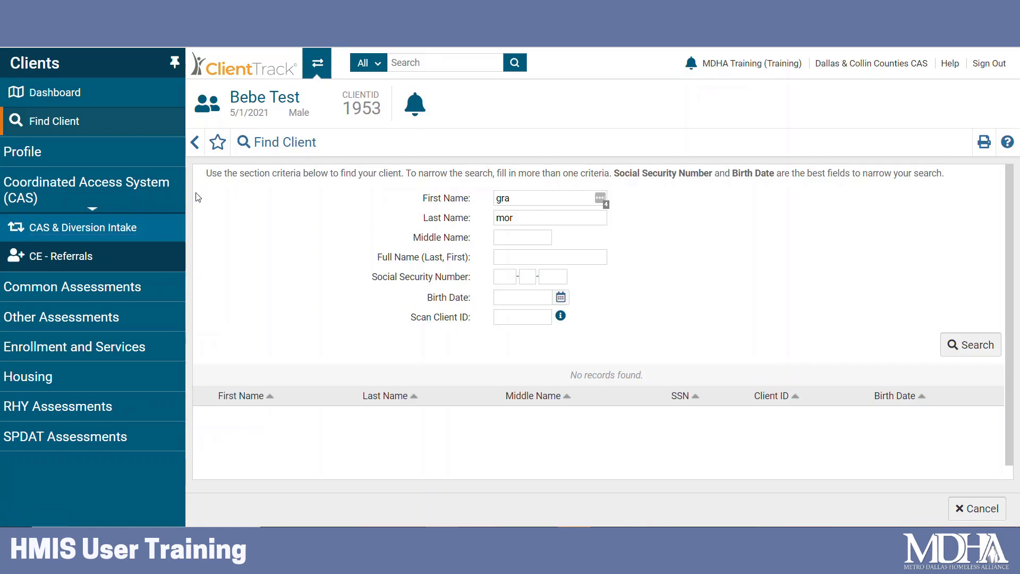
Launch CAS & Diversion Intake from the Coordinated Access System sidebar section.
click(78, 232)
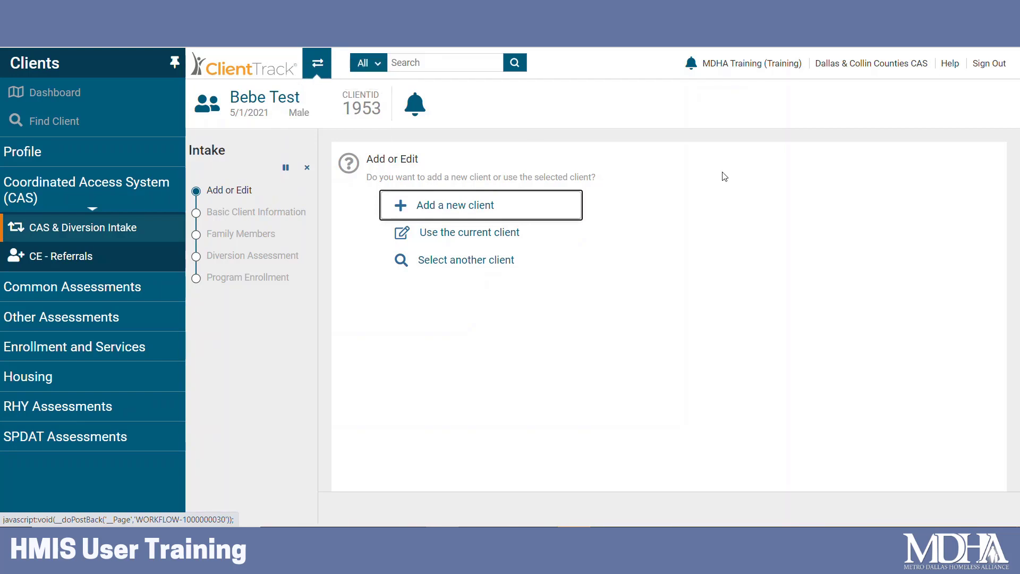
Choose Add a new client, enter partial first and last names, and pass the duplicate check.
click(450, 206)
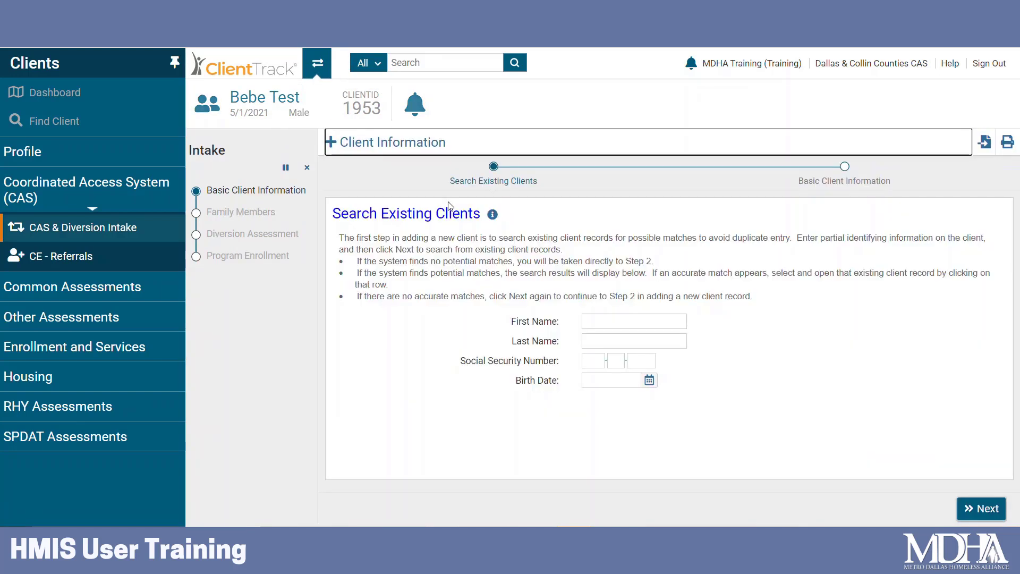
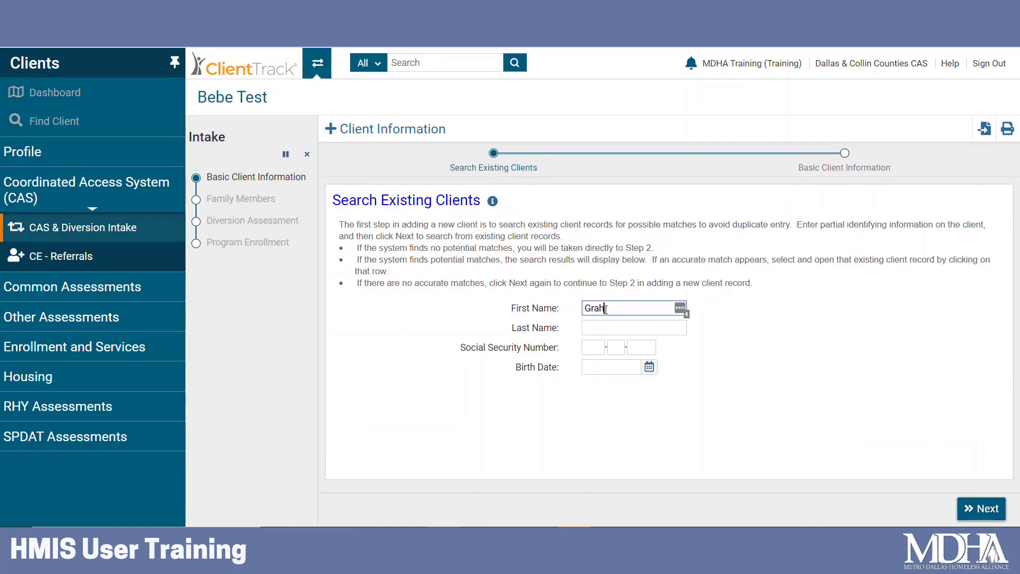
key(Tab)
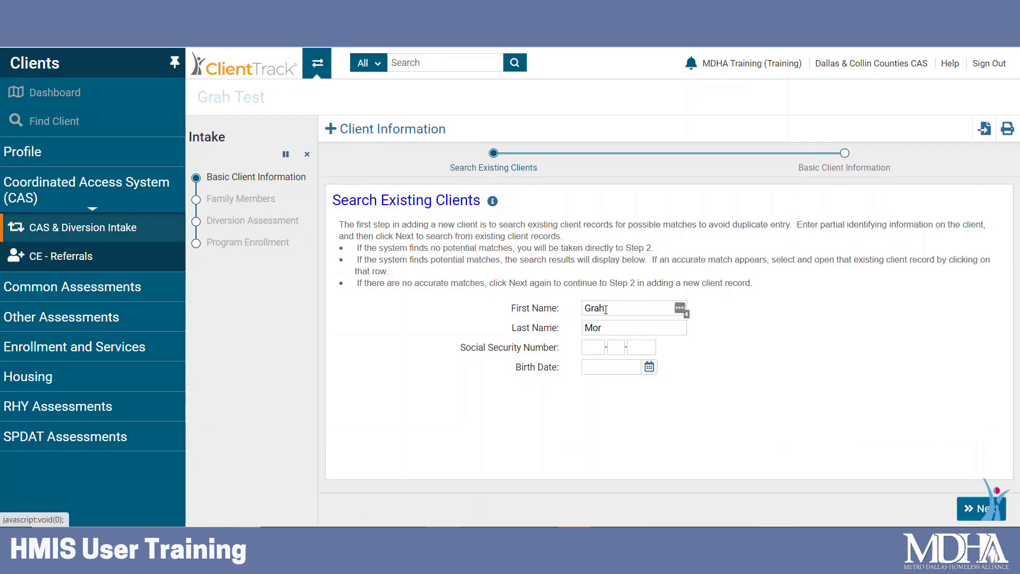
click(982, 508)
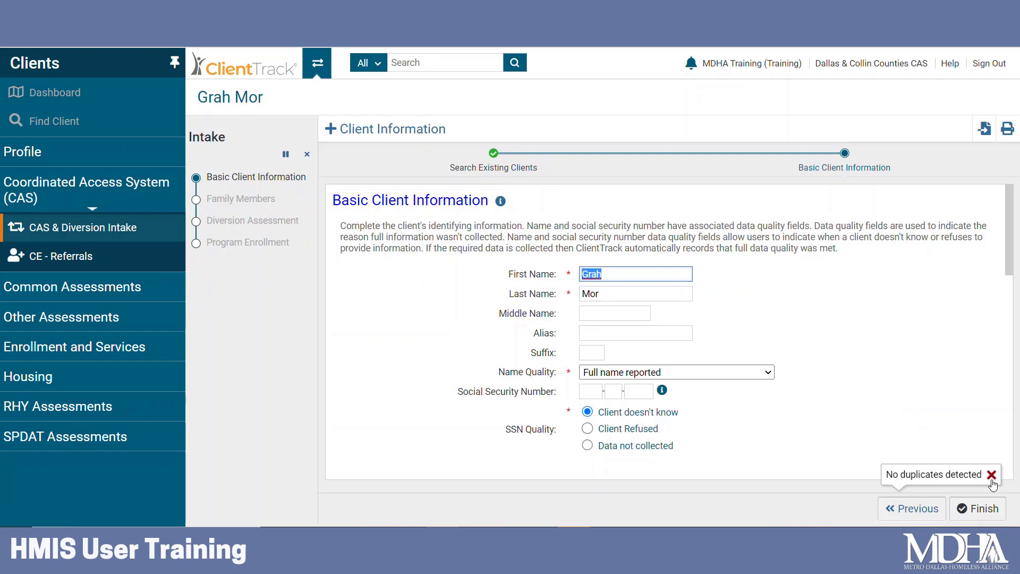
click(658, 273)
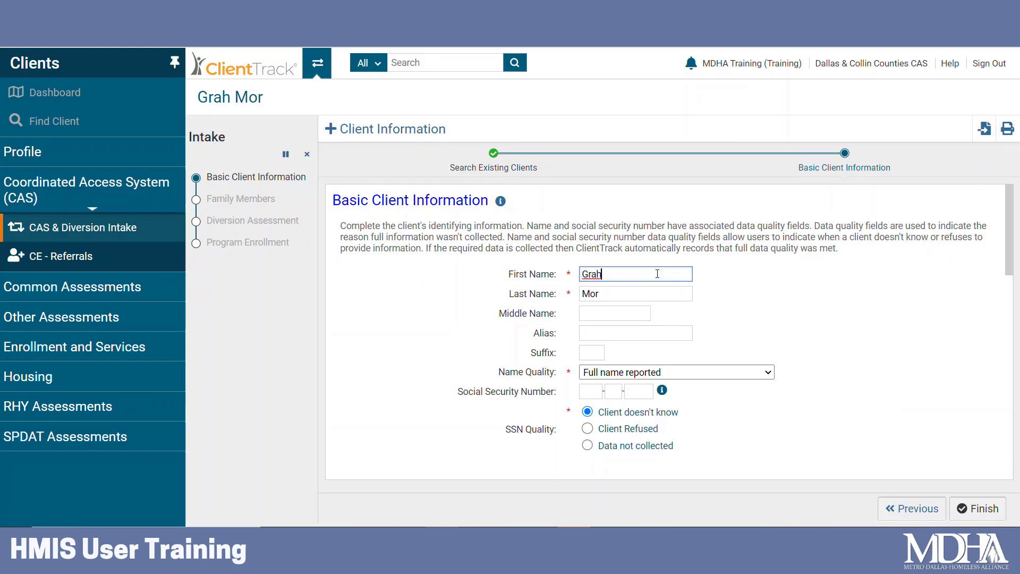
Complete the client's full first and last names on Basic Client Information.
key(Tab)
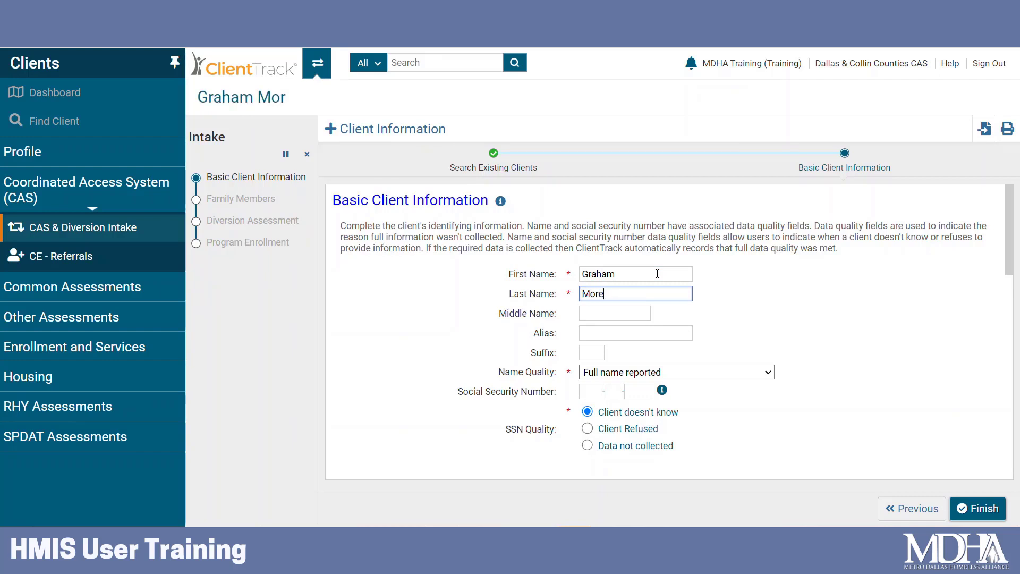
Keep Name Quality as Full name reported, set birth date 01/01/1992, and finish the form.
scroll(759, 298, down, 1)
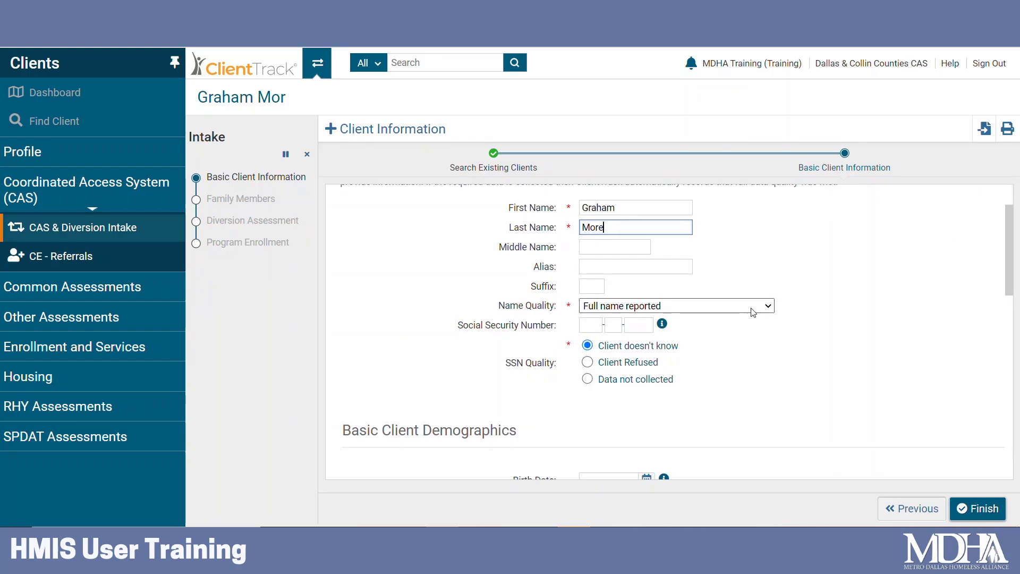
click(753, 312)
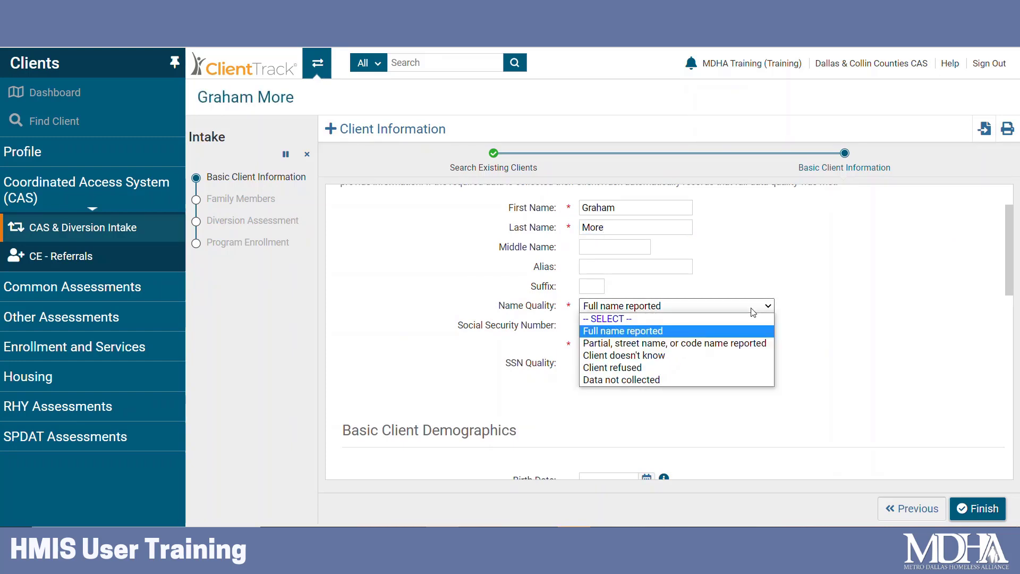
click(754, 312)
scroll(729, 345, down, 3)
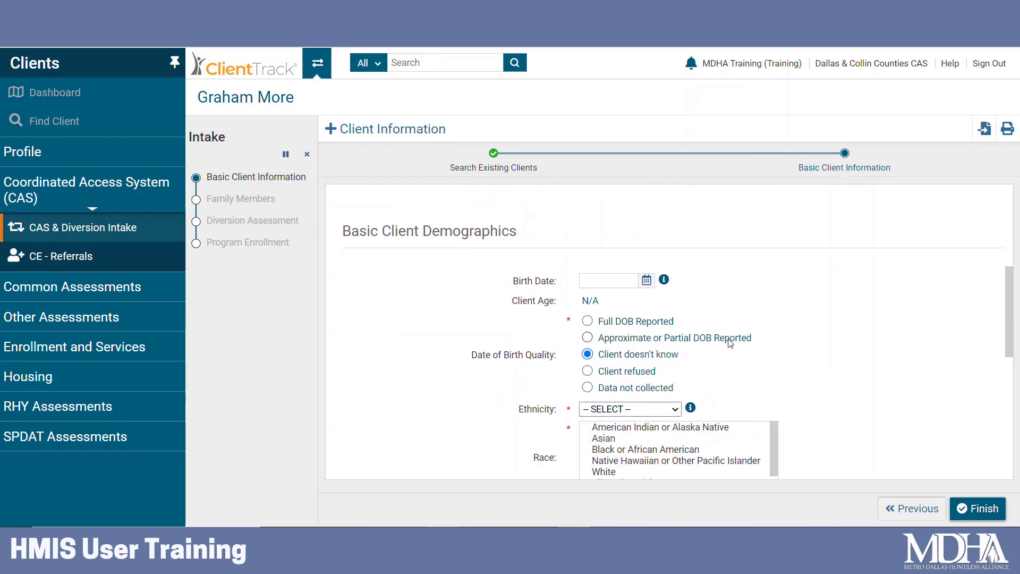
click(627, 281)
text(01/01/202)
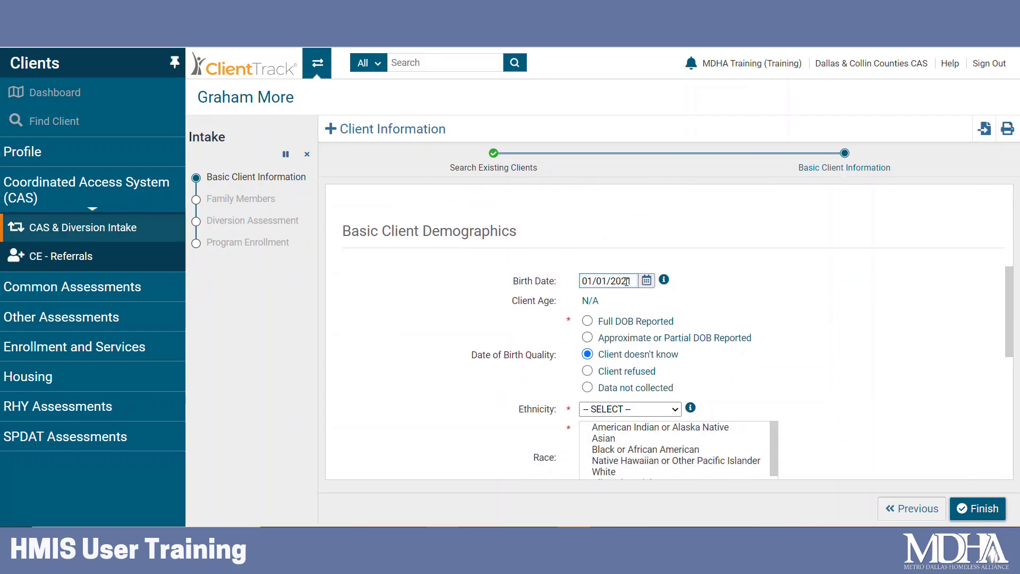
key(BackSpace)
key(BackSpace)
key(BackSpace)
text(19)
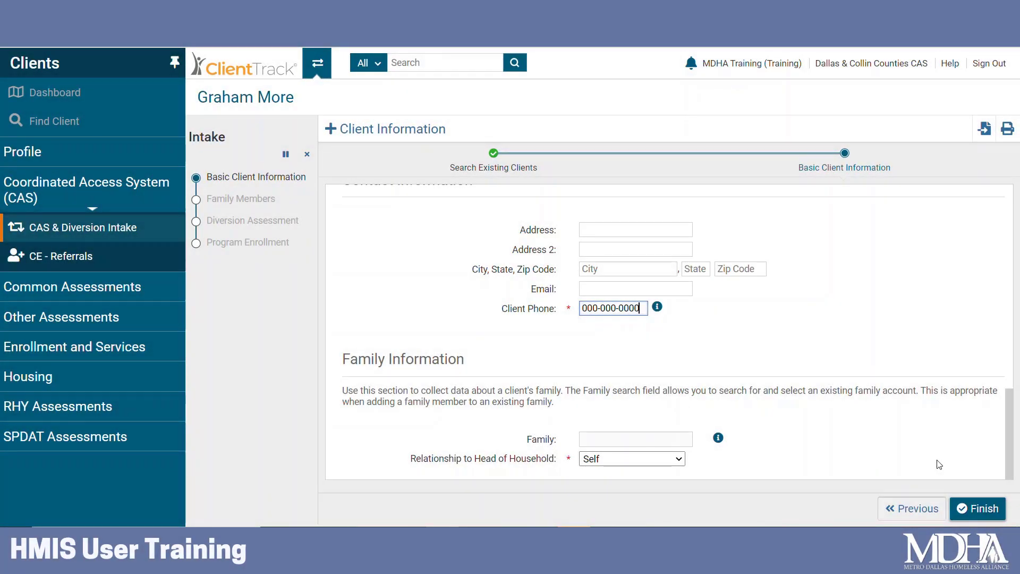
click(983, 510)
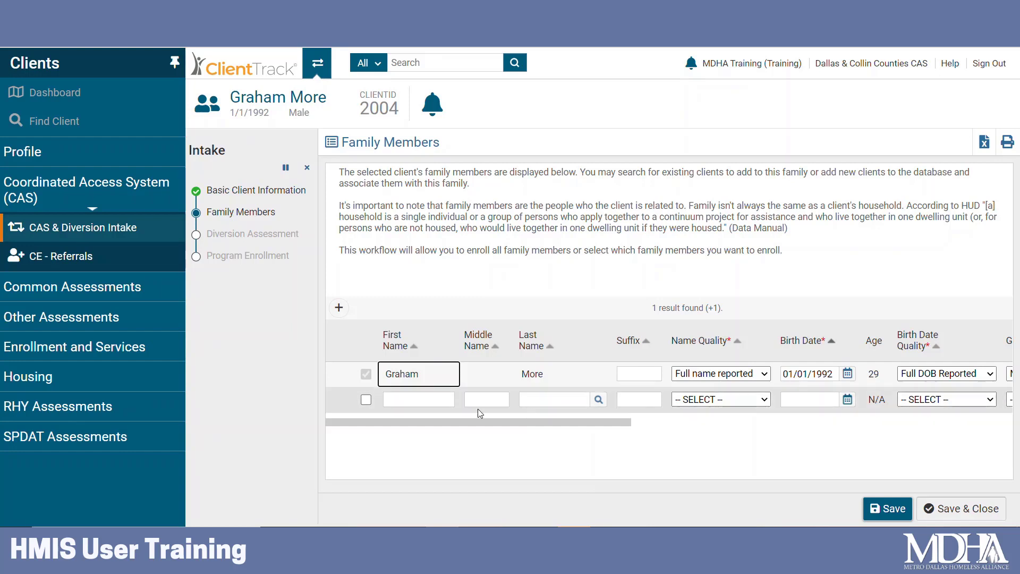
Add a second family member with the child's first and last names, finding no existing match.
click(366, 399)
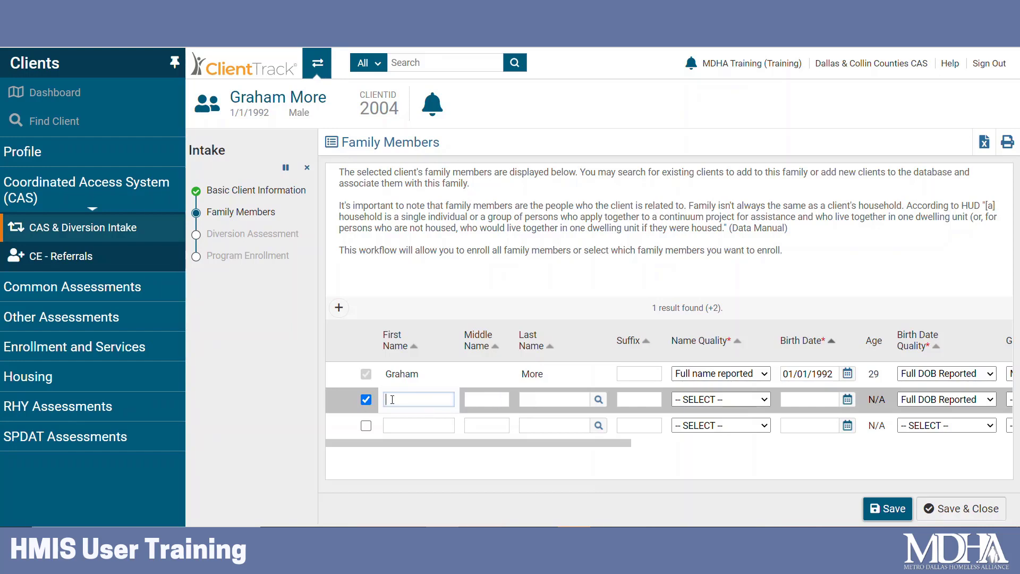
text(Kiddy)
click(552, 399)
text(More)
click(598, 399)
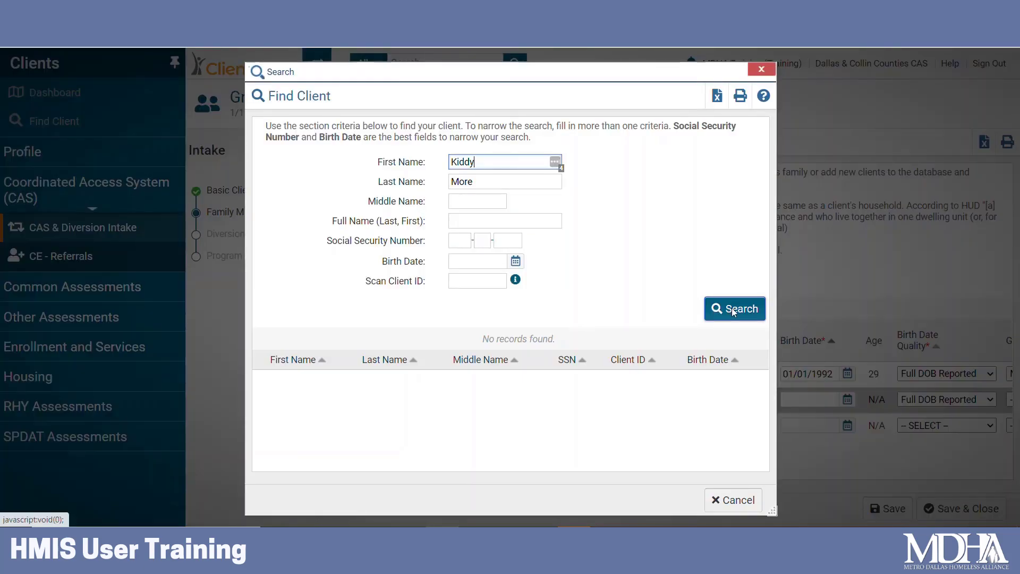
click(740, 315)
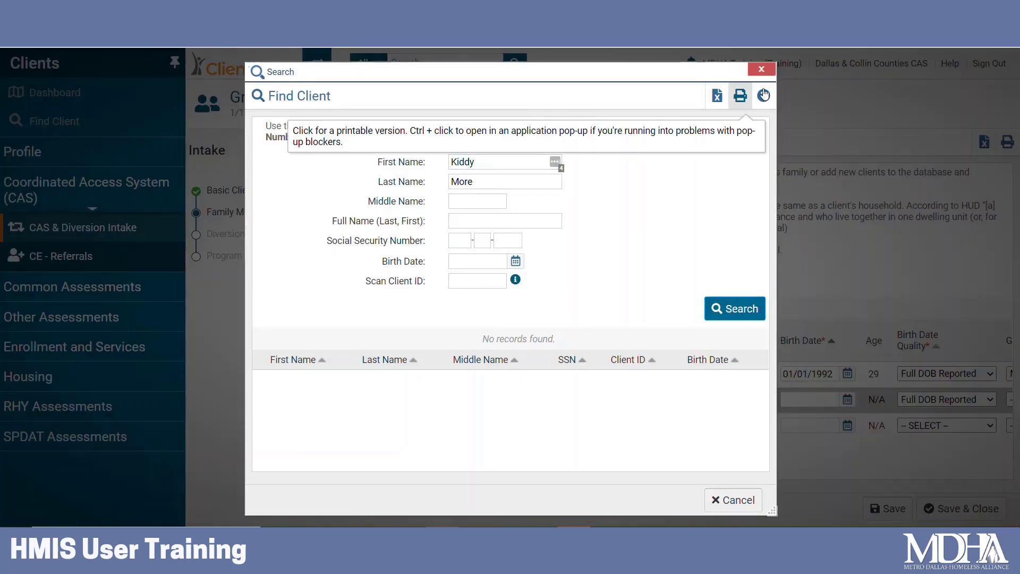
click(762, 69)
drag(585, 443, 711, 442)
Give the child birth date 05/01/2012, gender Female, relationship Dependent Child, and save.
click(543, 399)
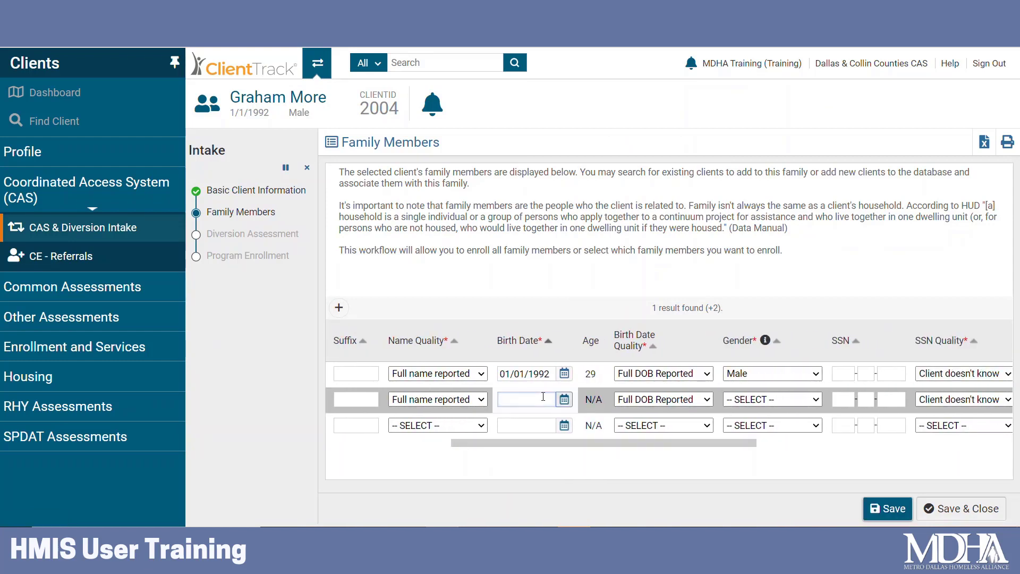
text(05/01/2012)
click(772, 399)
click(744, 422)
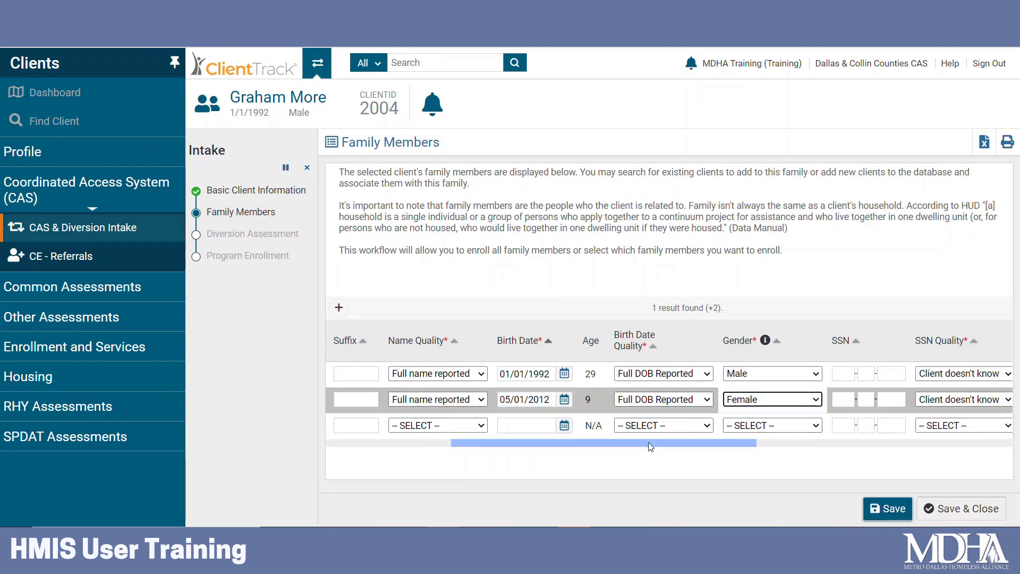
drag(623, 443, 818, 451)
click(632, 399)
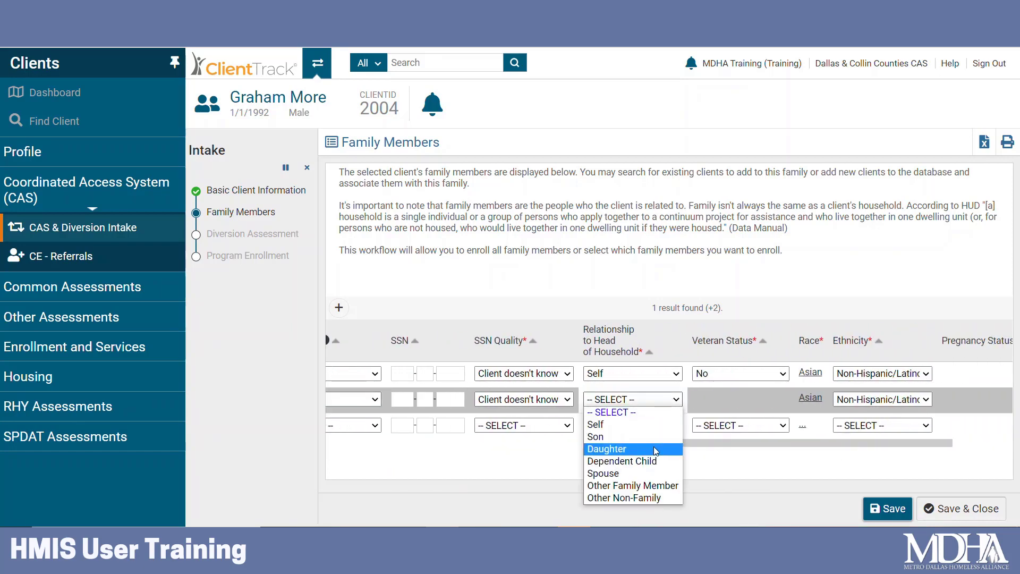
click(638, 461)
drag(709, 444, 398, 447)
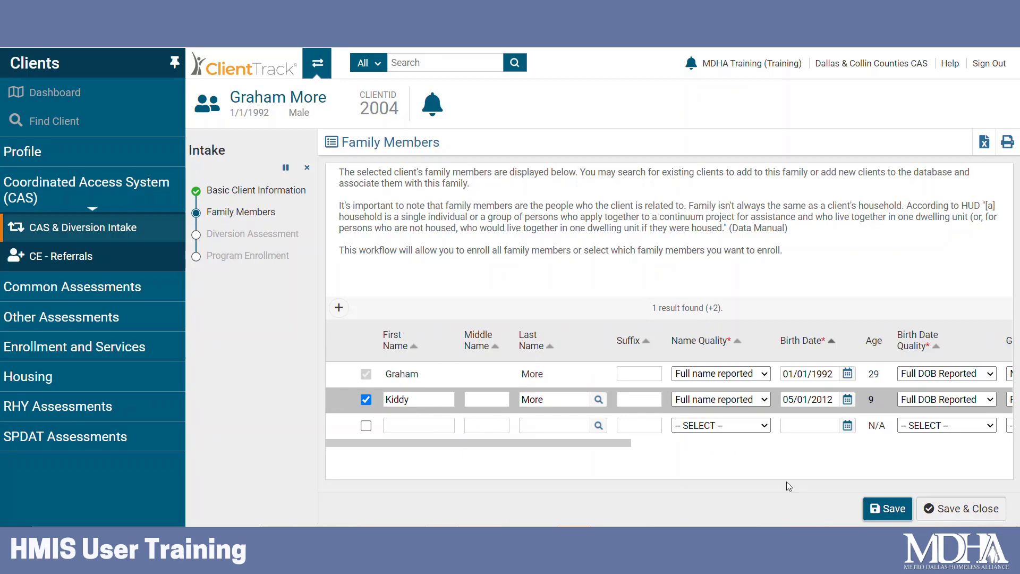
click(991, 509)
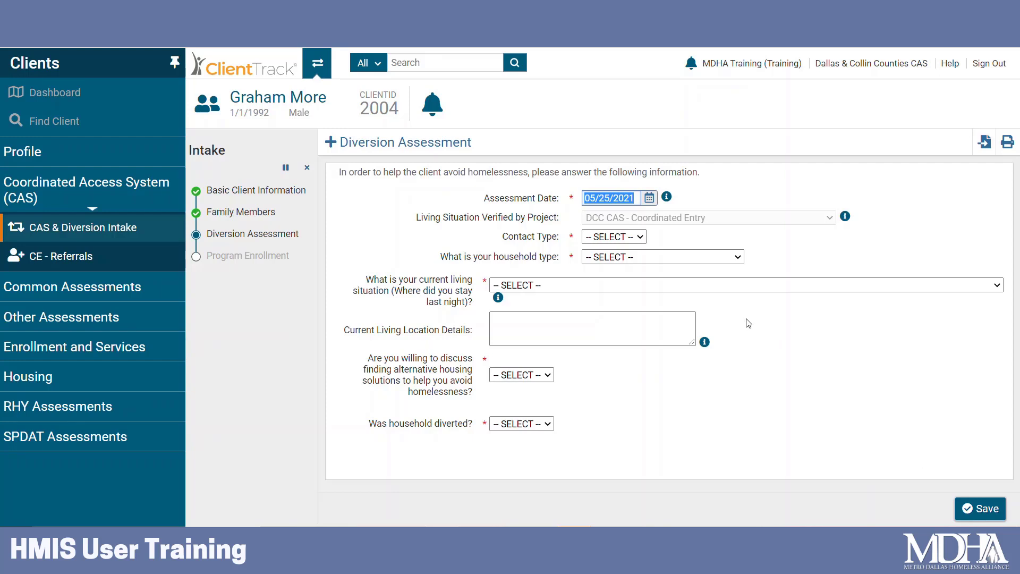
Set assessment date 05/22/2021, contact type Virtual, and household type Household with children and adults.
click(610, 198)
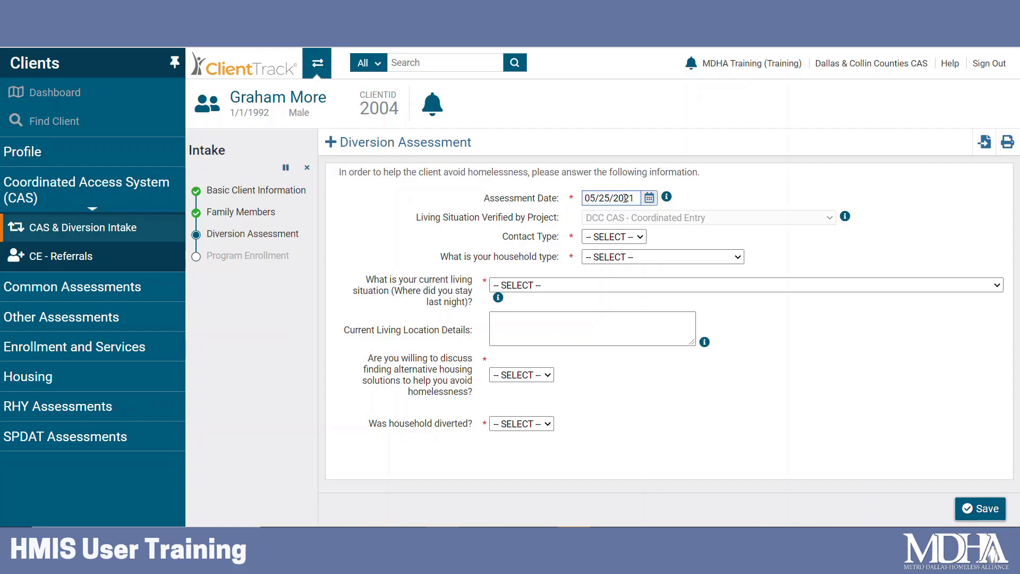
key(BackSpace)
text(2)
click(641, 240)
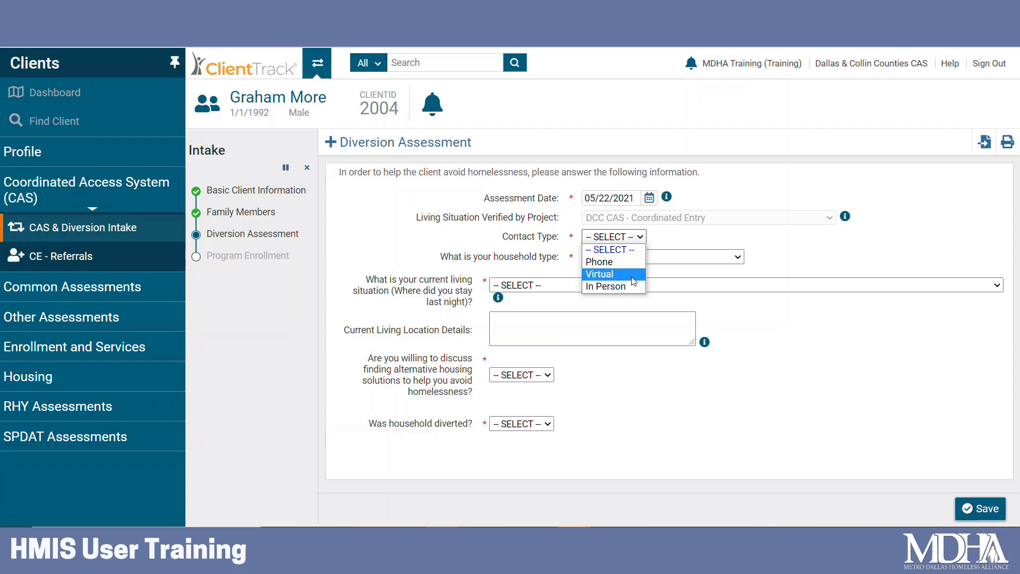
click(633, 273)
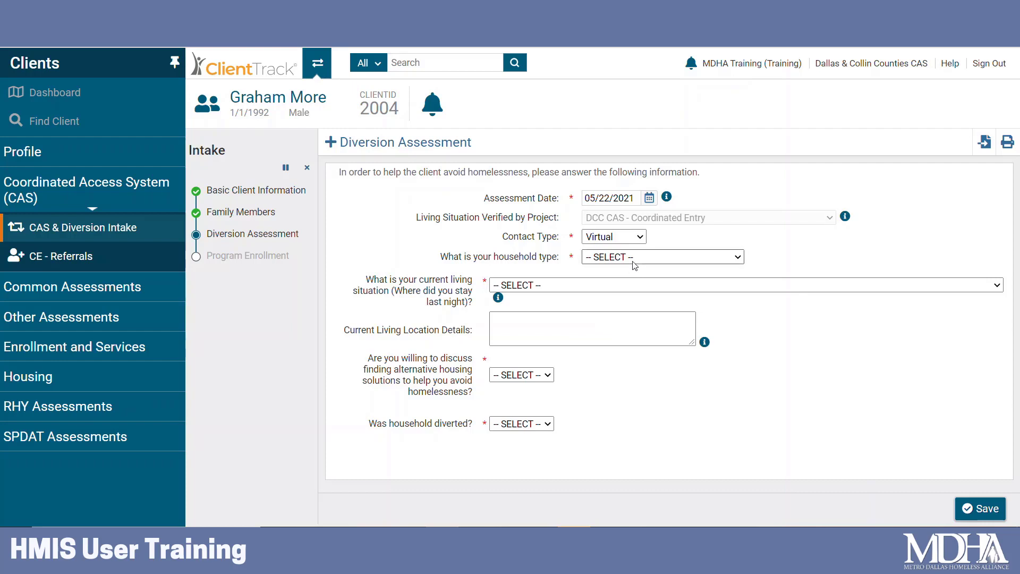
click(636, 257)
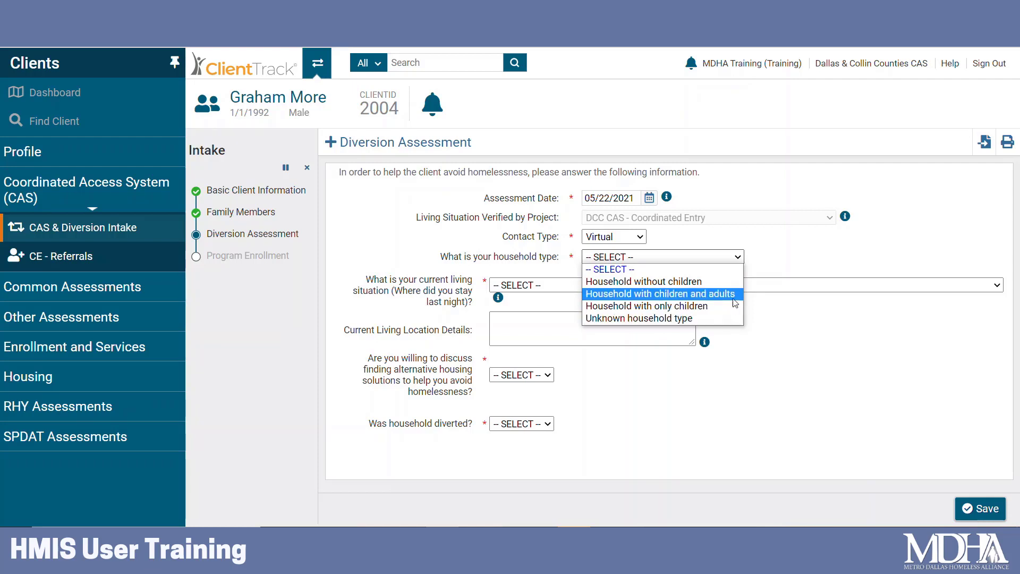
click(734, 298)
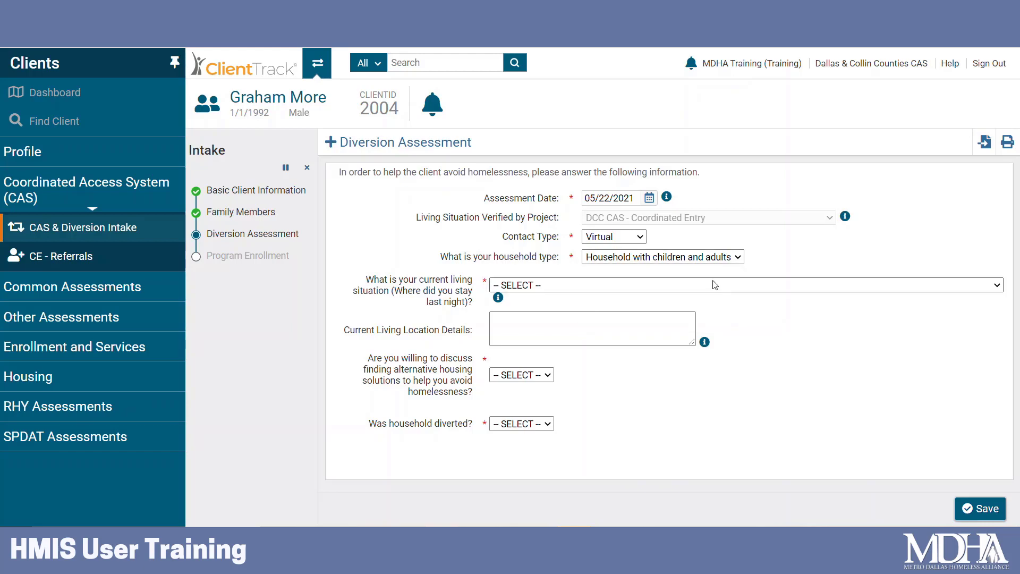
Set the current living situation to Place not meant for habitation.
click(714, 287)
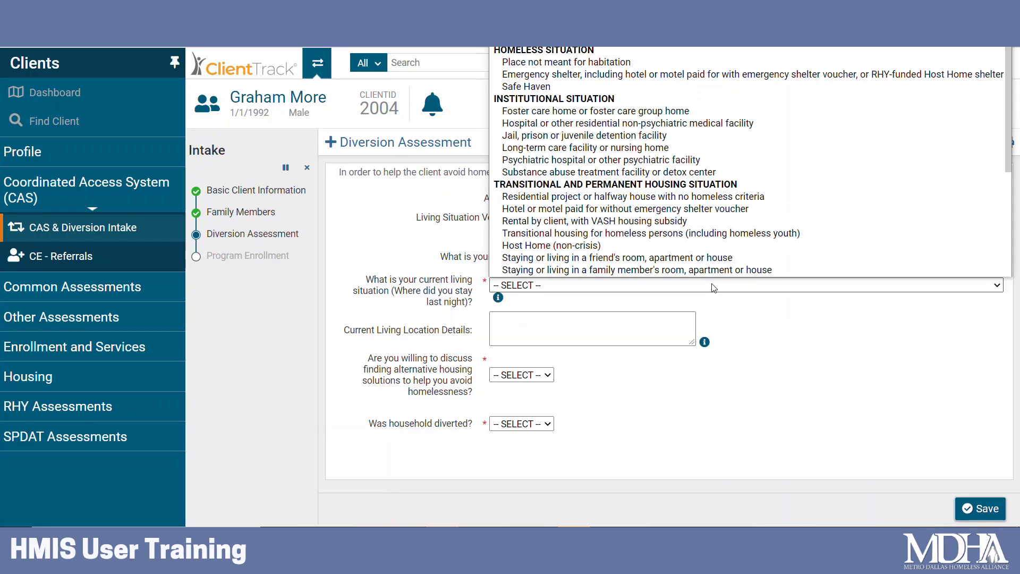
scroll(749, 261, down, 1)
scroll(750, 262, up, 1)
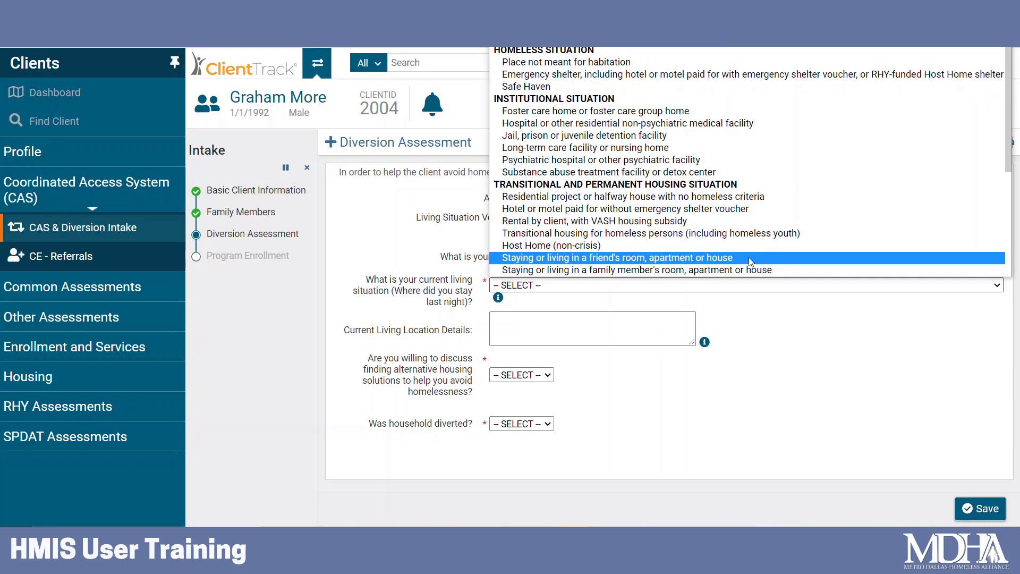
click(689, 63)
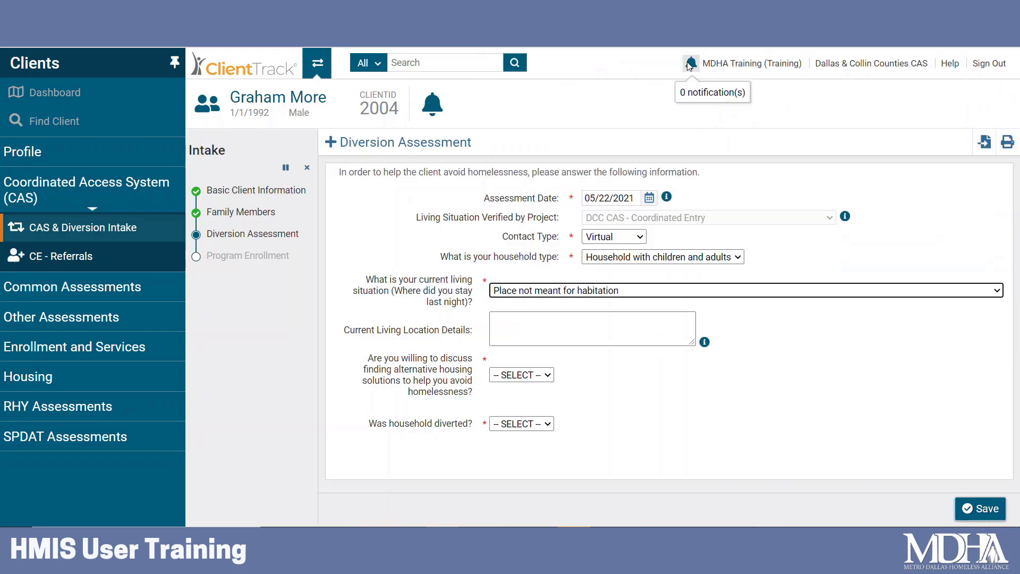
click(755, 266)
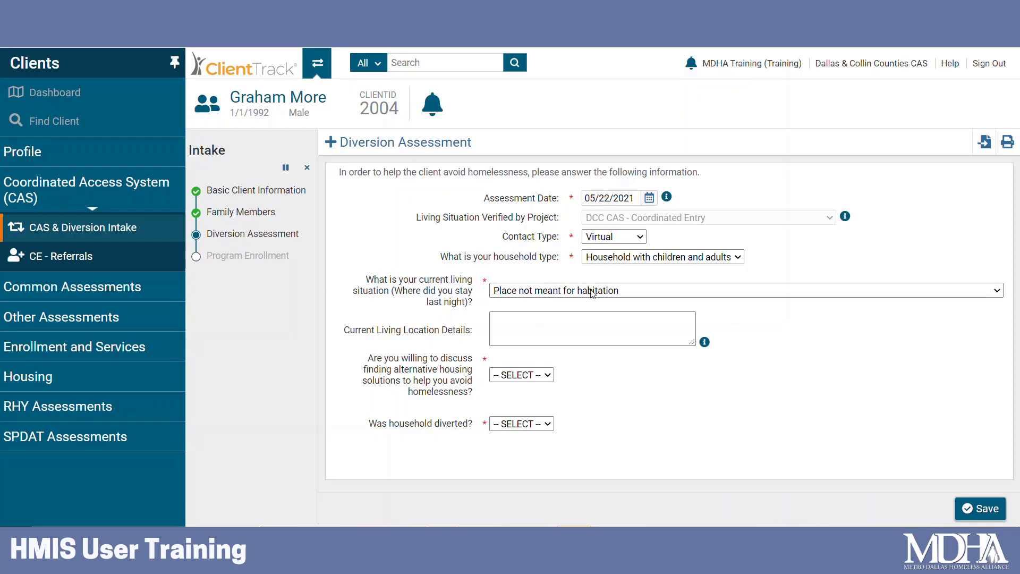
click(603, 326)
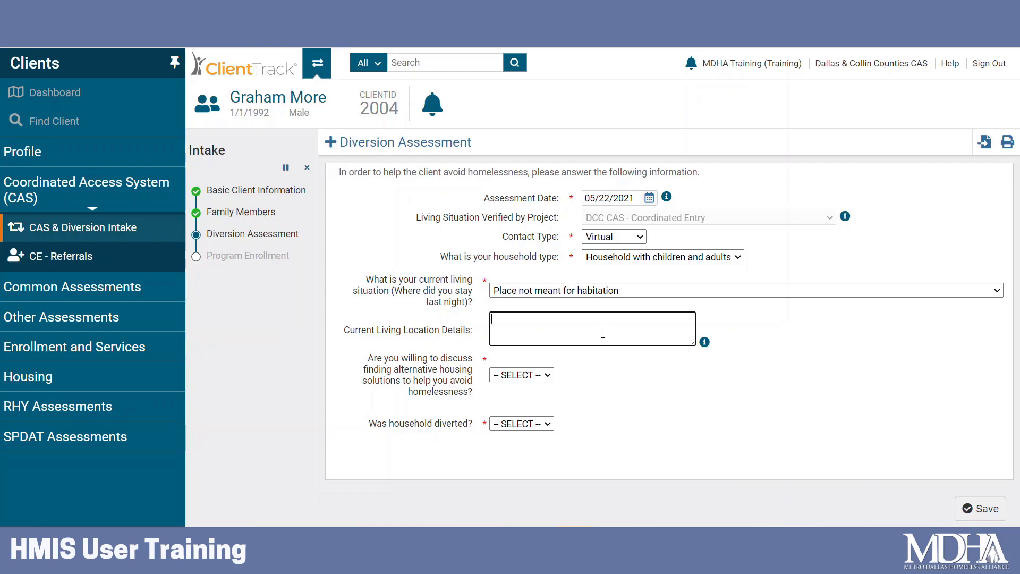
click(582, 291)
scroll(585, 277, down, 1)
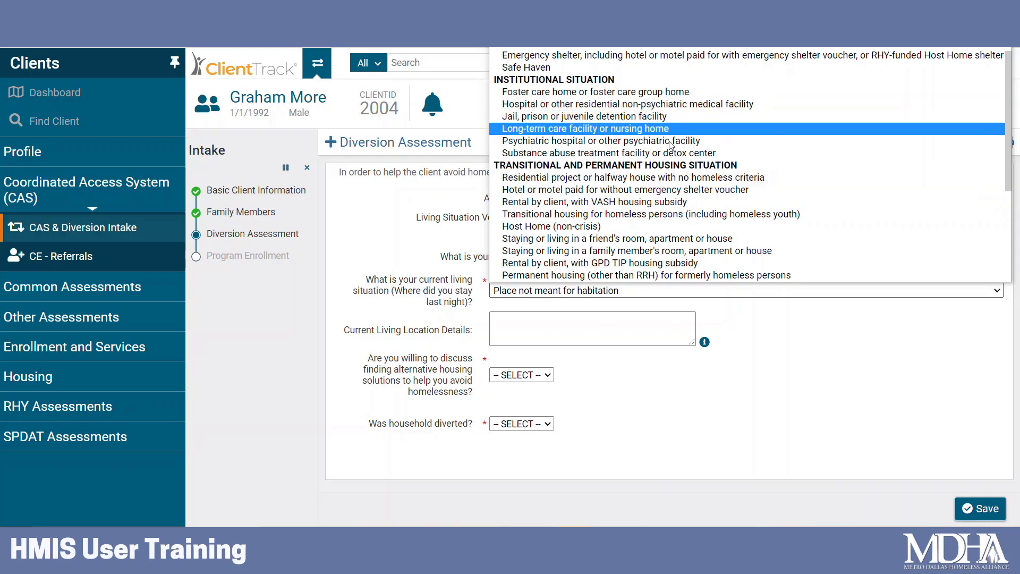
click(675, 241)
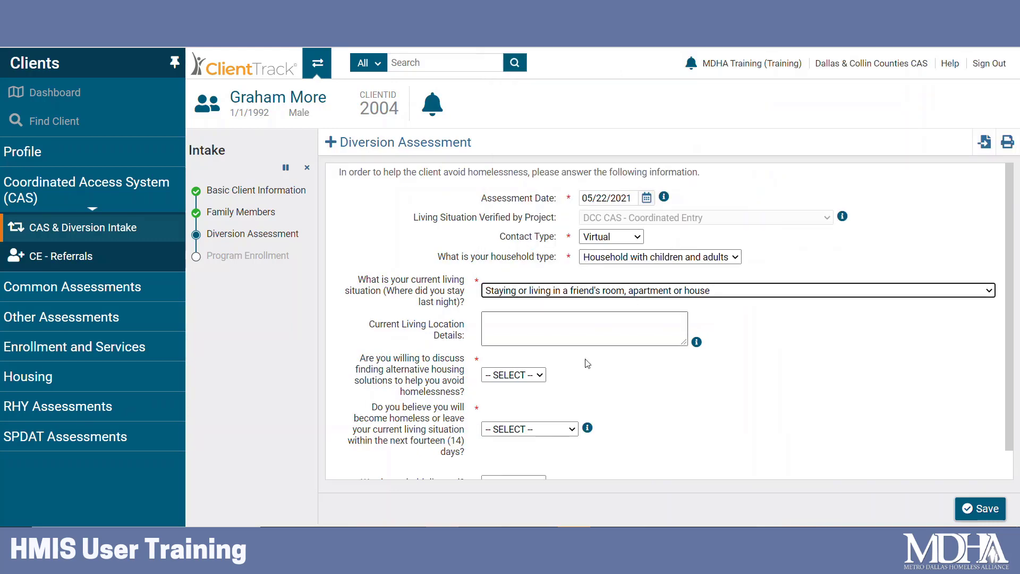
scroll(740, 392, down, 1)
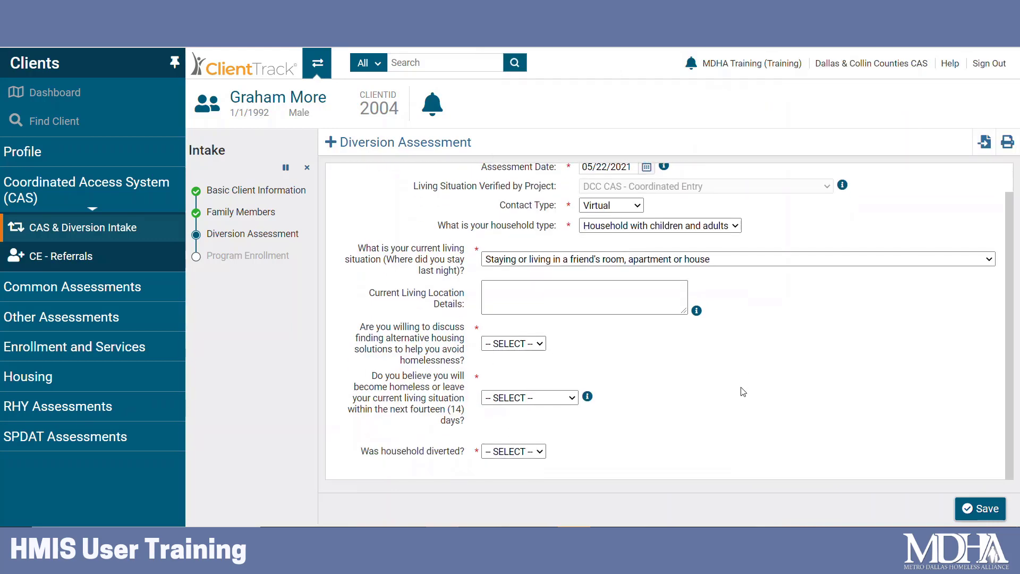
click(715, 264)
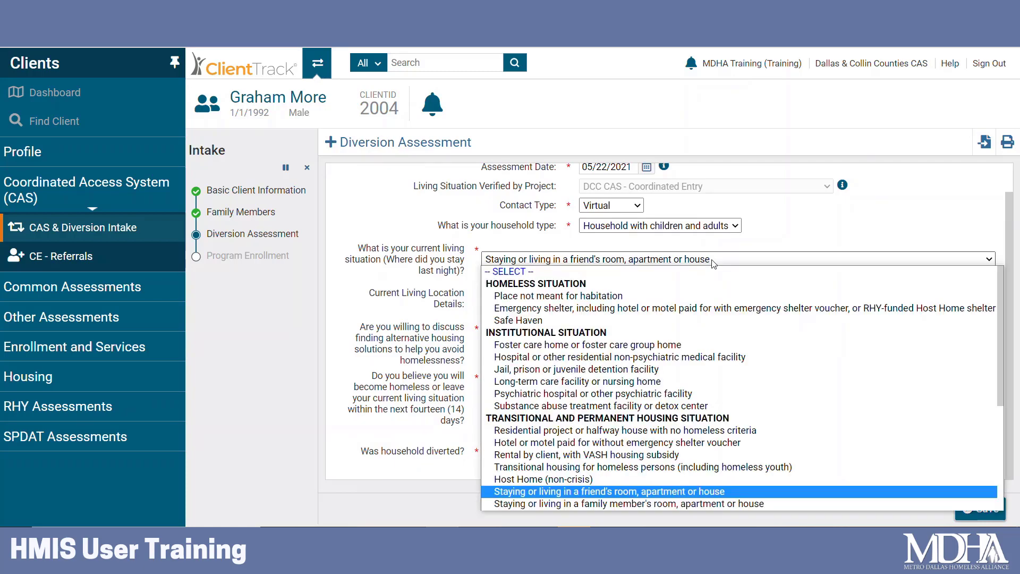
click(704, 296)
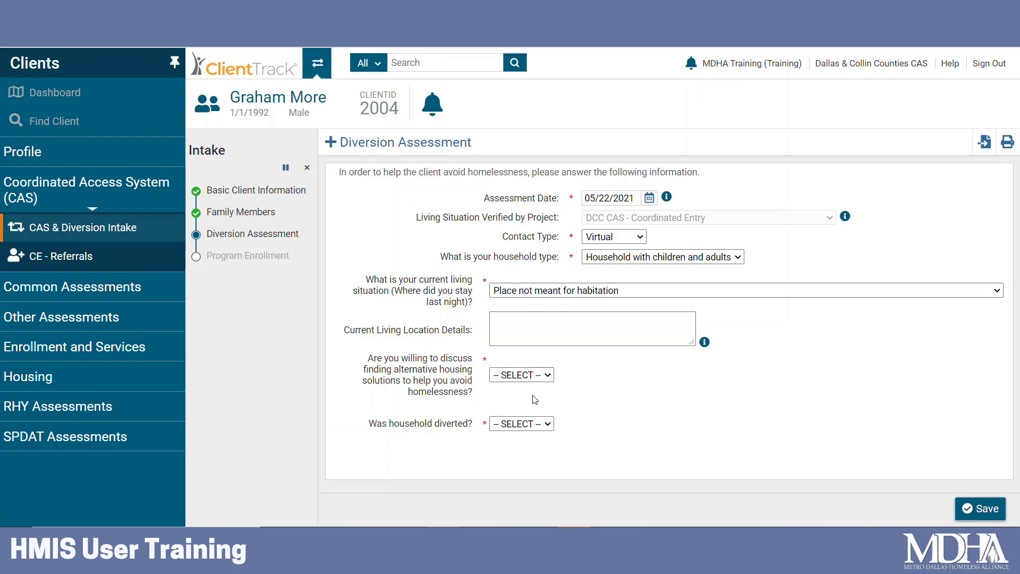
Answer No to willingness to discuss alternative housing.
click(548, 376)
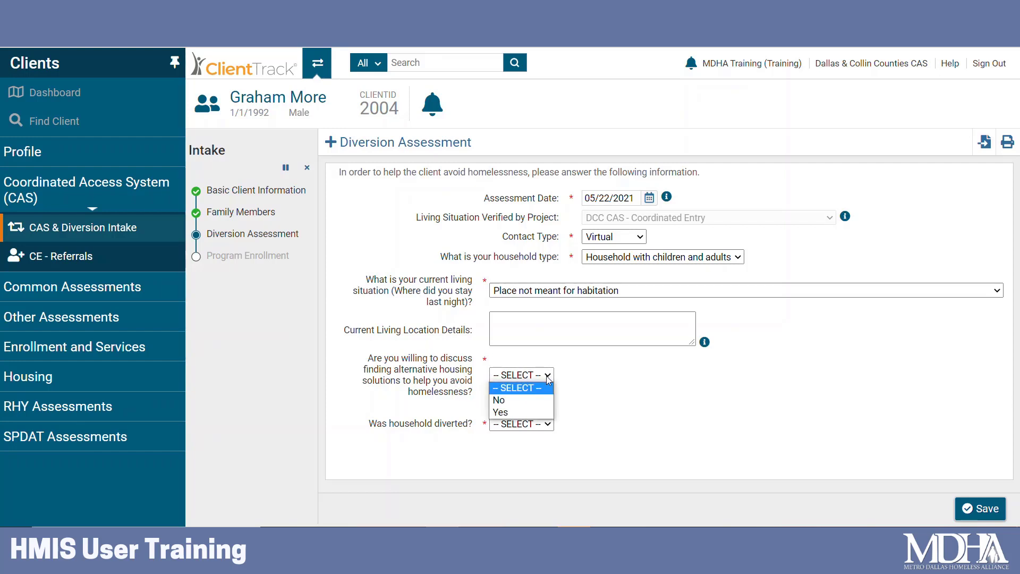
click(547, 412)
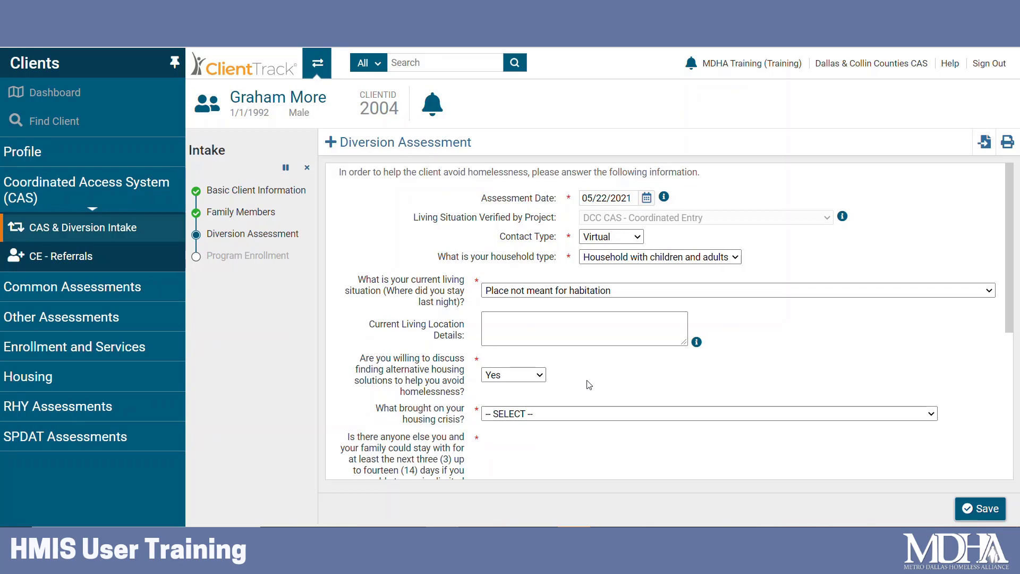
scroll(590, 368, down, 3)
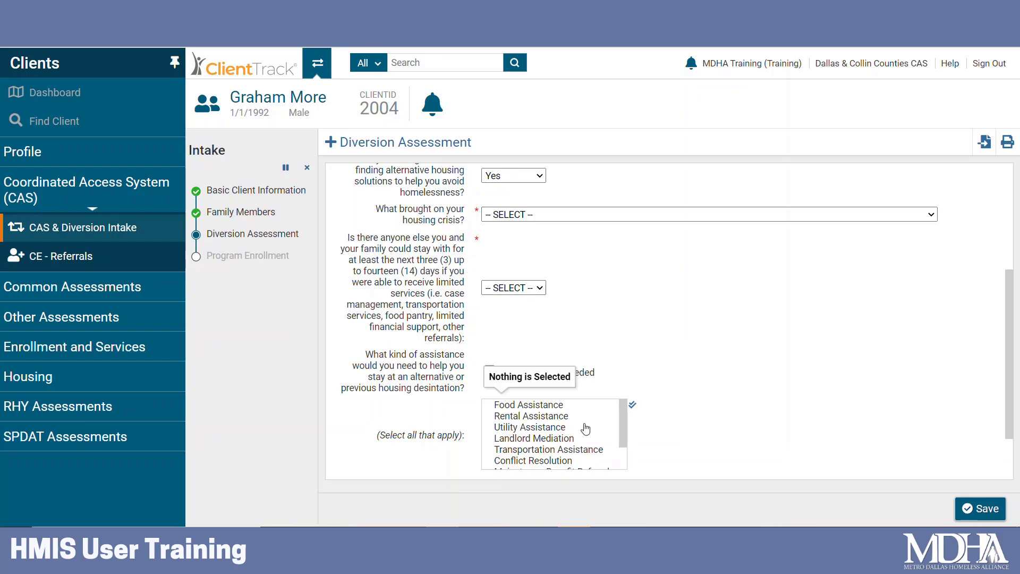
scroll(675, 416, down, 1)
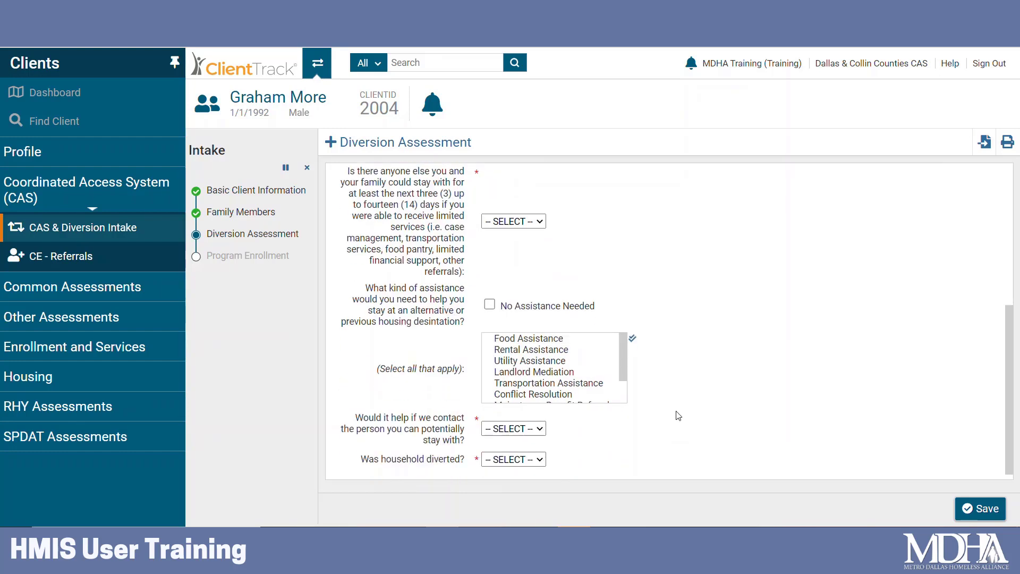
scroll(675, 414, up, 2)
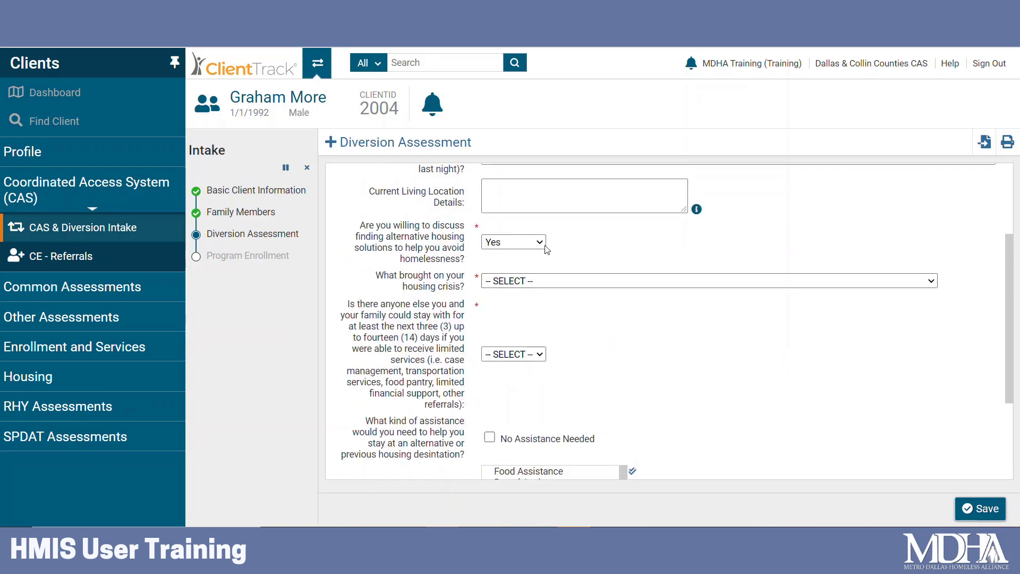
click(513, 242)
click(497, 267)
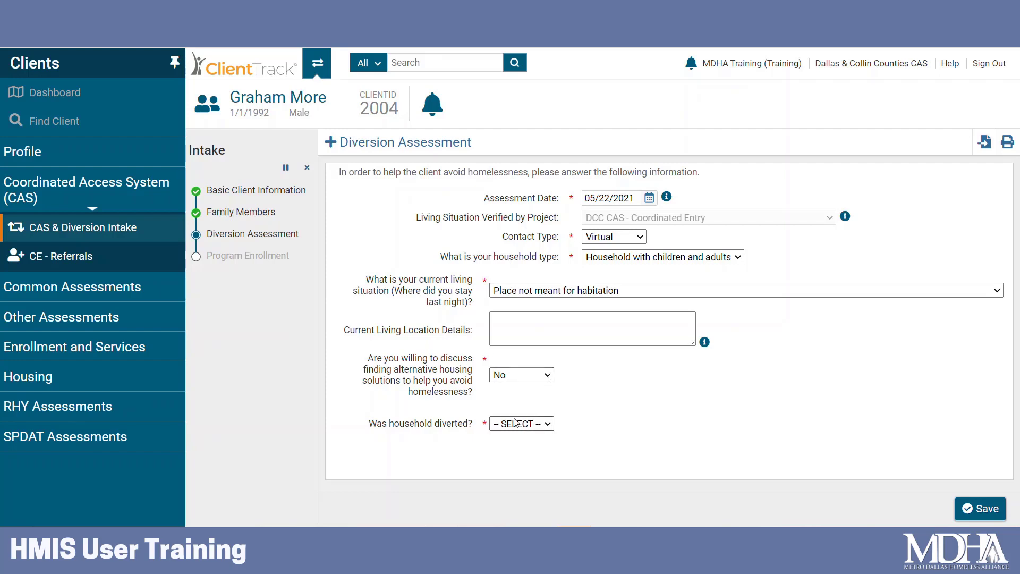
click(547, 428)
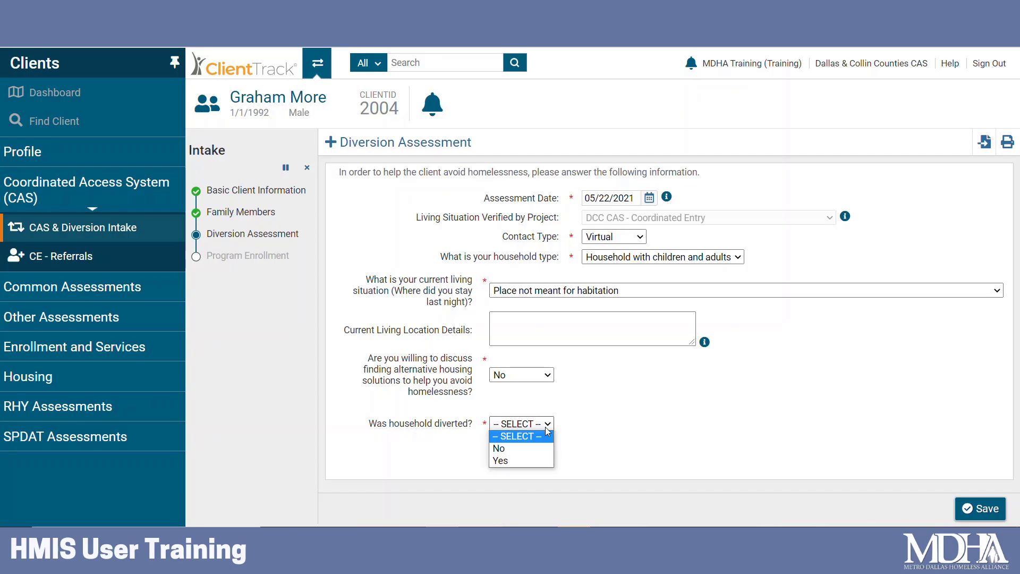
click(538, 459)
scroll(664, 398, down, 1)
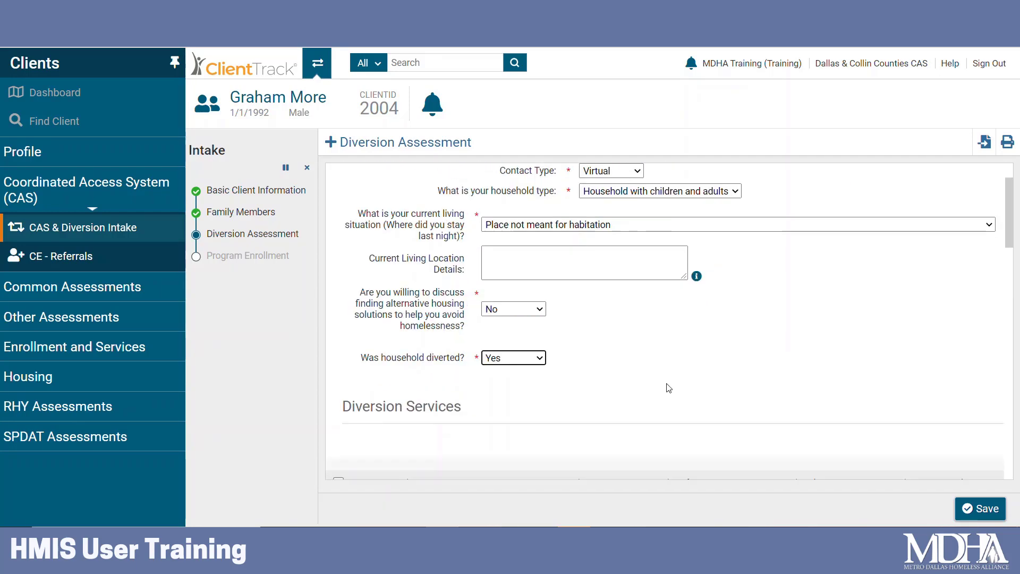
scroll(669, 388, down, 3)
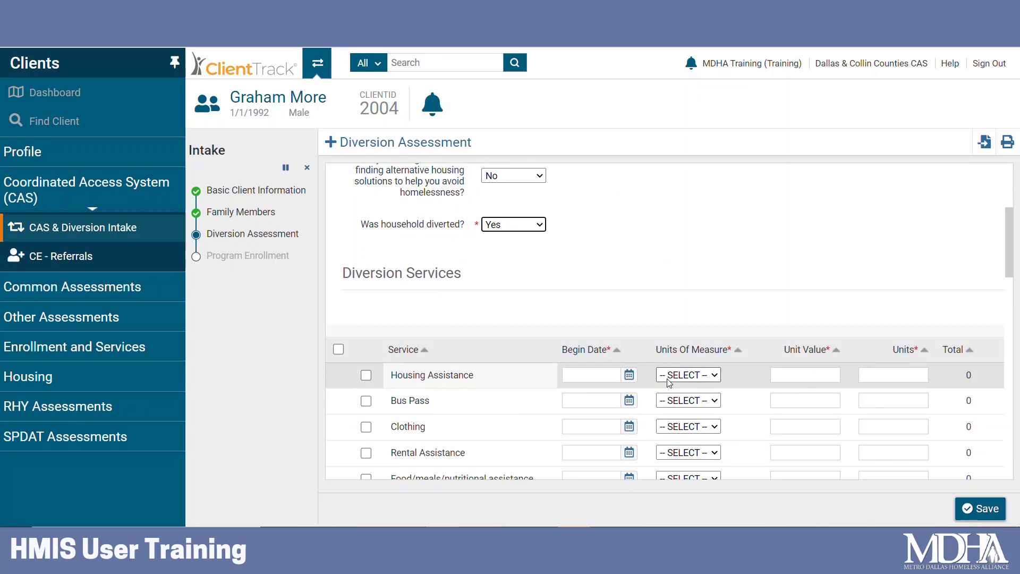
scroll(696, 295, down, 1)
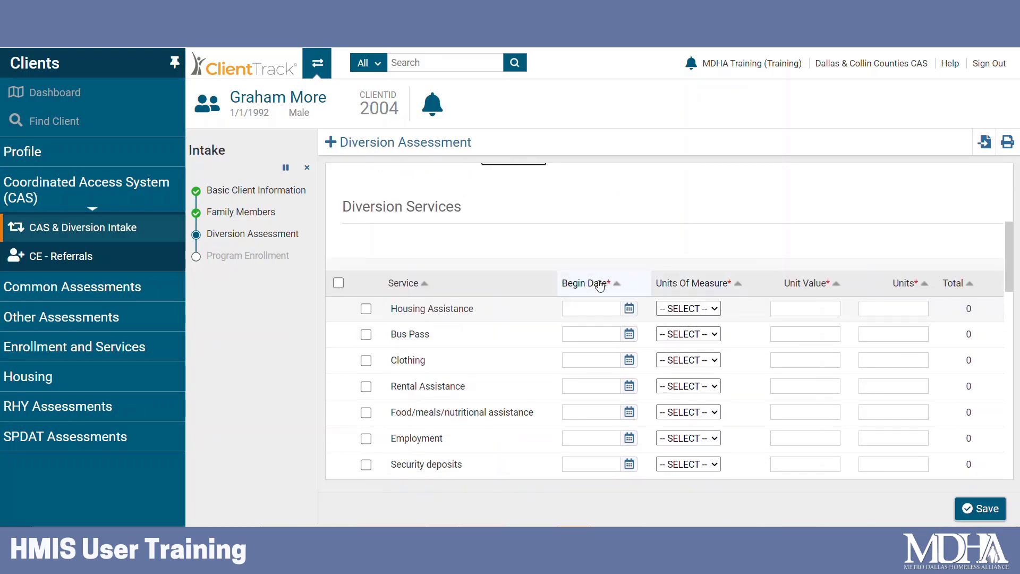
scroll(637, 290, down, 1)
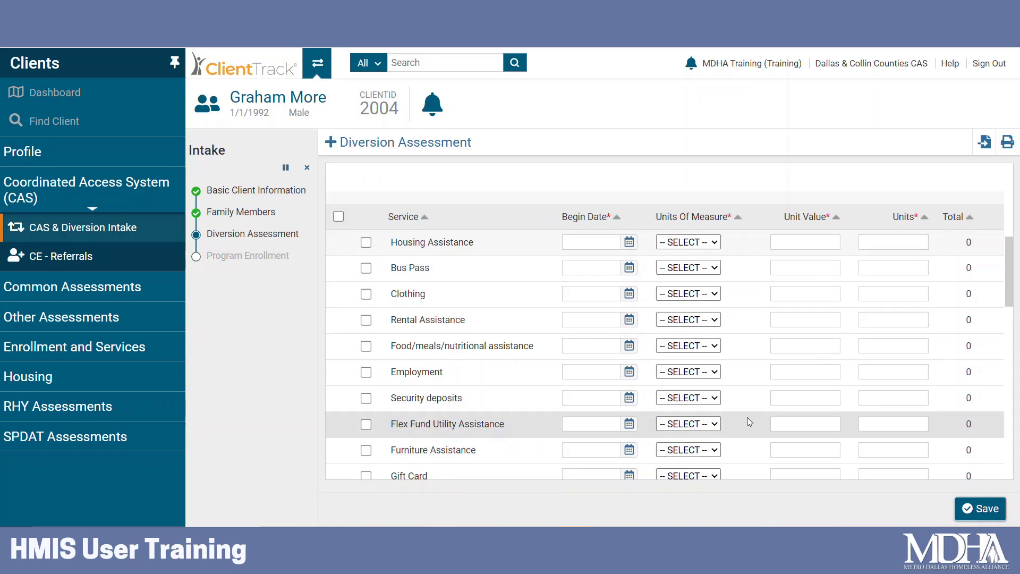
scroll(748, 416, down, 10)
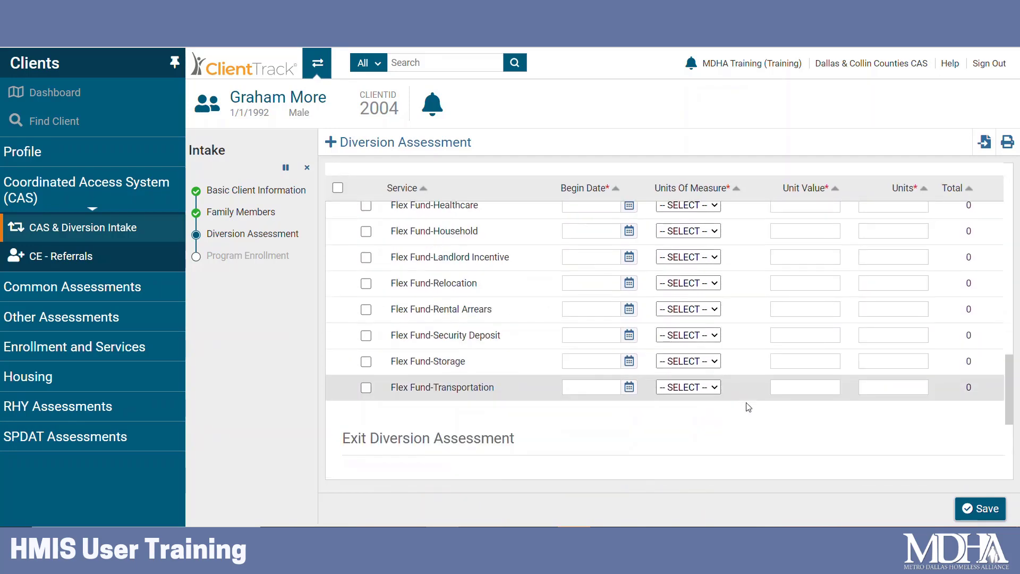
scroll(747, 406, down, 2)
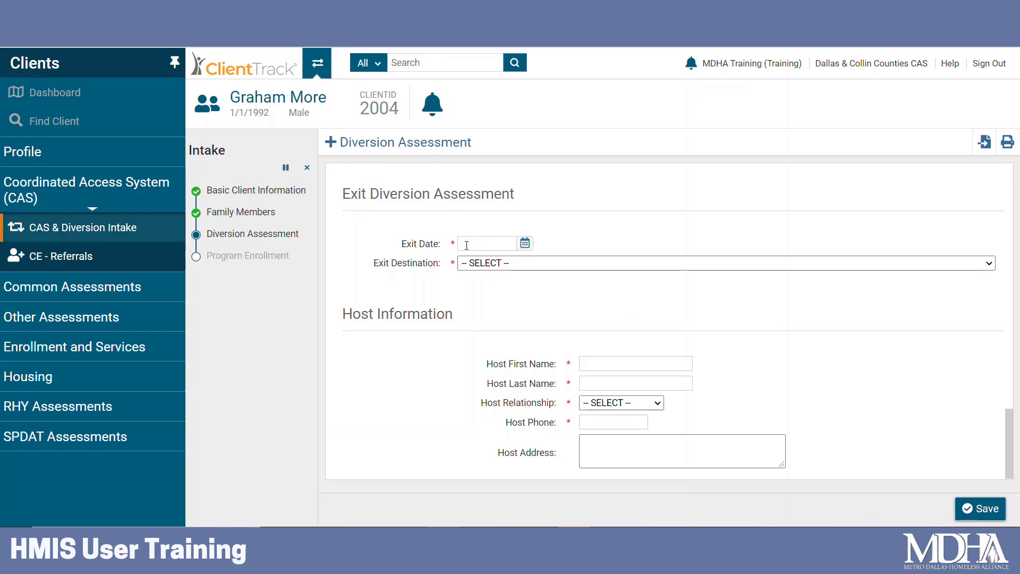
Set exit date 05/22/2021 and destination Staying or living with friends, permanent tenure.
click(494, 241)
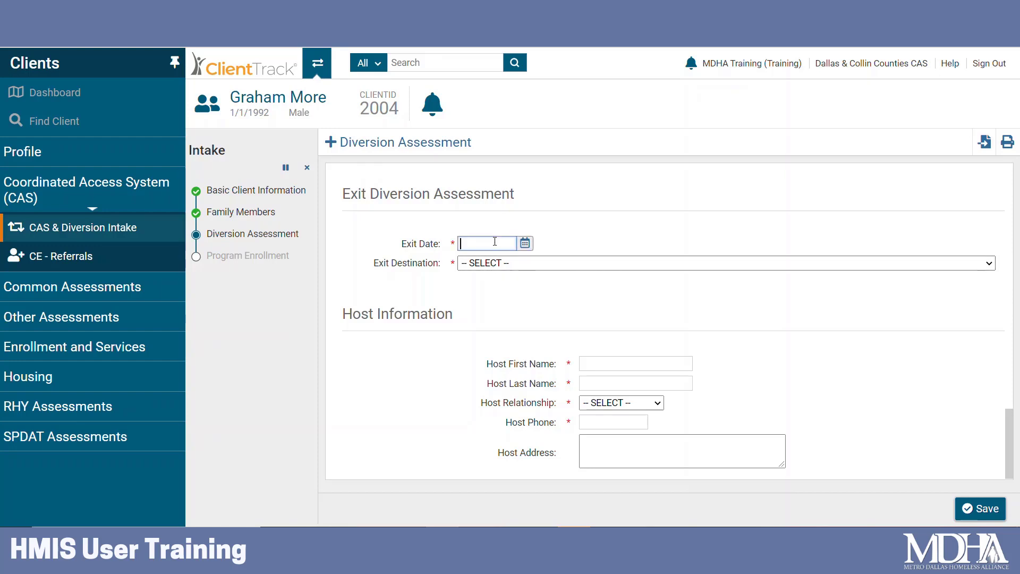
text(5/22/02)
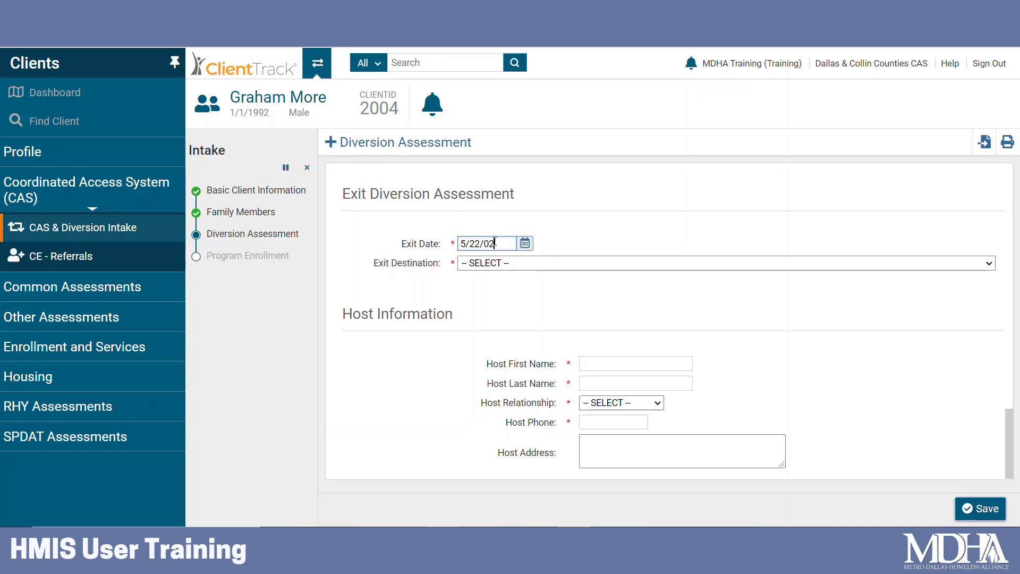
key(BackSpace)
key(BackSpace)
text(202)
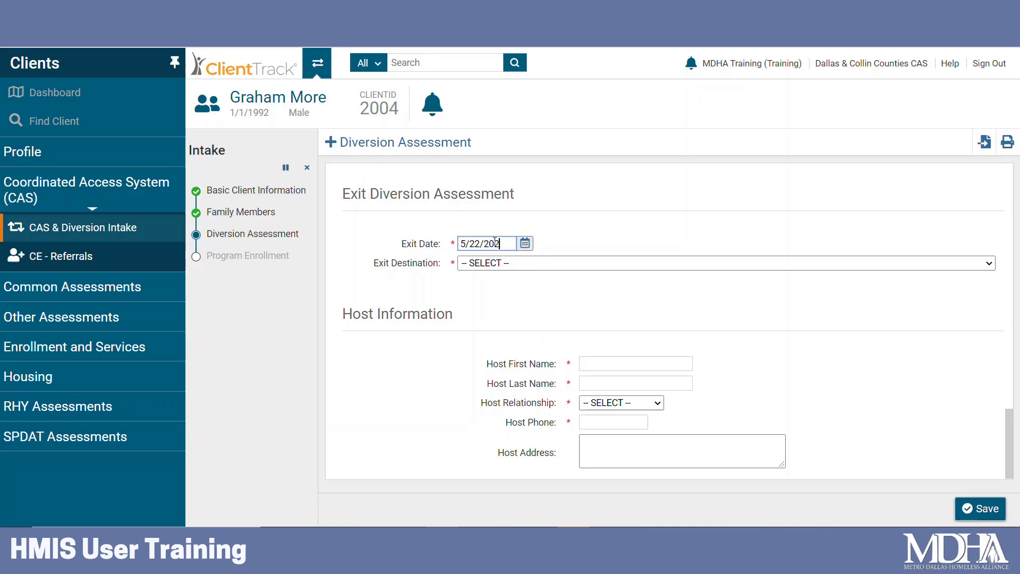
text(1)
key(Tab)
click(498, 263)
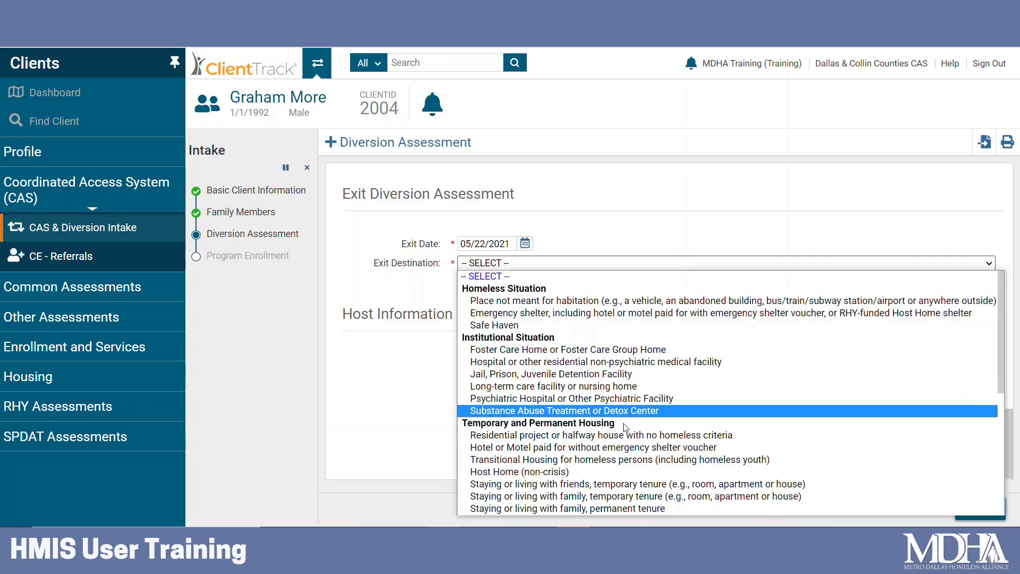
scroll(625, 427, down, 7)
scroll(625, 427, up, 4)
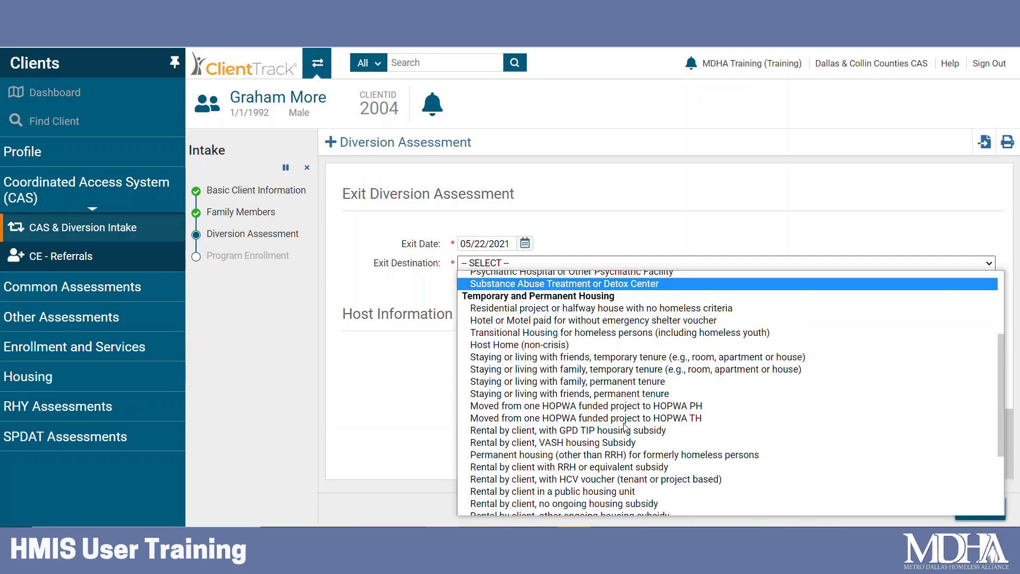
click(625, 424)
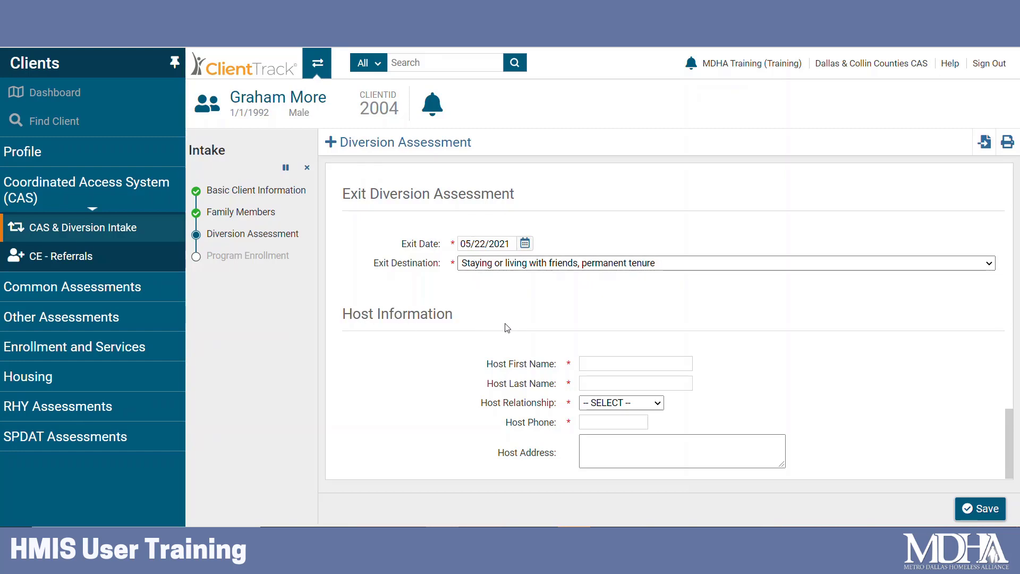
Fill in the host's first and last name, relationship Friend, and the host's phone number.
click(640, 363)
text(Friend)
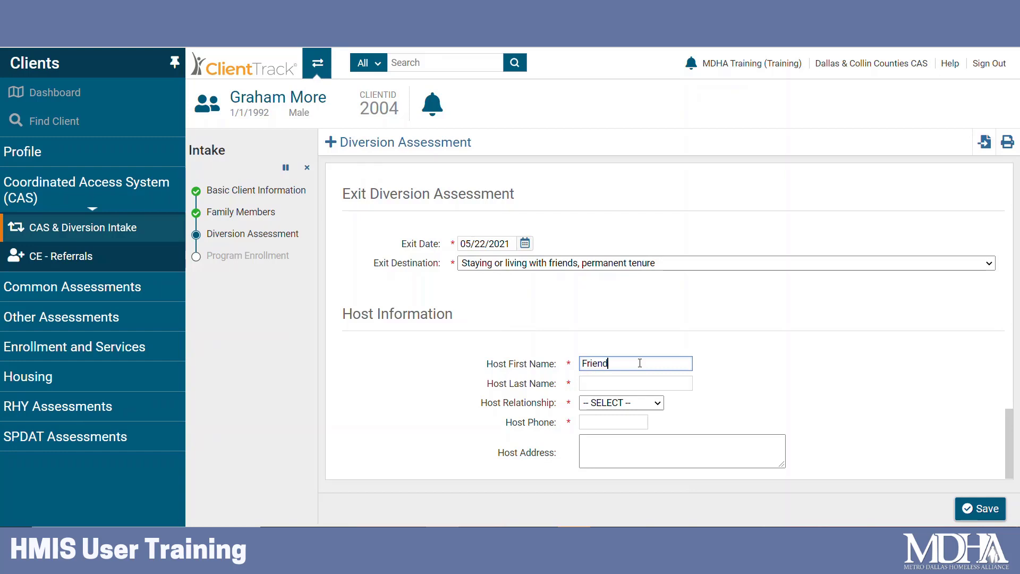
text(ly)
key(Tab)
text(Friend)
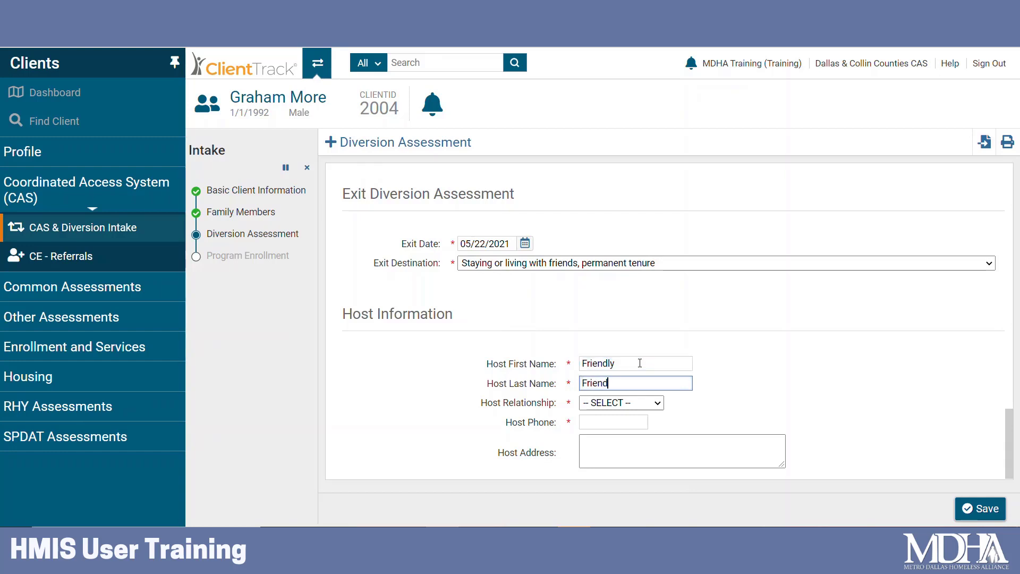
click(636, 407)
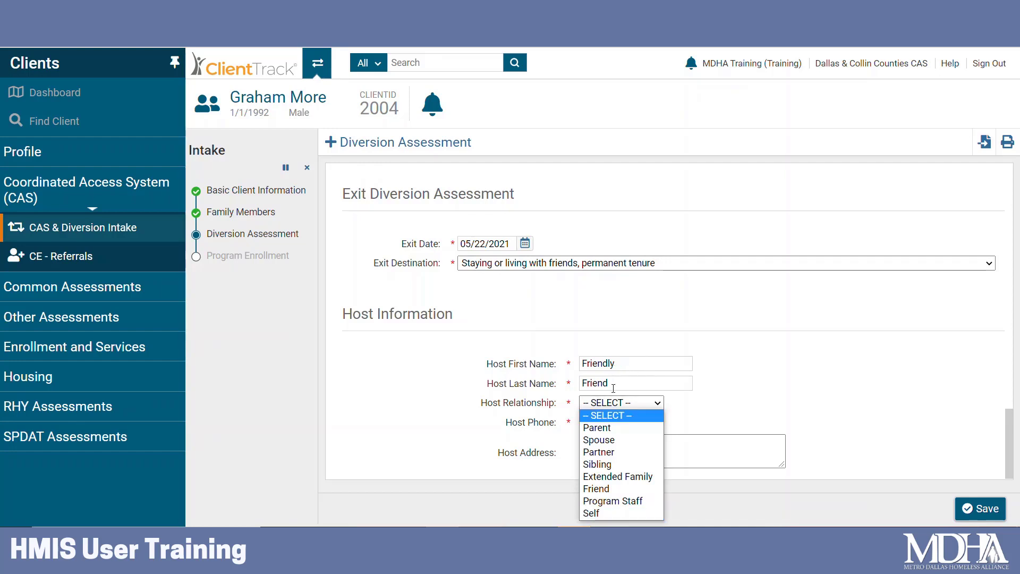
click(596, 489)
click(611, 420)
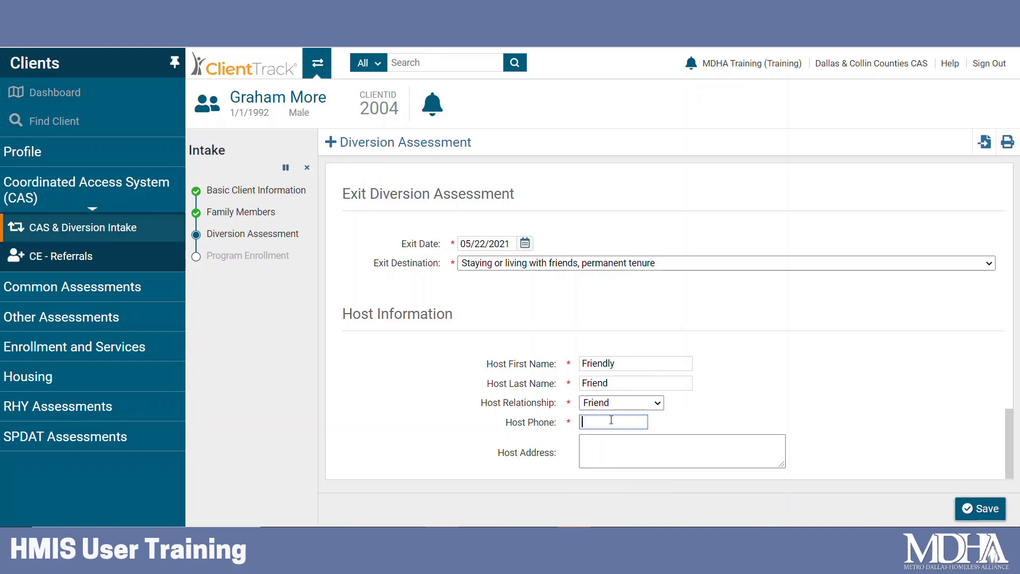
key(Tab)
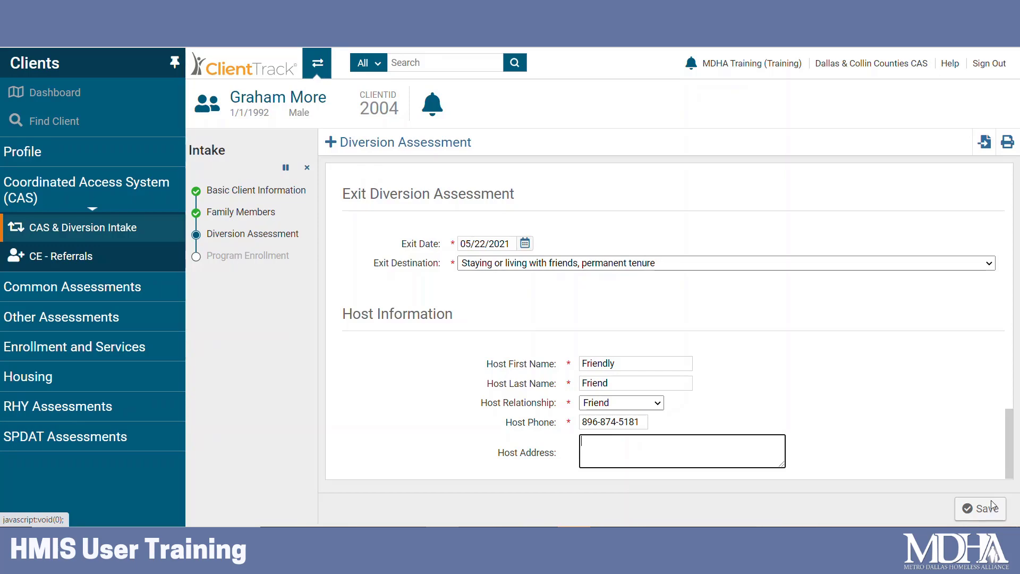
drag(1013, 462, 1003, 486)
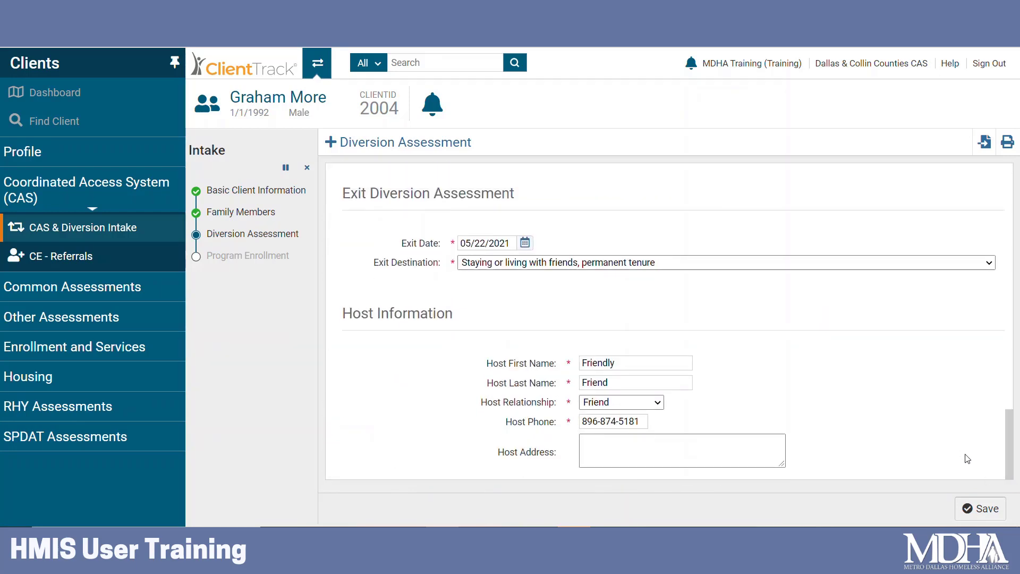
Save the diversion assessment, finish the intake, and review the 05/22/2021 diversion service on the dashboard.
click(982, 500)
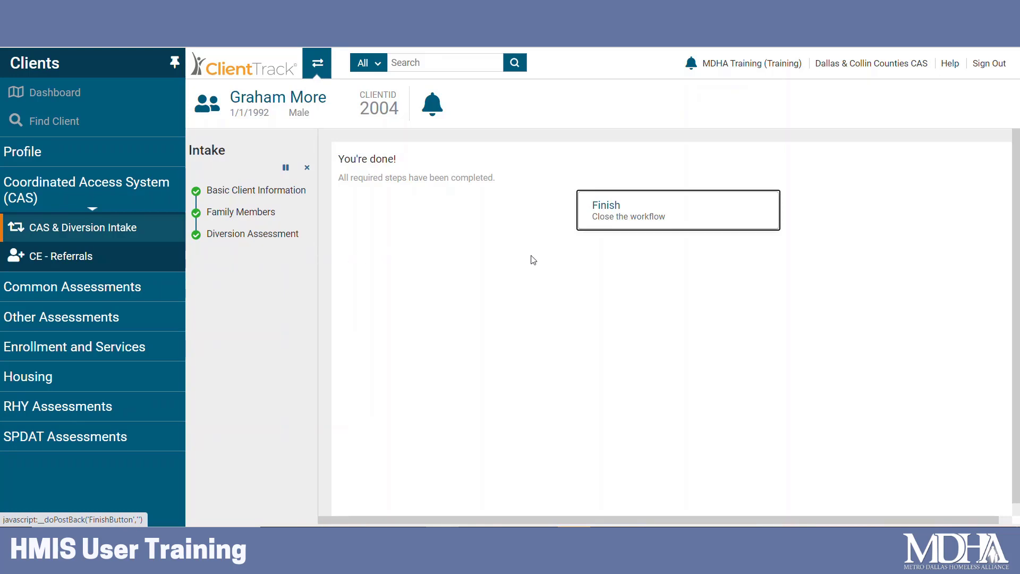
click(612, 207)
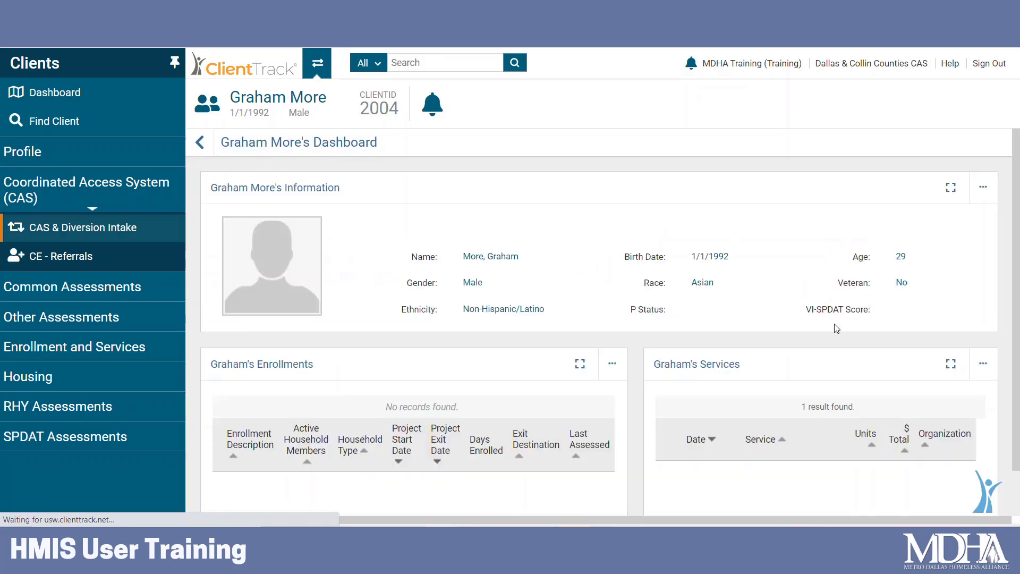
scroll(658, 333, down, 1)
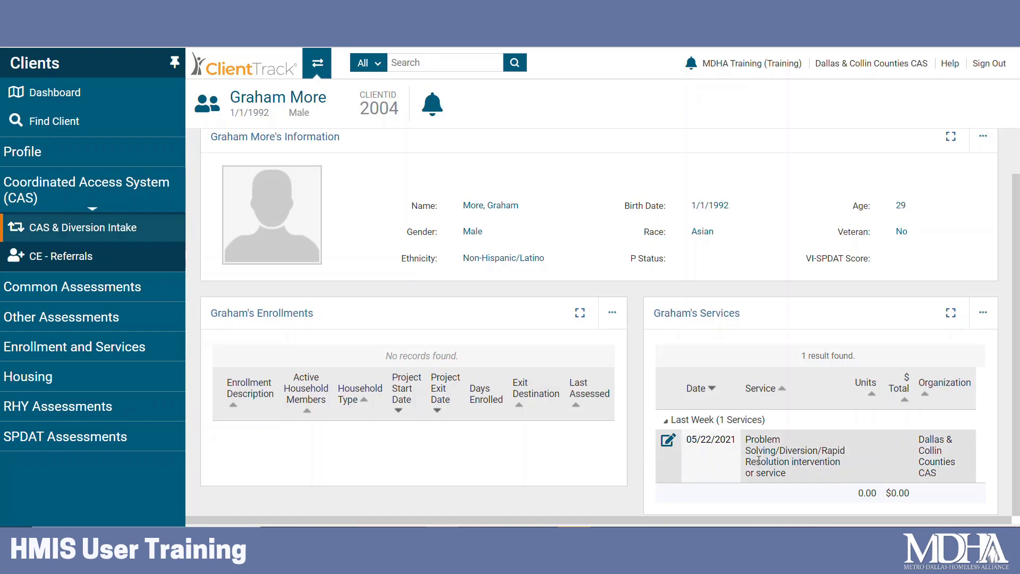
scroll(744, 446, up, 1)
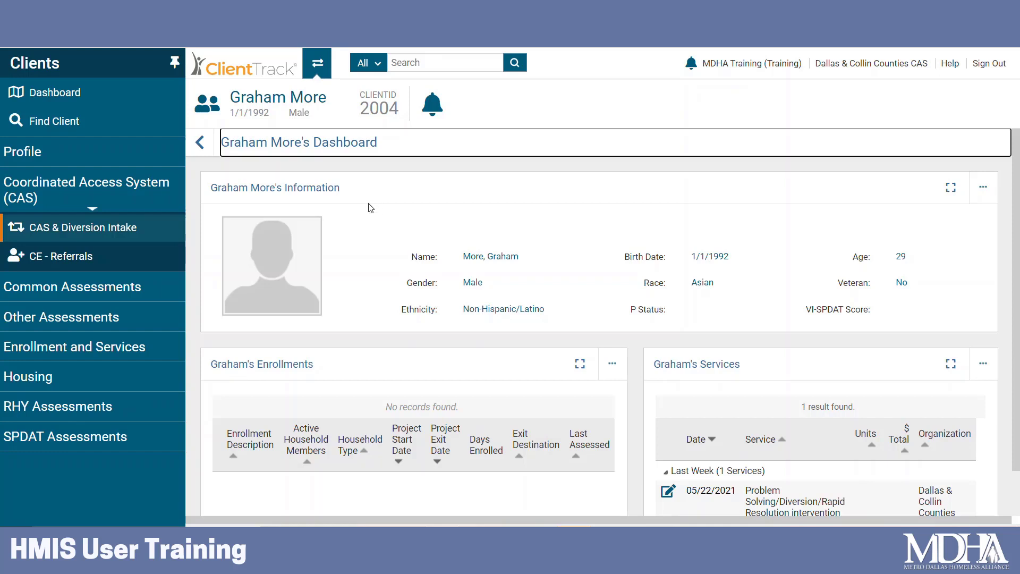
click(441, 158)
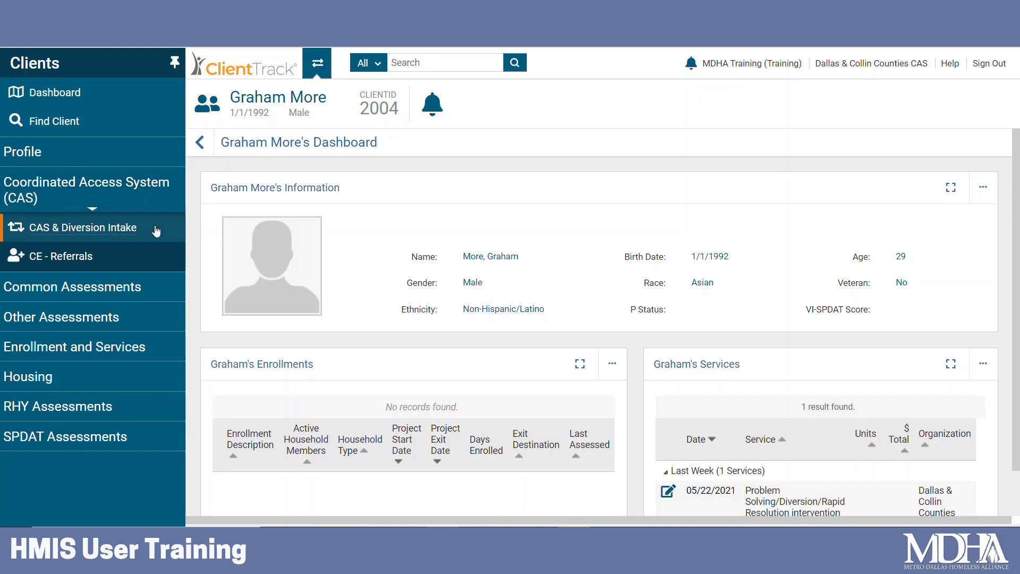
Relaunch CAS & Diversion Intake with the current client and submit Basic Client Information unchanged.
click(156, 230)
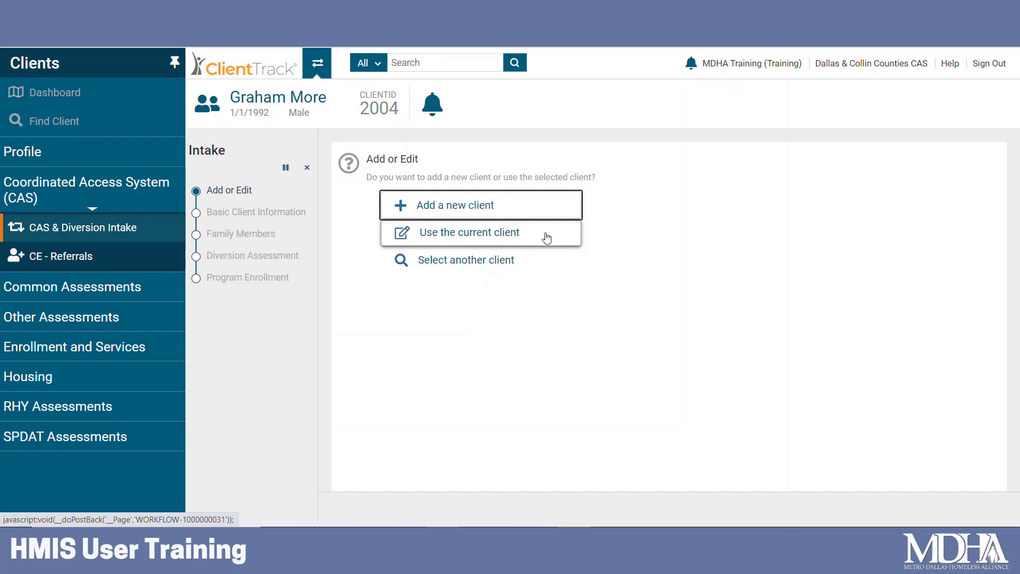
click(504, 237)
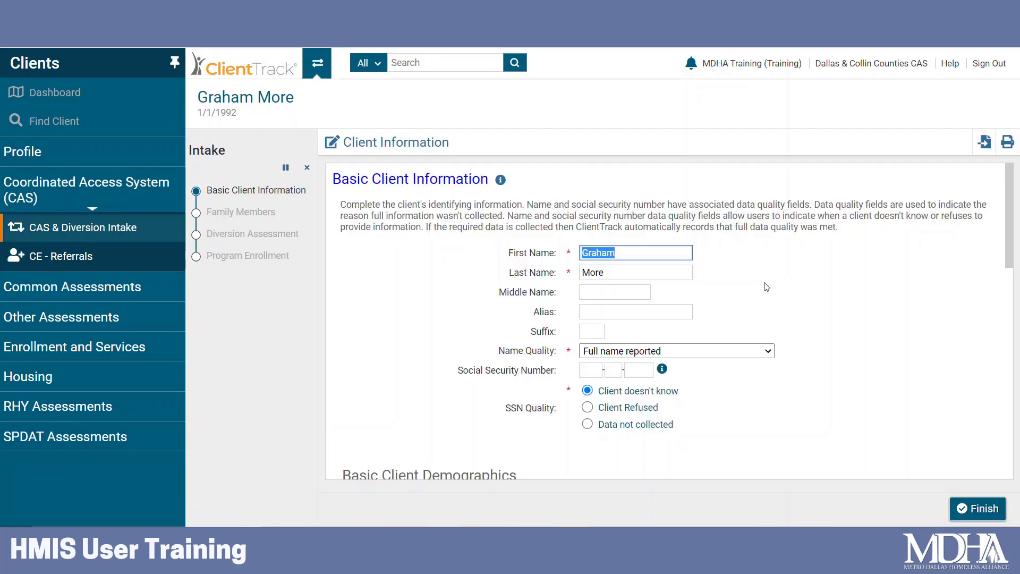
scroll(797, 300, down, 3)
scroll(802, 306, down, 7)
scroll(845, 337, up, 5)
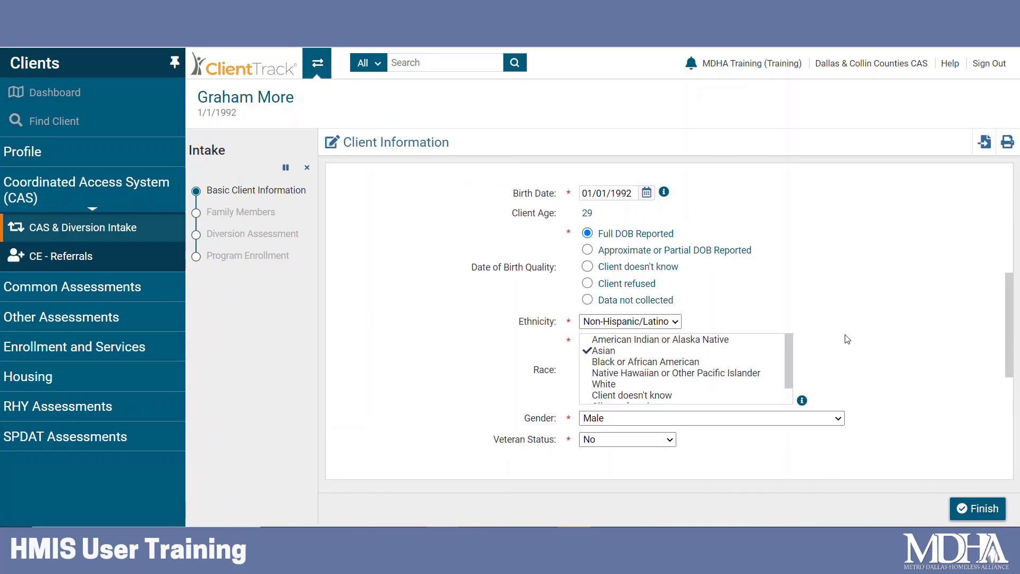
scroll(847, 339, up, 5)
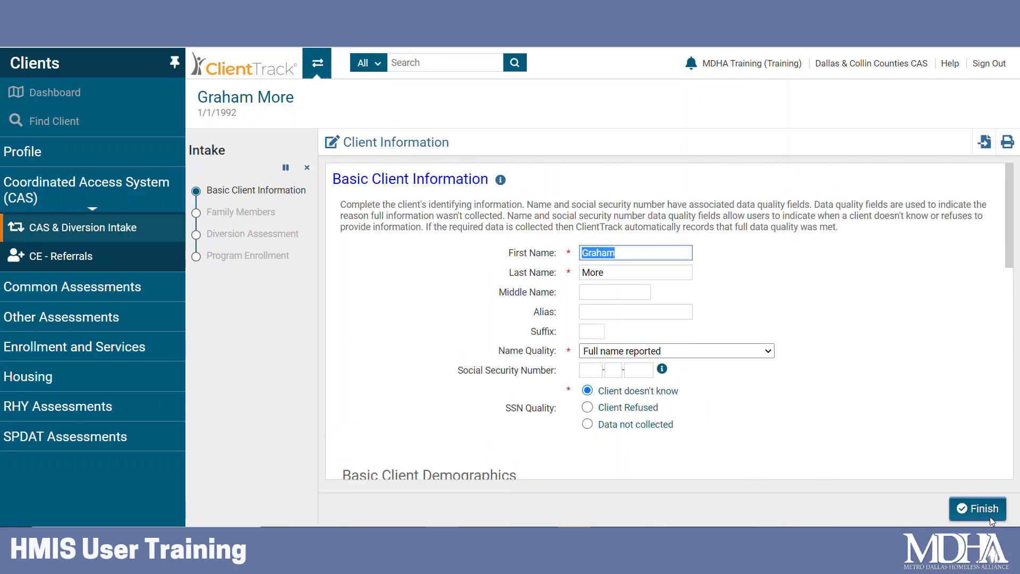
scroll(958, 433, down, 8)
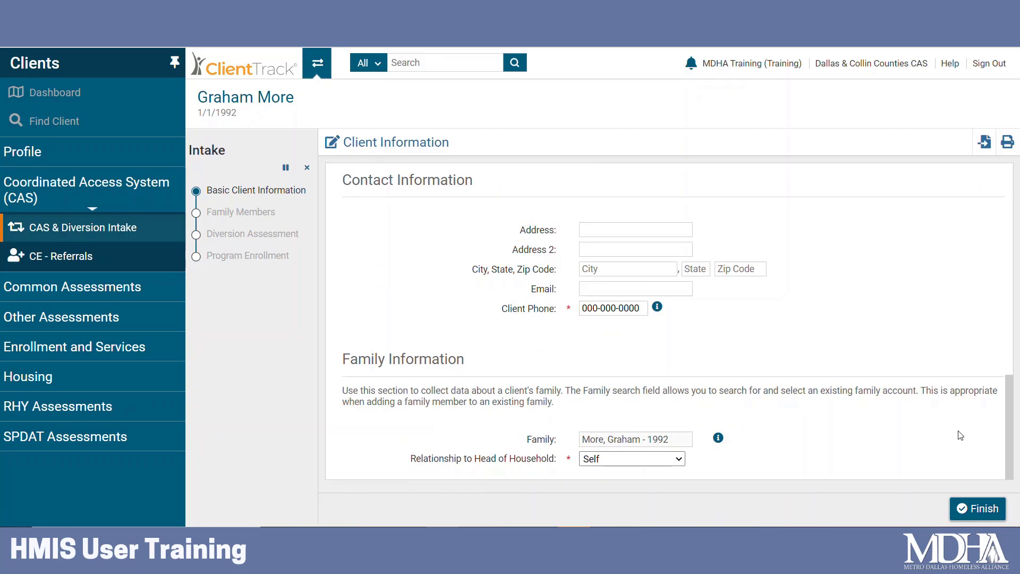
click(972, 510)
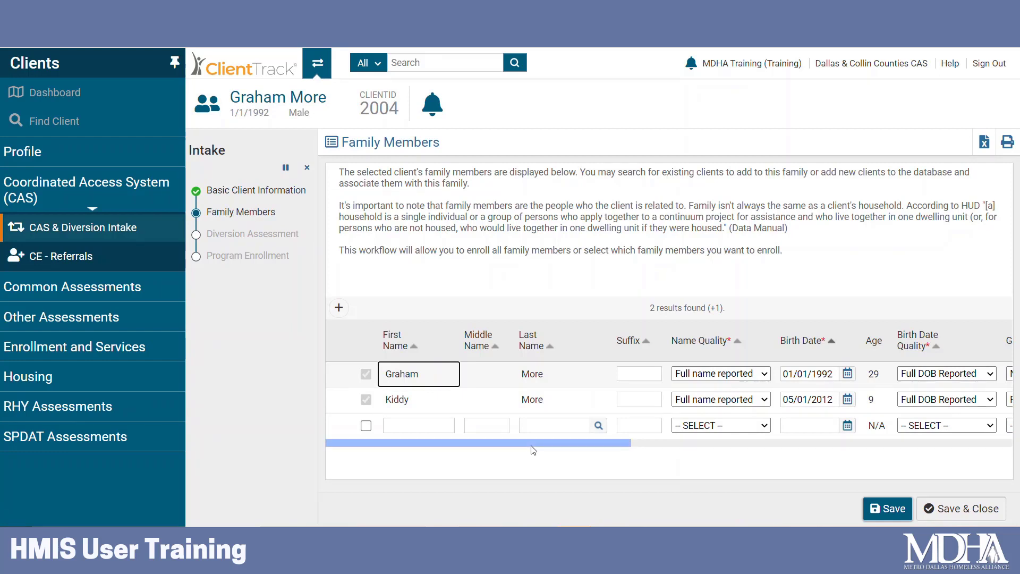
Review the Self and Dependent Child family members and save them unchanged.
drag(522, 444, 941, 441)
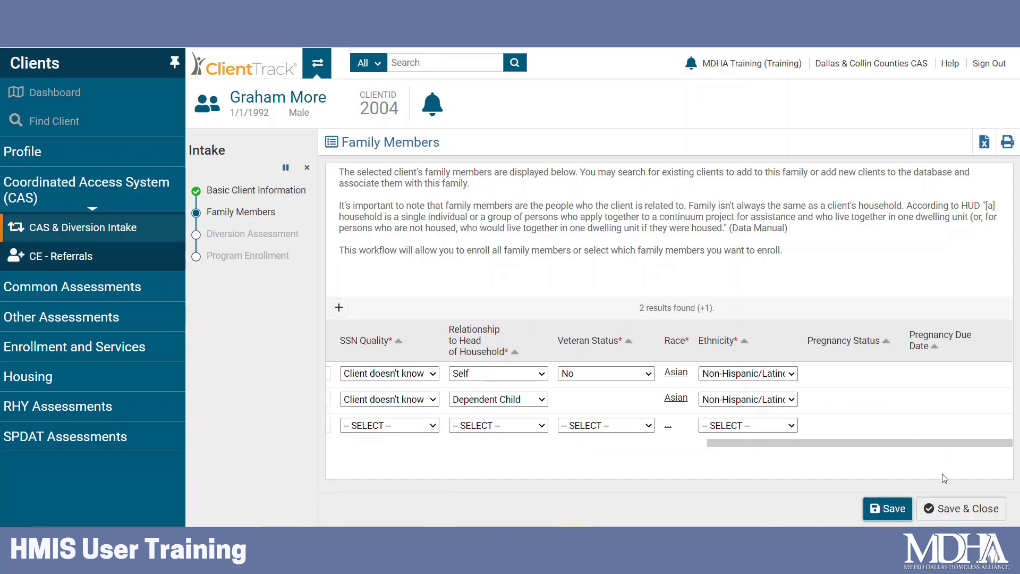
click(950, 511)
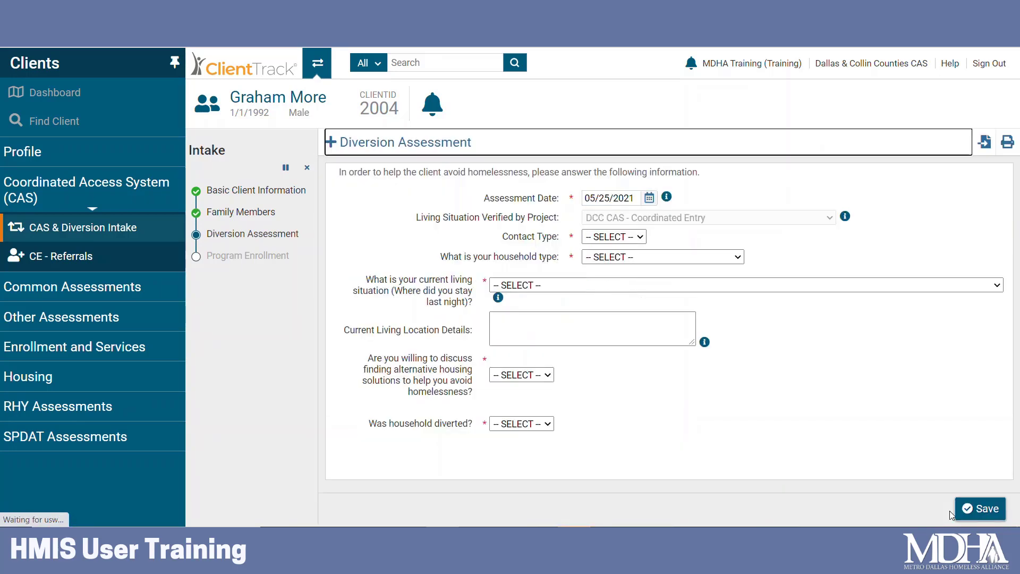
Set contact type In Person, household with children and adults, and living at a friend's.
click(826, 368)
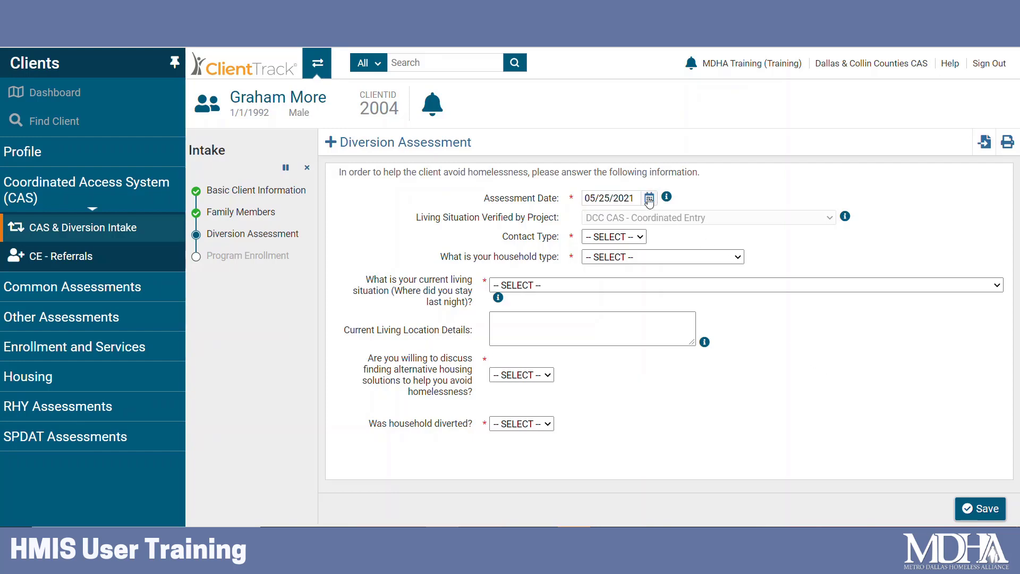
click(635, 237)
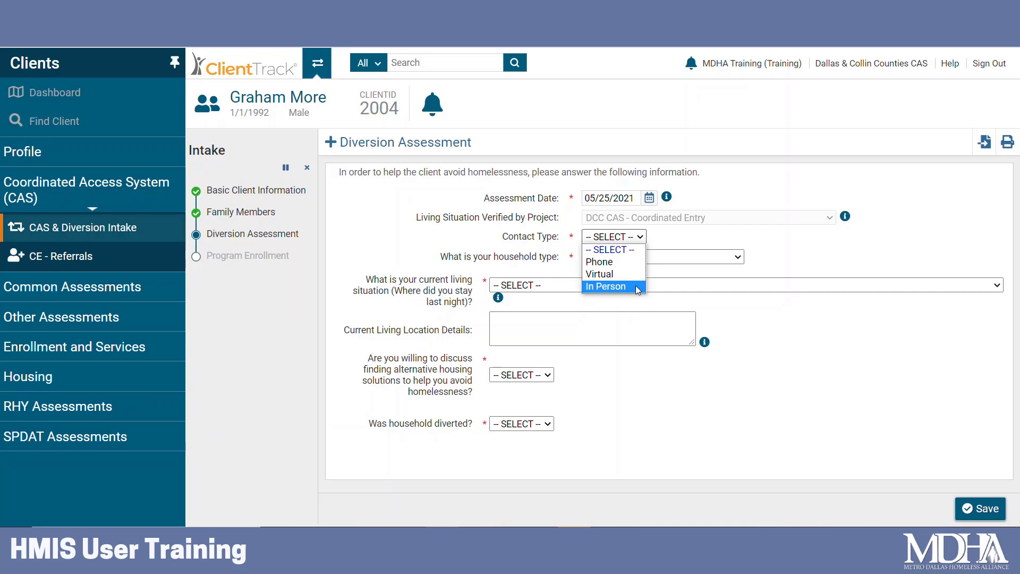
click(637, 288)
click(636, 259)
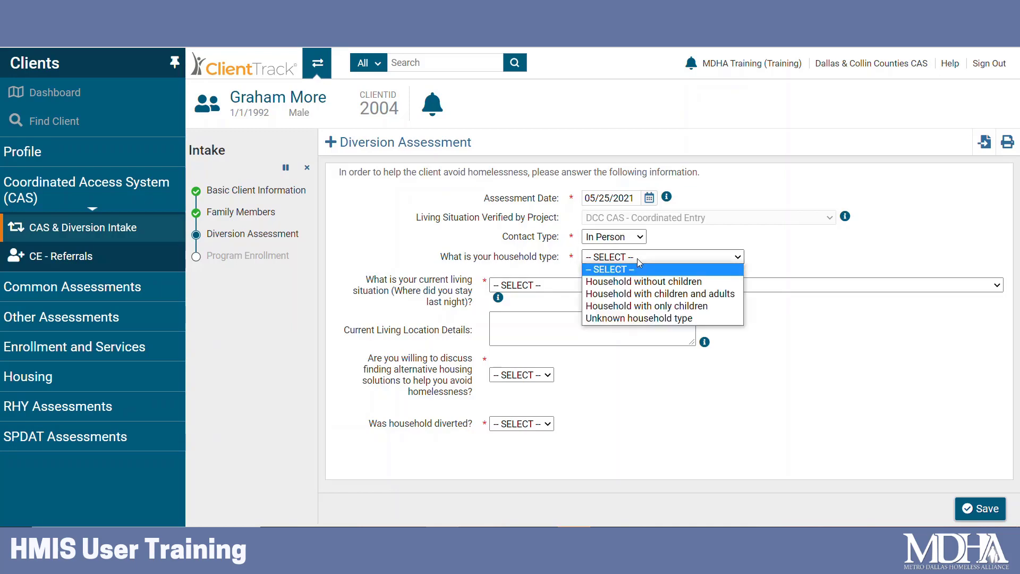
click(644, 292)
click(646, 287)
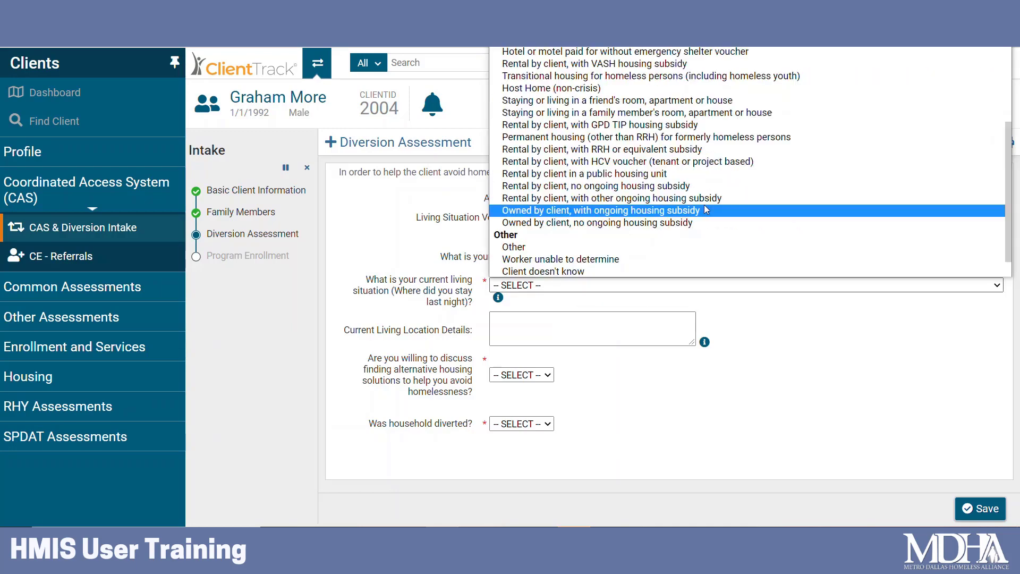
click(691, 104)
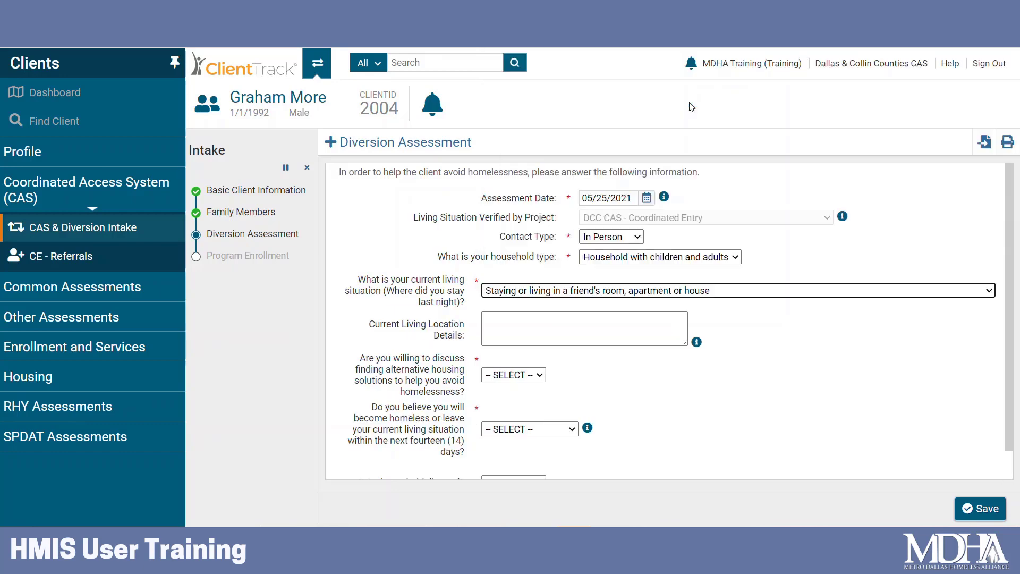
Answer Yes to discussing alternative housing and to becoming homeless within 14 days.
scroll(531, 318, down, 1)
click(521, 344)
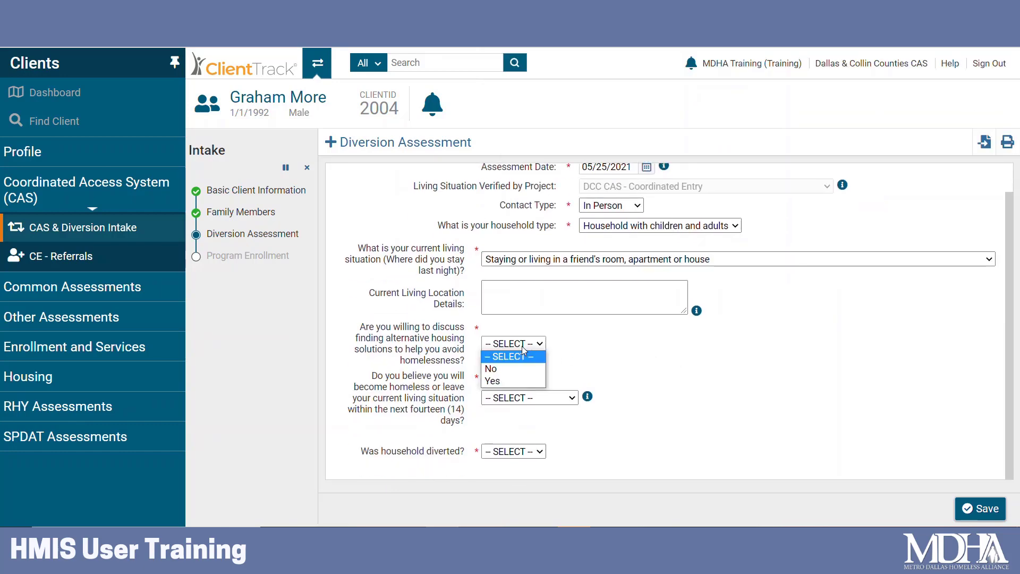
click(518, 380)
scroll(643, 329, down, 3)
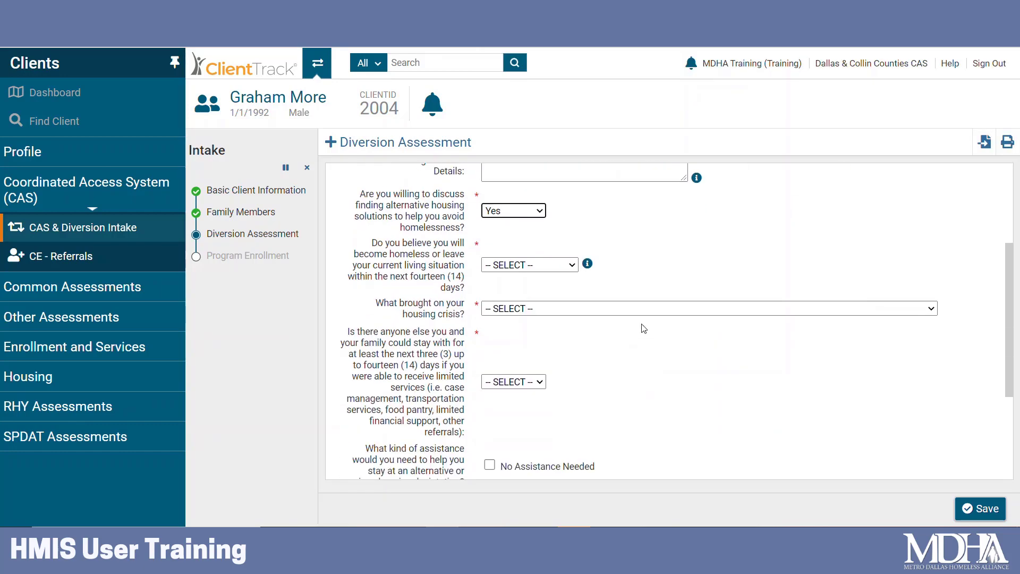
click(562, 266)
click(563, 303)
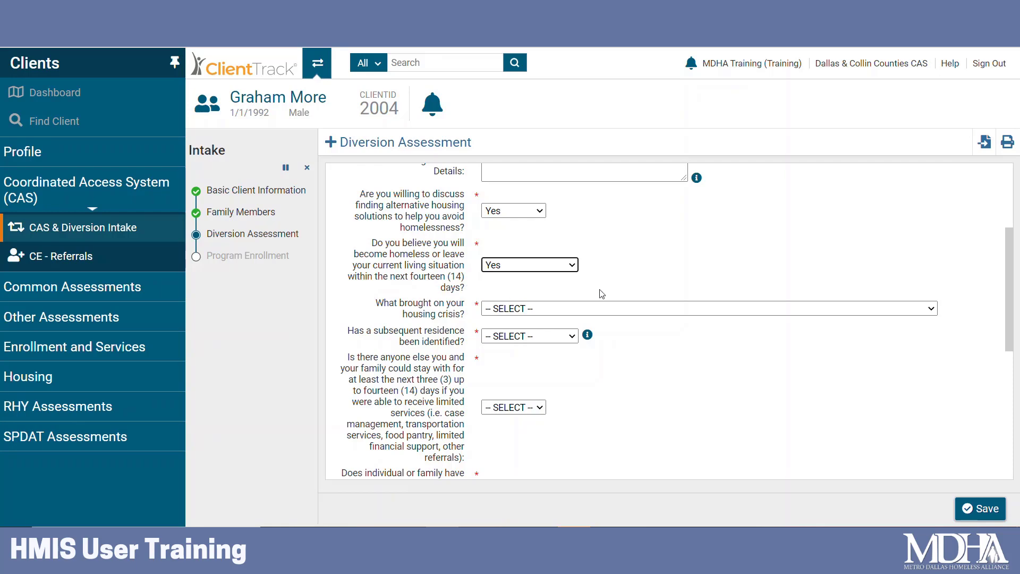
Choose Evicted as the crisis cause and answer No to a subsequent residence.
scroll(678, 290, down, 1)
scroll(675, 276, down, 1)
click(659, 243)
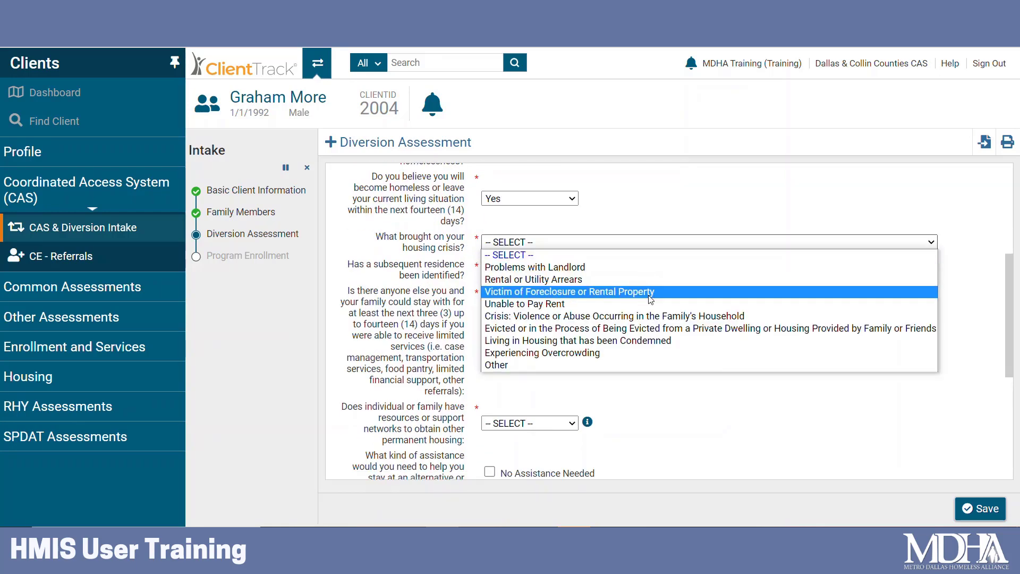
click(652, 330)
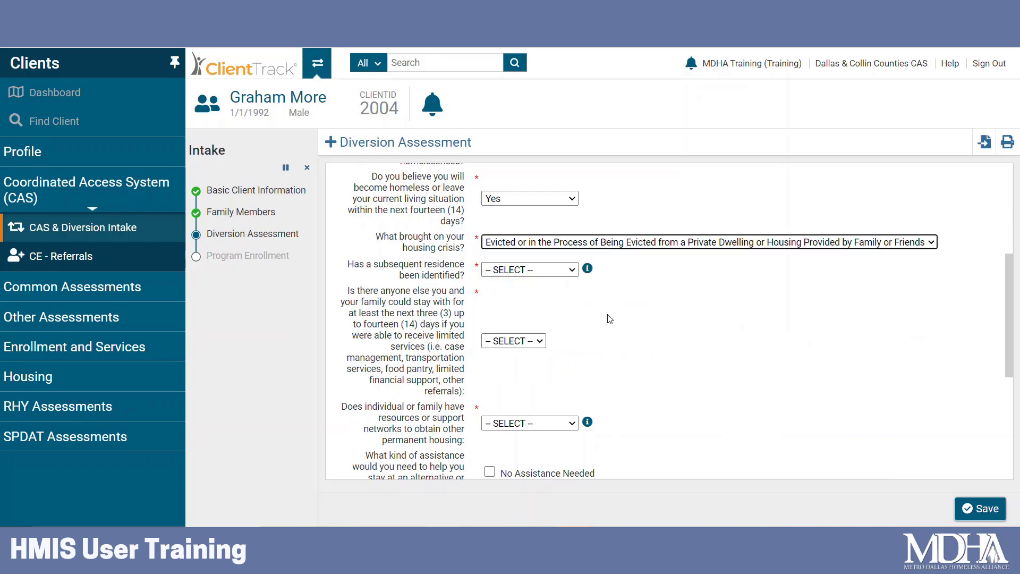
click(551, 271)
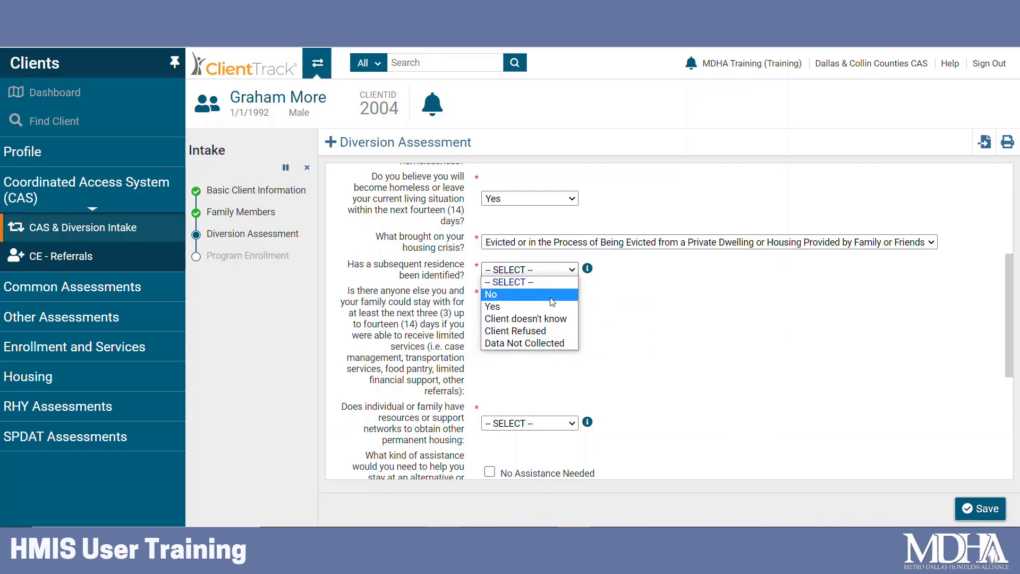
click(552, 295)
scroll(655, 292, down, 2)
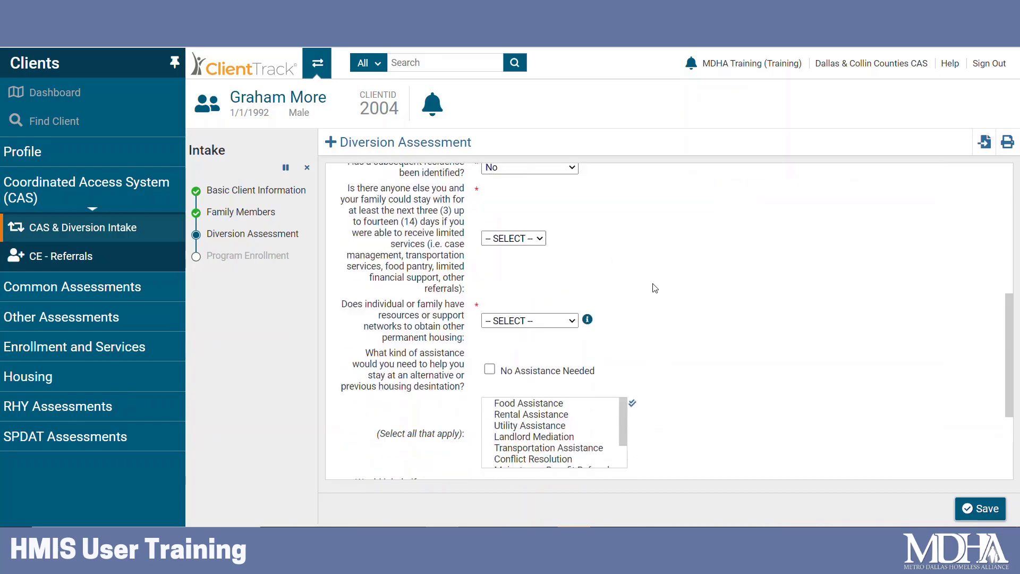
Answer No to both 'anyone else to stay with' and 'resources or support networks'.
scroll(654, 289, up, 2)
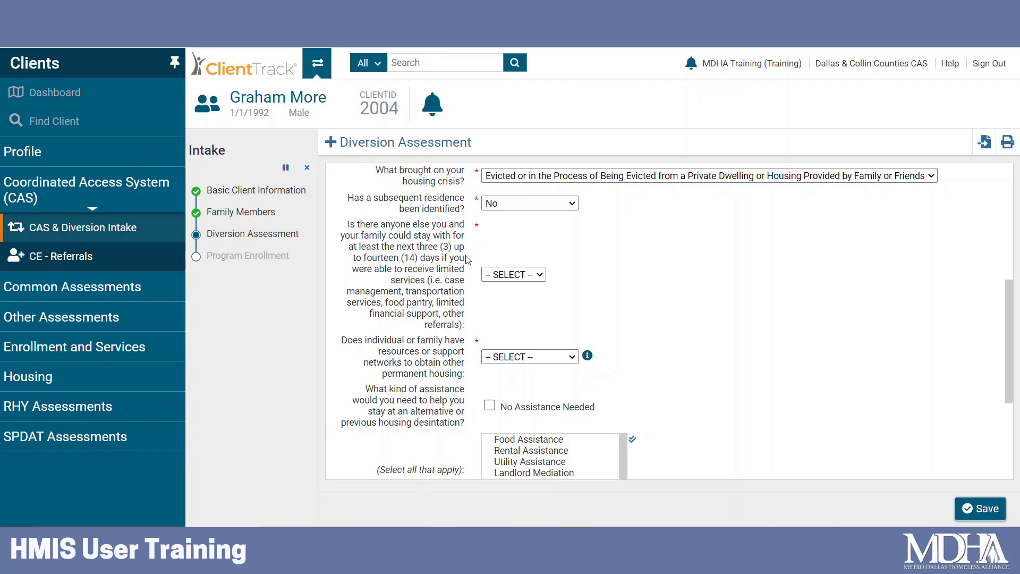
click(541, 276)
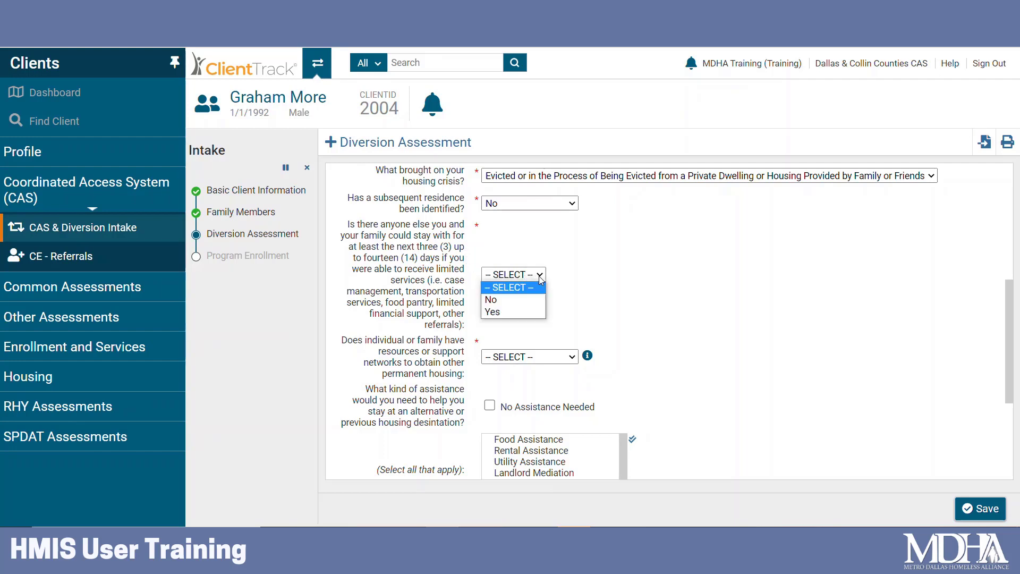
click(537, 304)
scroll(628, 289, down, 2)
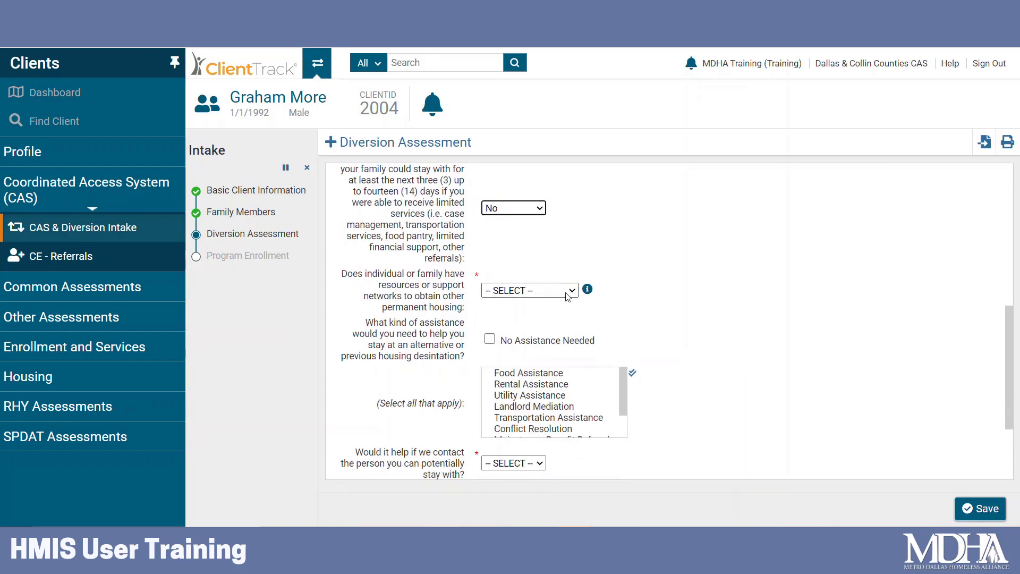
click(568, 294)
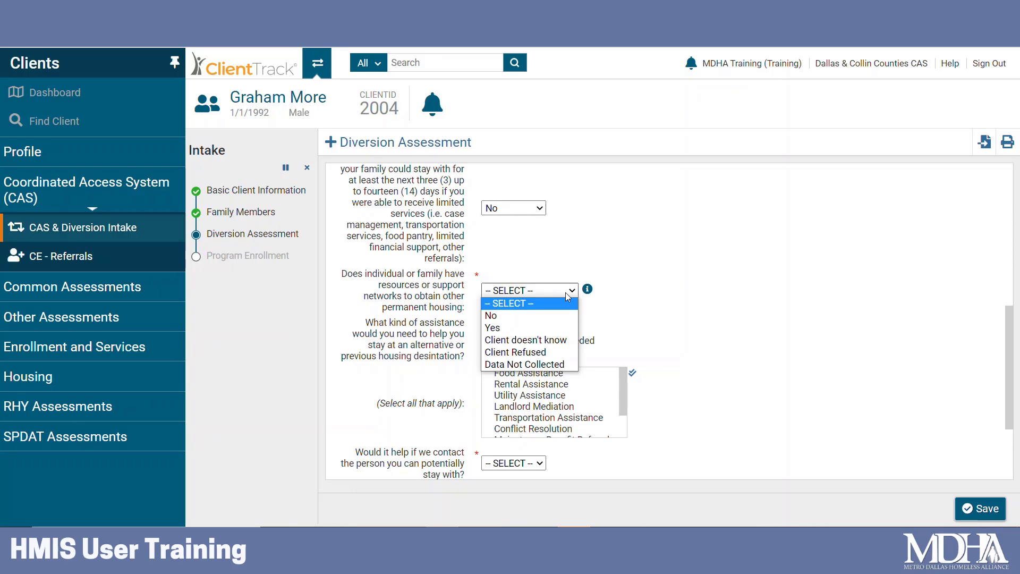
click(568, 321)
scroll(654, 311, down, 3)
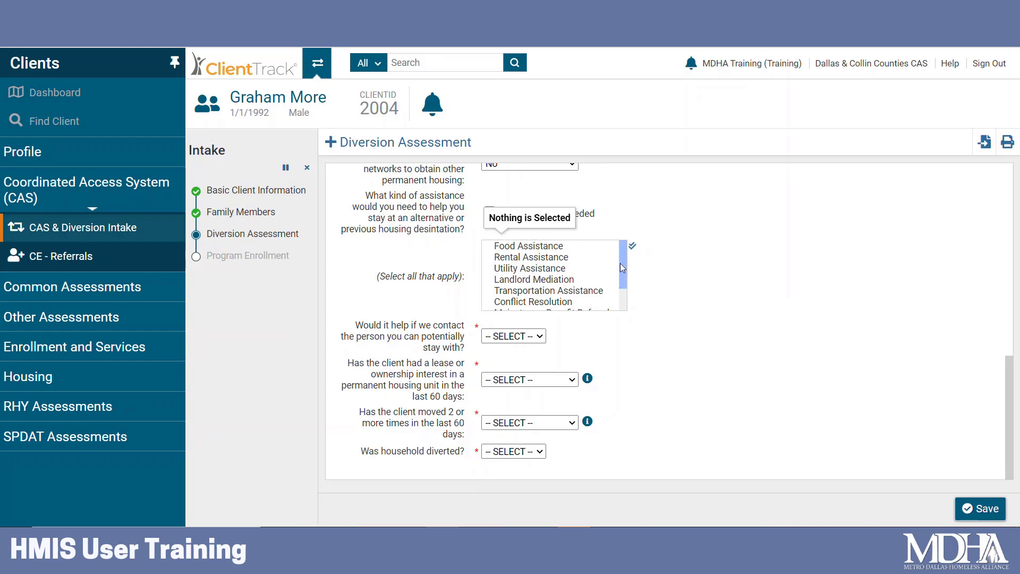
Clear the assistance selection, removing Other Assistance and the trial picks.
drag(622, 257, 624, 291)
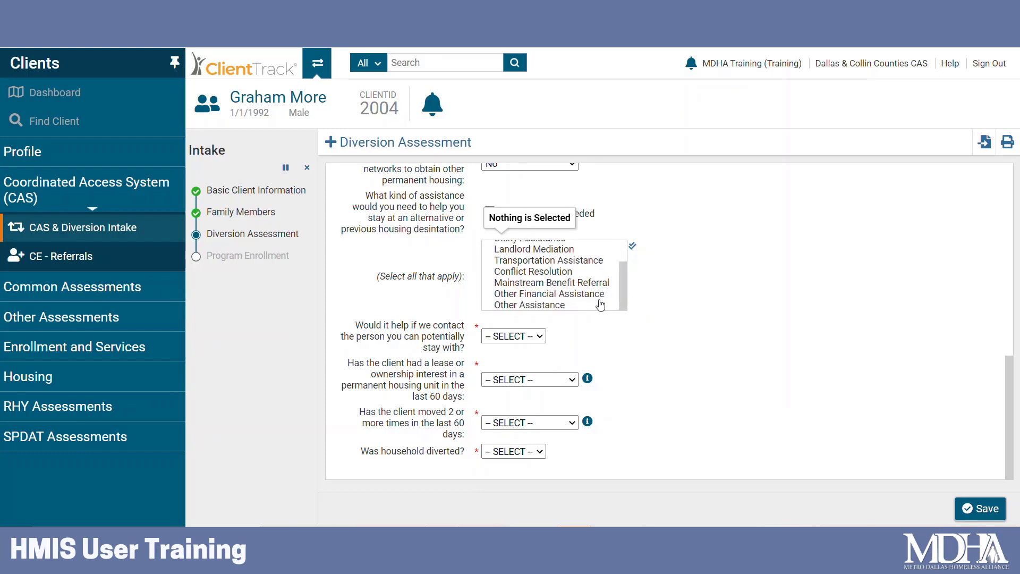
click(553, 307)
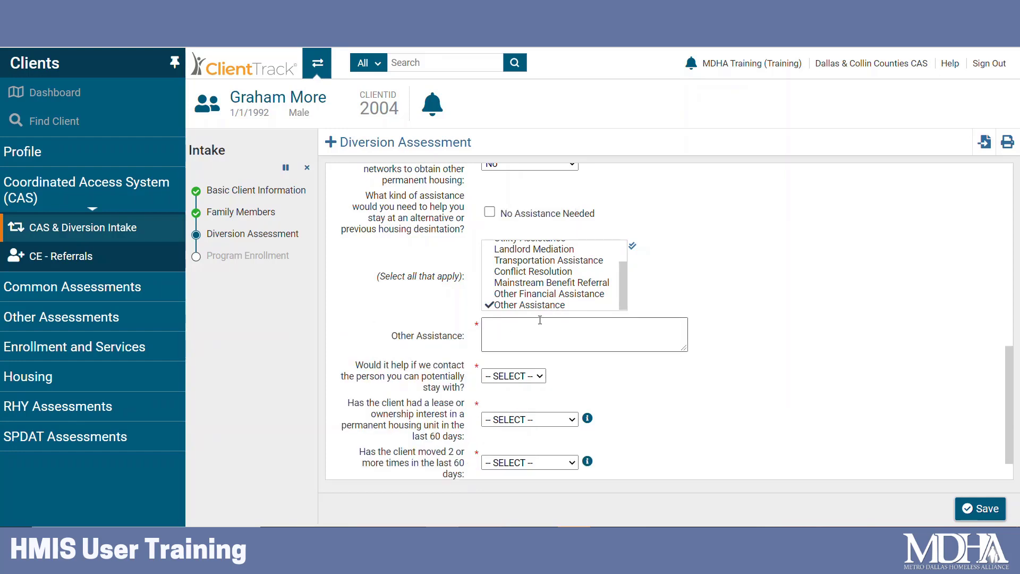
scroll(590, 290, up, 3)
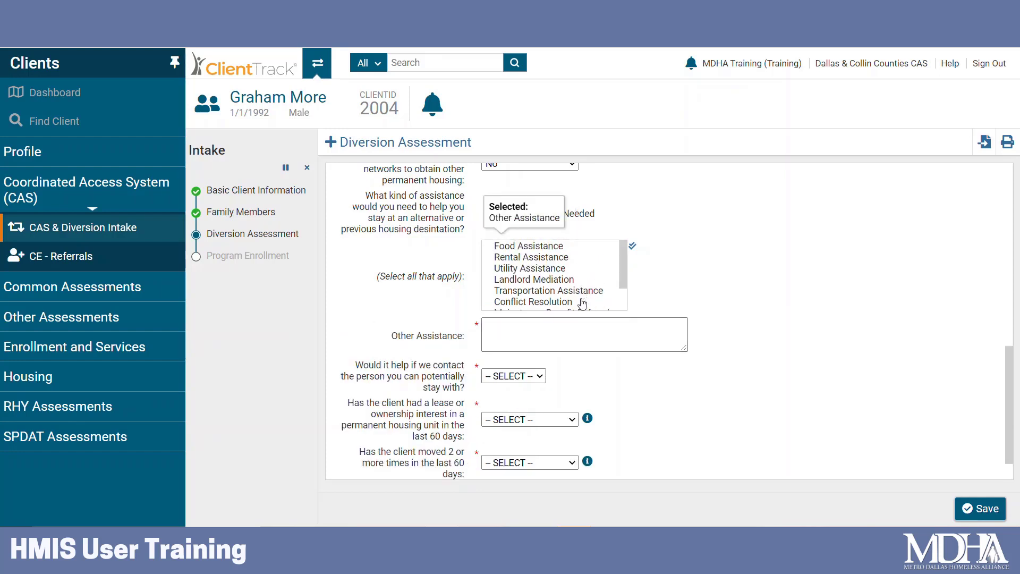
scroll(598, 254, down, 3)
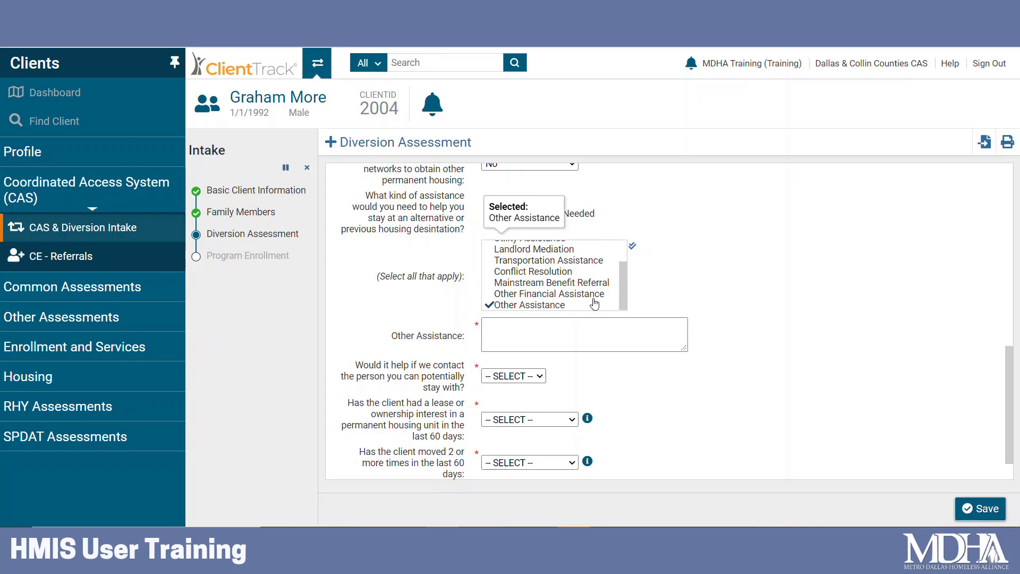
click(579, 334)
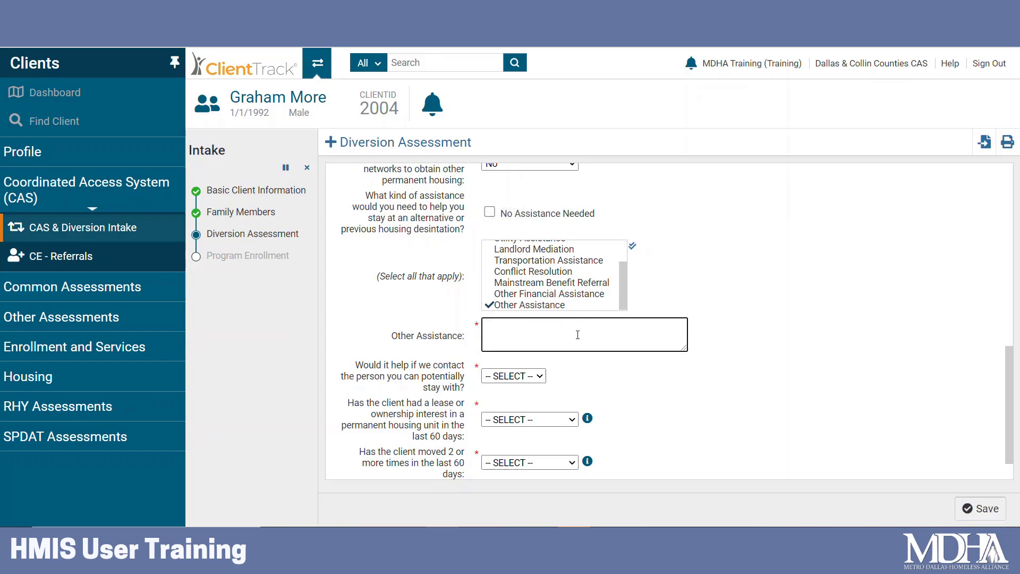
click(548, 272)
click(547, 261)
click(546, 249)
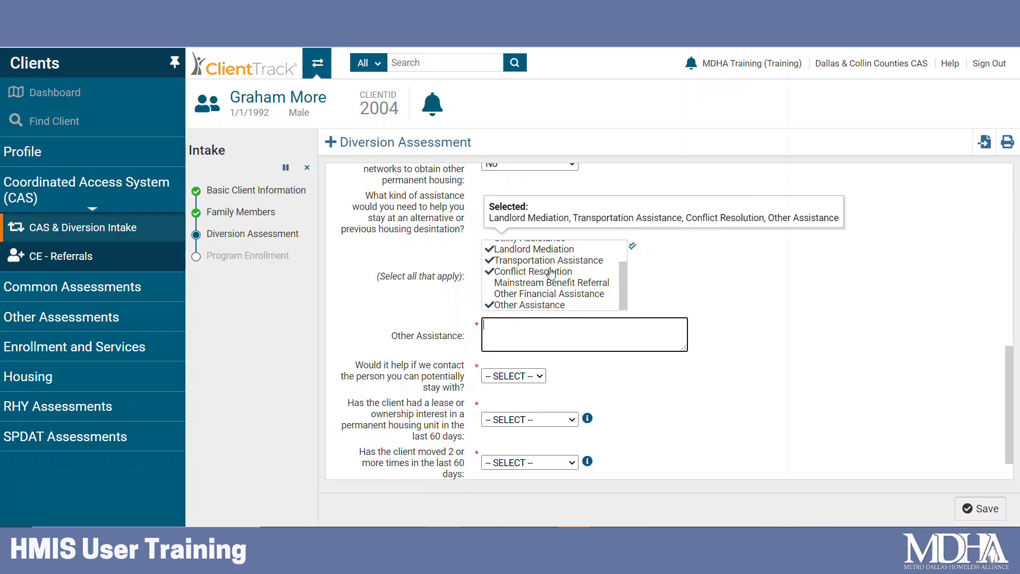
click(551, 272)
click(550, 260)
click(547, 249)
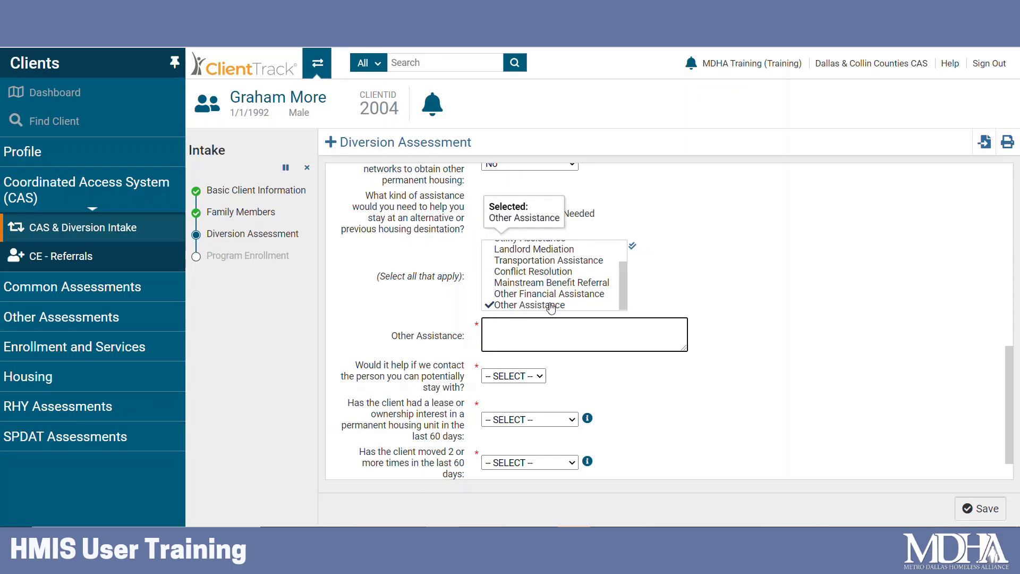
click(551, 306)
Check Utility, Food and Rental Assistance in the assistance list.
scroll(550, 276, up, 3)
click(548, 268)
click(552, 245)
click(553, 256)
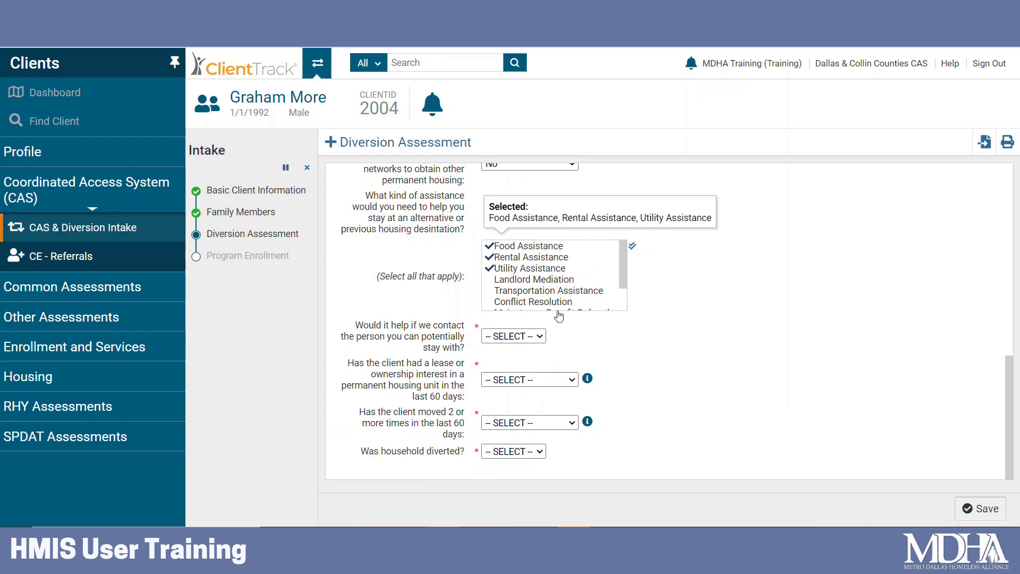
Answer No to contacting the host and lease interest, Yes to moving 2+ times.
click(535, 337)
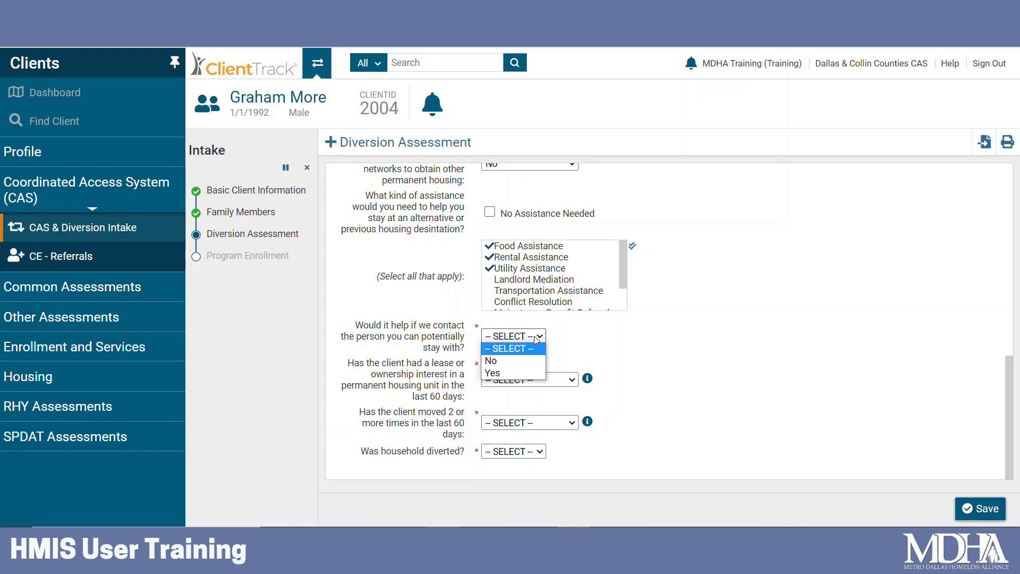
click(534, 362)
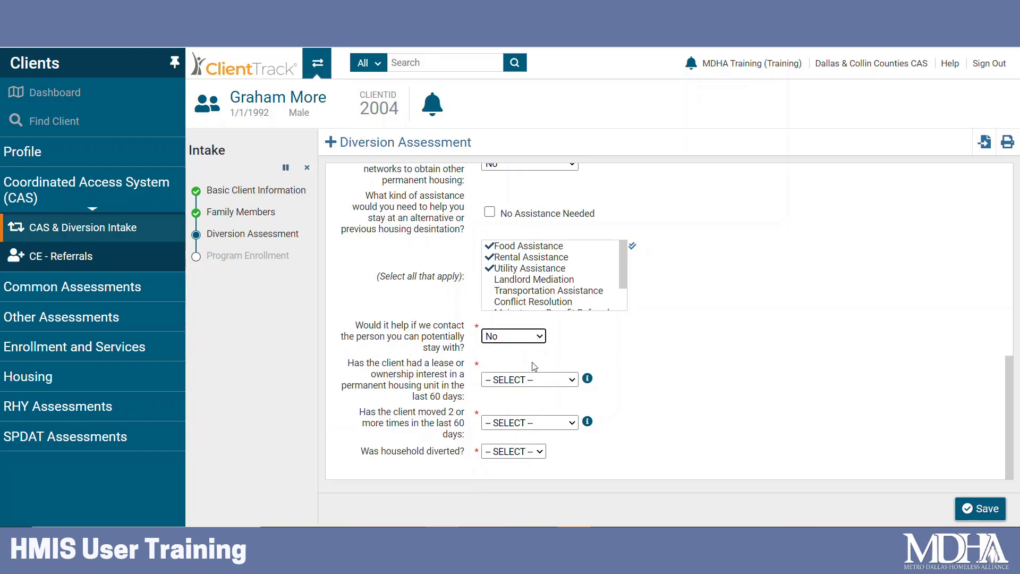
click(561, 382)
click(550, 406)
click(545, 423)
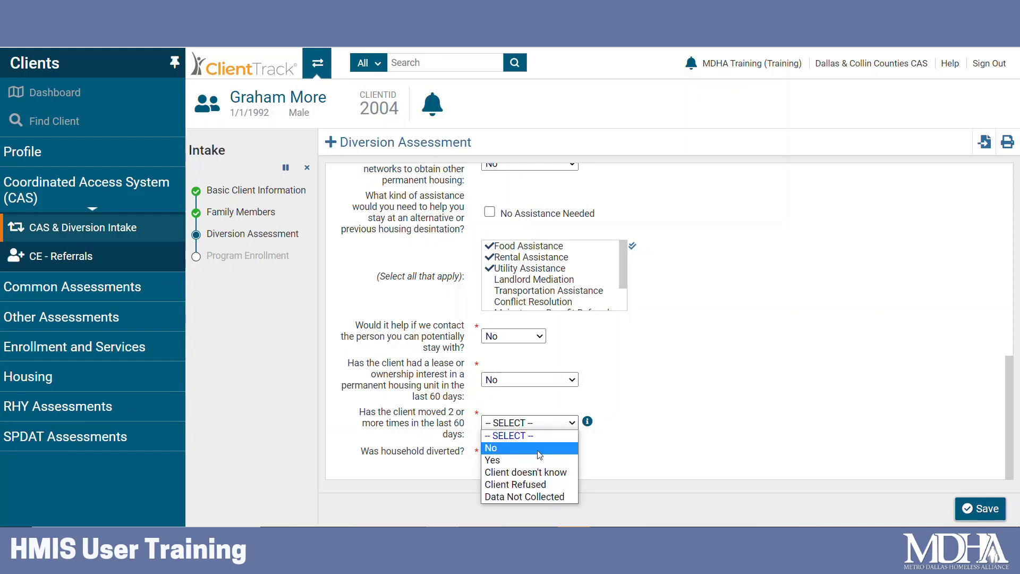
click(533, 460)
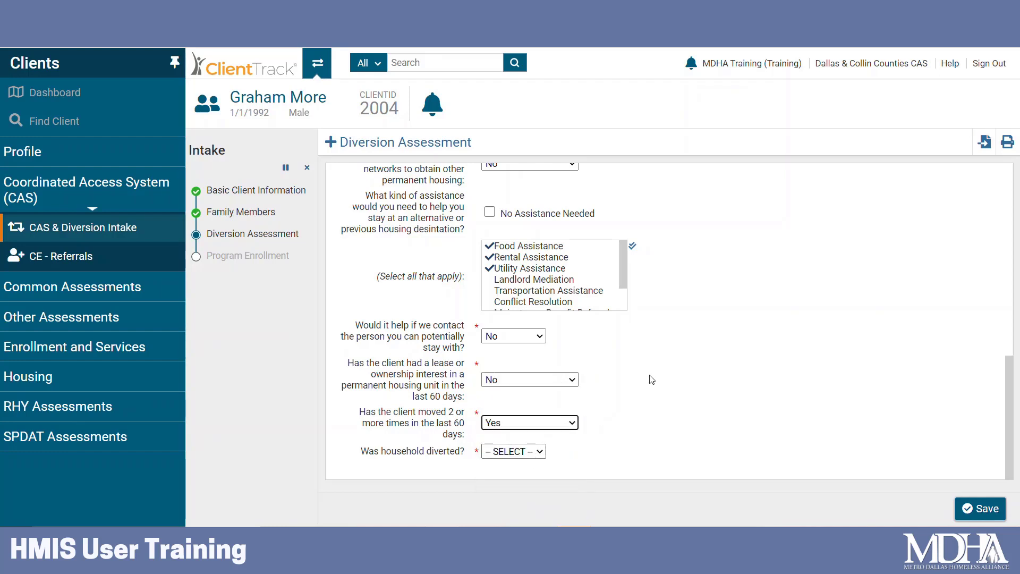
Set 'Was household diverted?' to No and save the Diversion Assessment.
scroll(686, 374, up, 3)
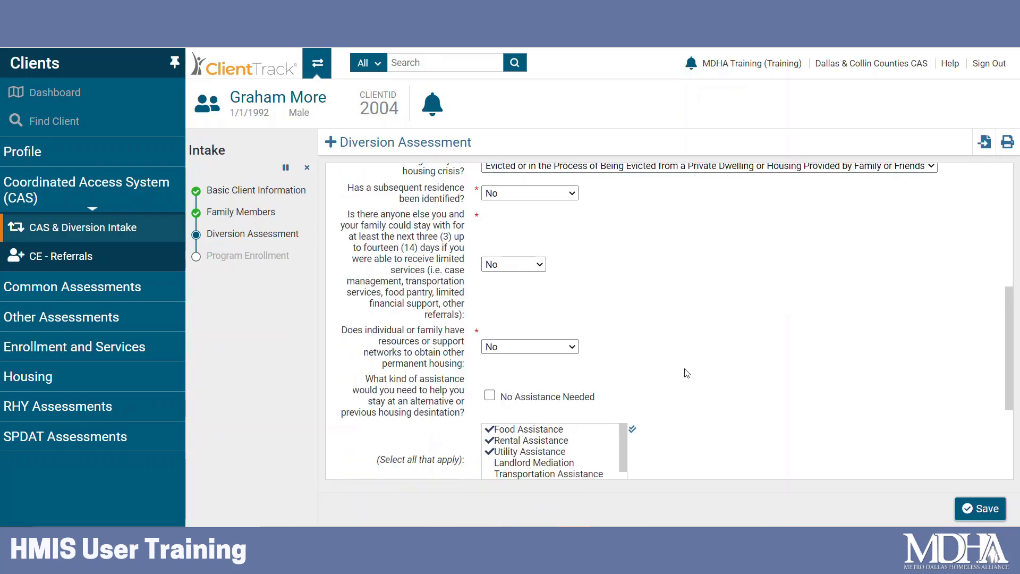
scroll(687, 373, up, 4)
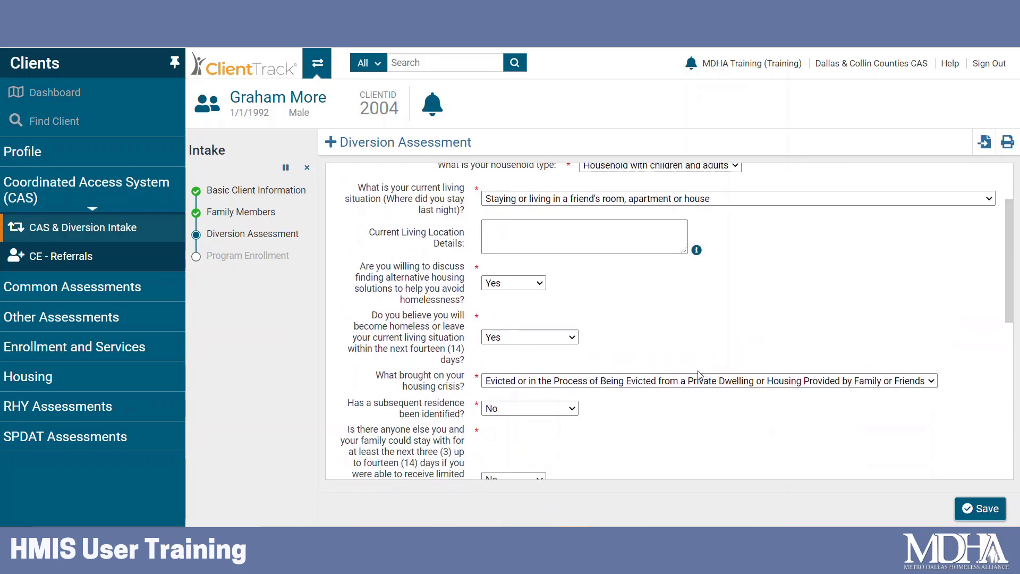
scroll(699, 375, down, 7)
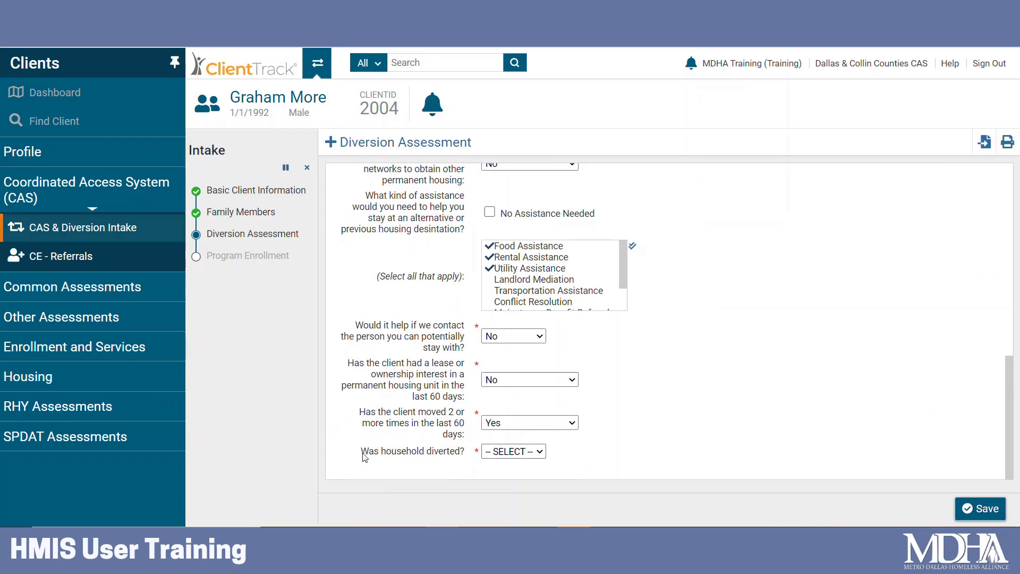
click(523, 452)
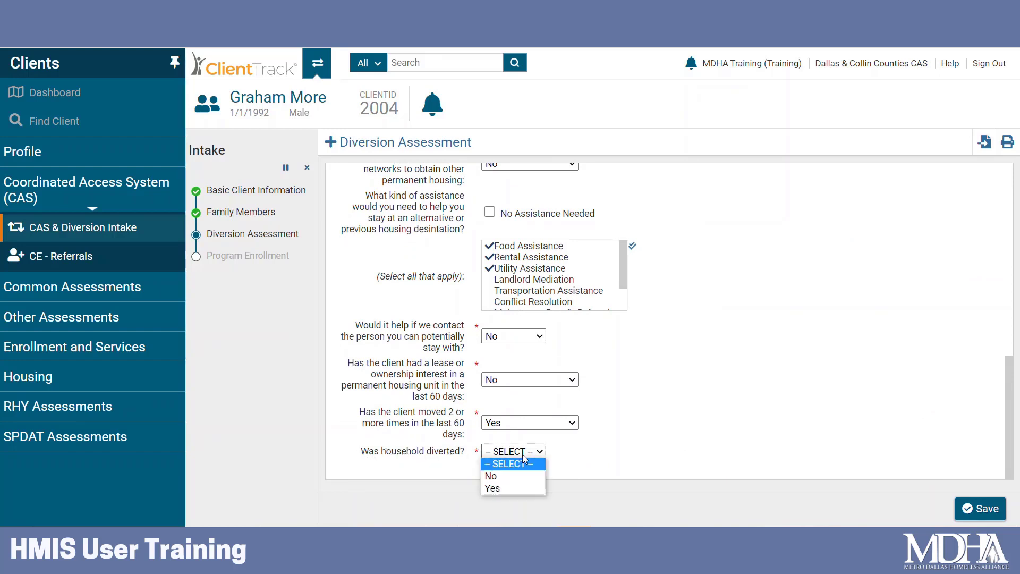
click(530, 476)
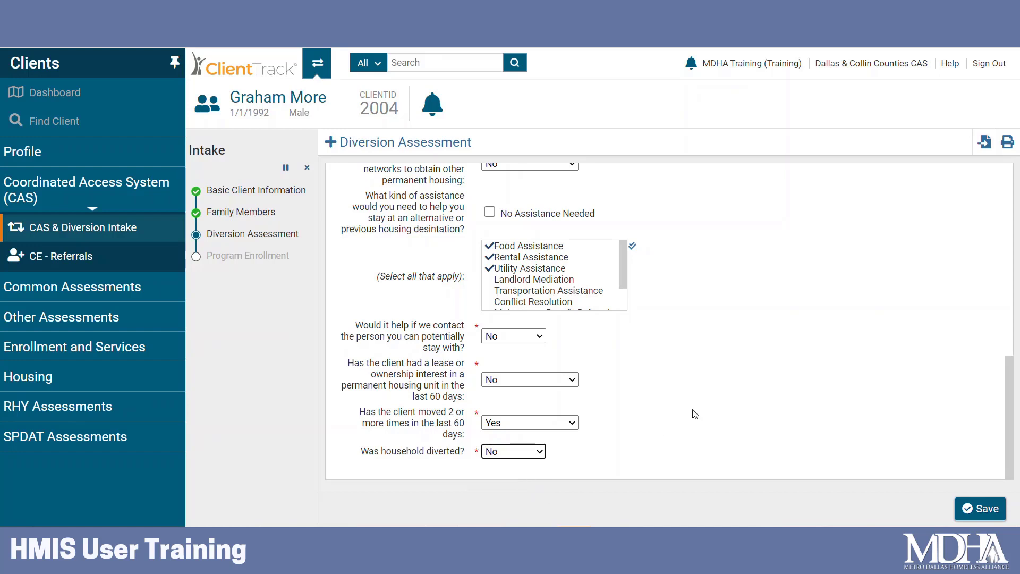
click(613, 462)
click(987, 509)
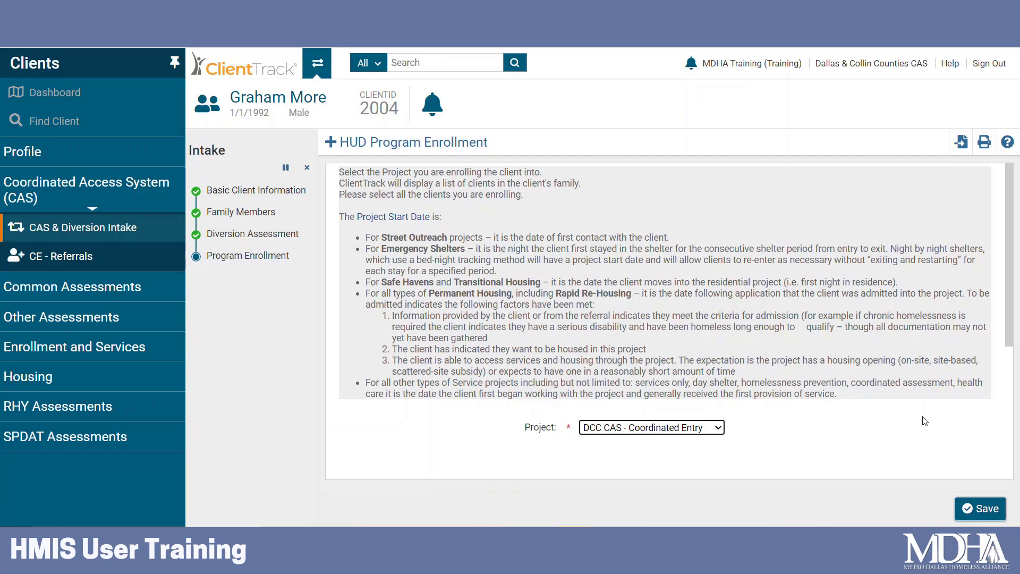
Keep project DCC CAS - Coordinated Entry, include both household members, and save the enrollment.
scroll(925, 423, down, 3)
scroll(954, 326, down, 2)
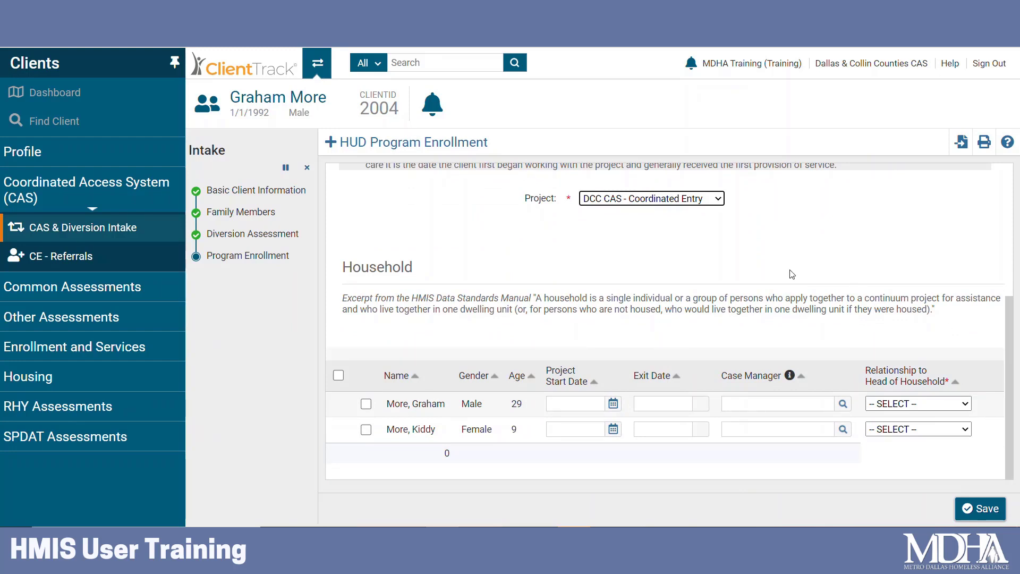
click(717, 200)
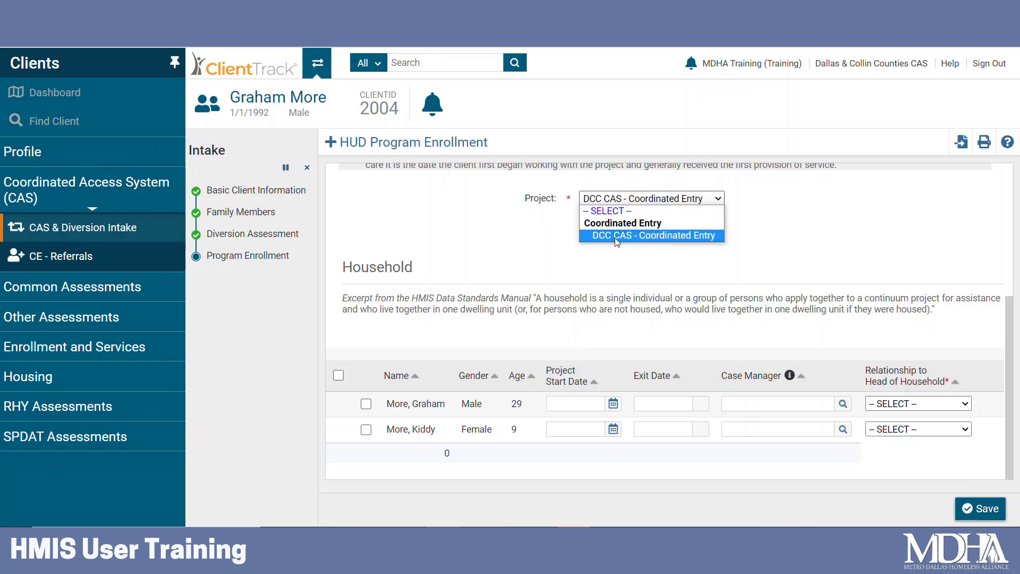
click(715, 240)
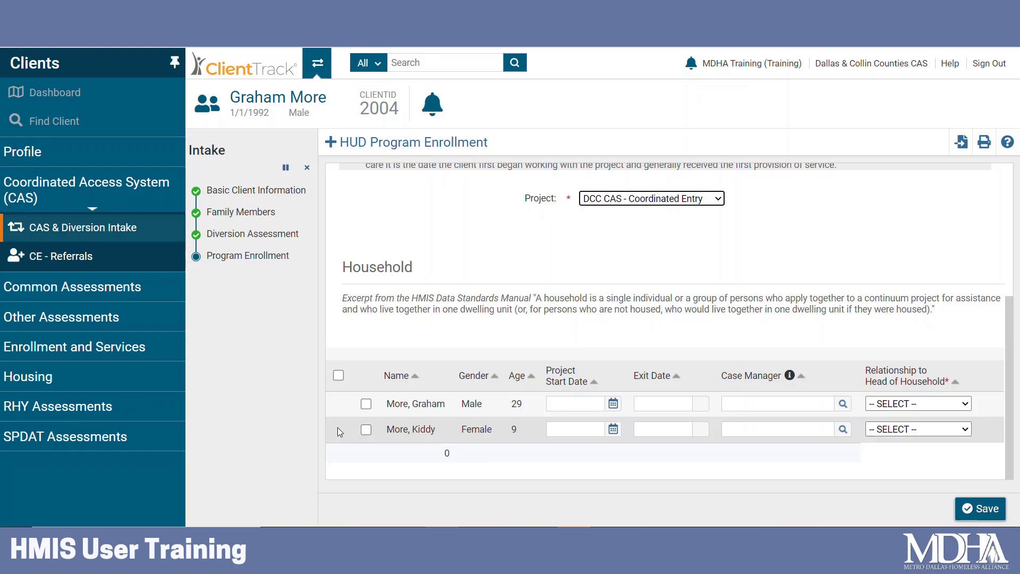
click(339, 375)
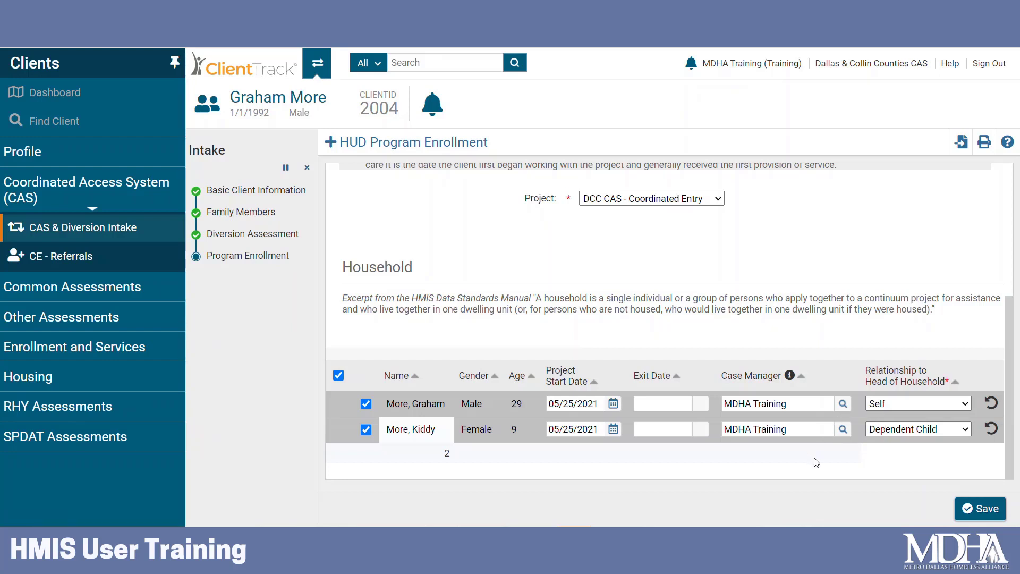
click(980, 510)
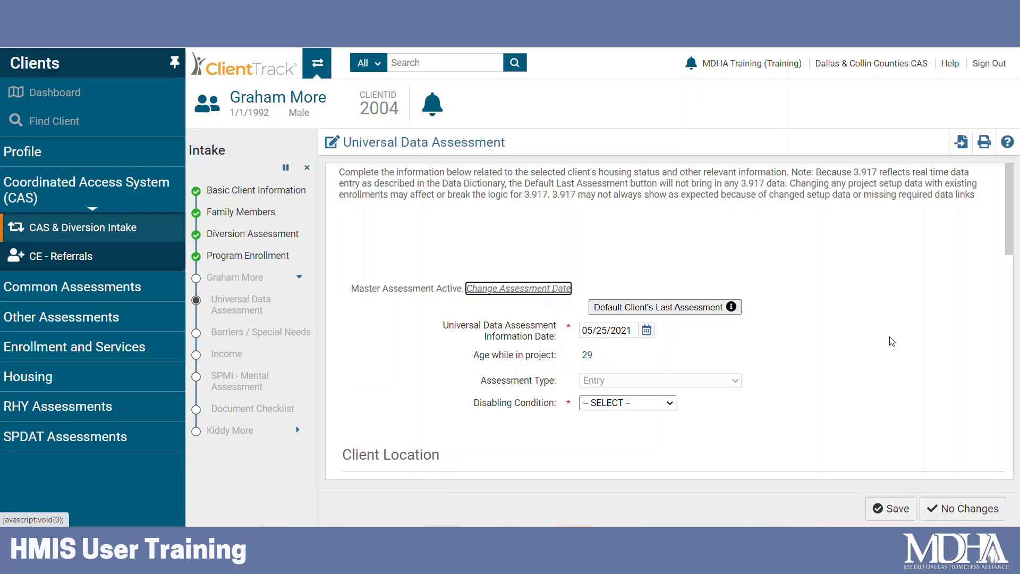
Set Disabling Condition to Yes and Client Location to TX-600.
scroll(890, 343, down, 3)
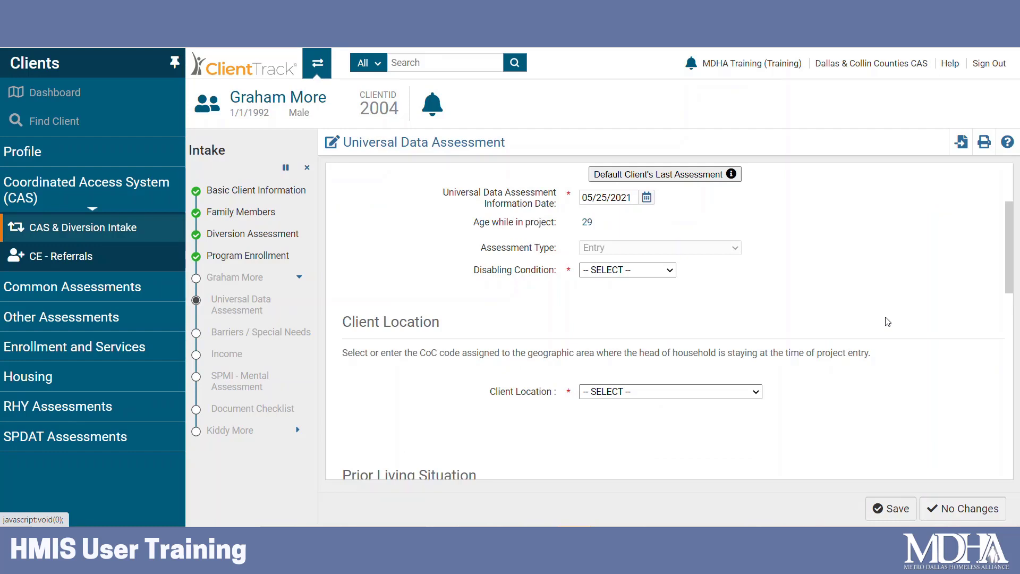
click(669, 272)
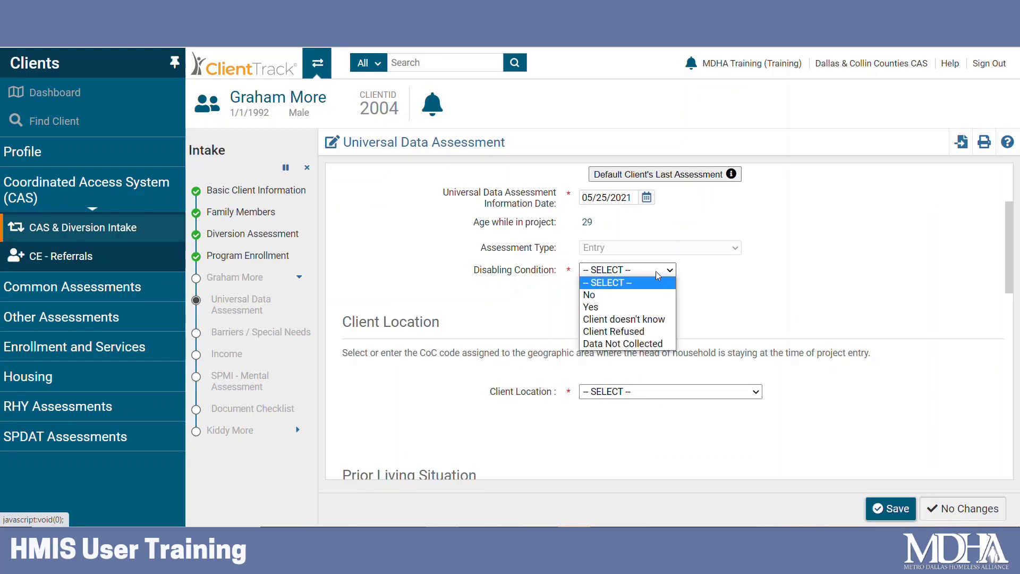
click(653, 306)
scroll(817, 287, down, 3)
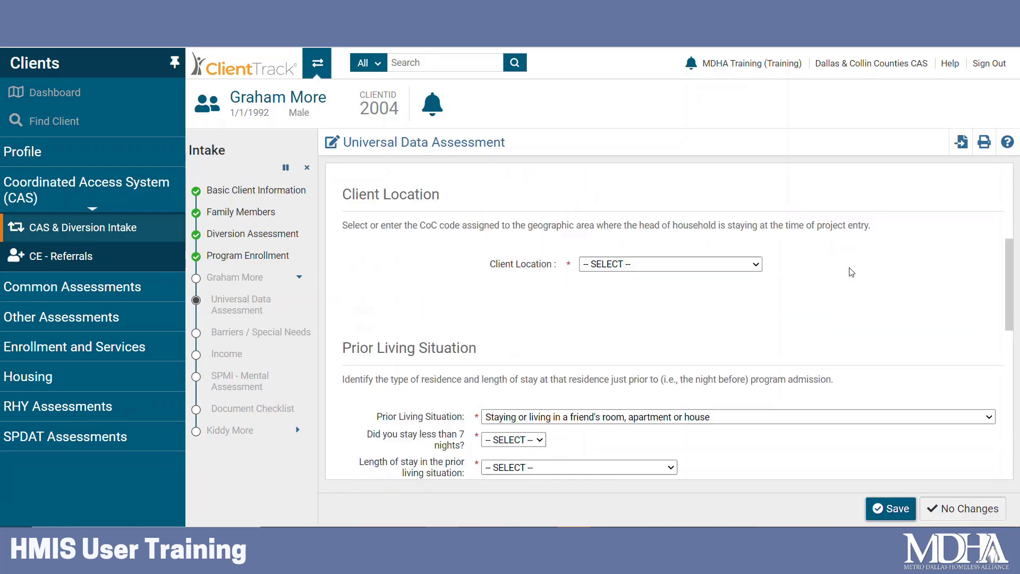
click(754, 259)
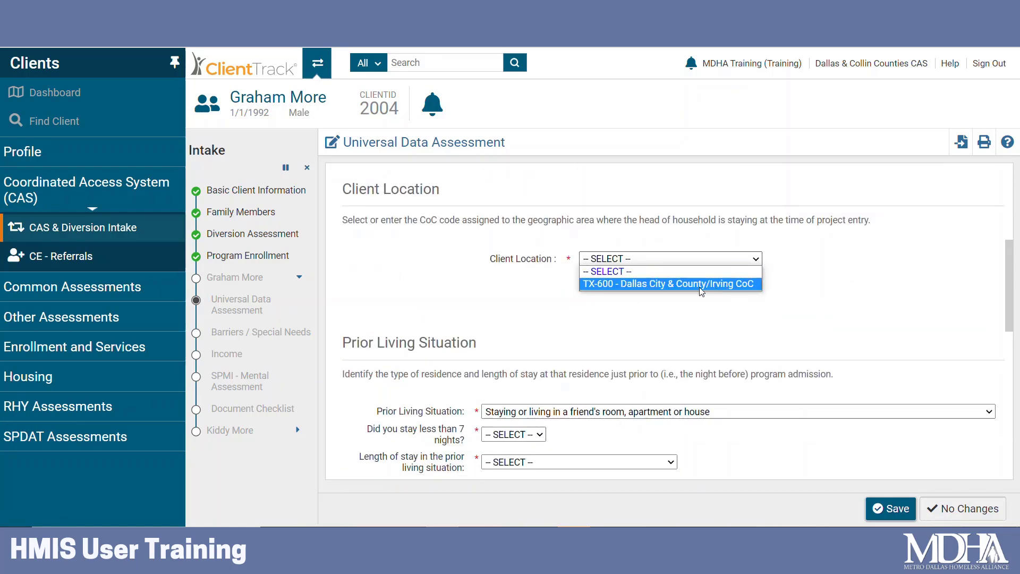
click(731, 284)
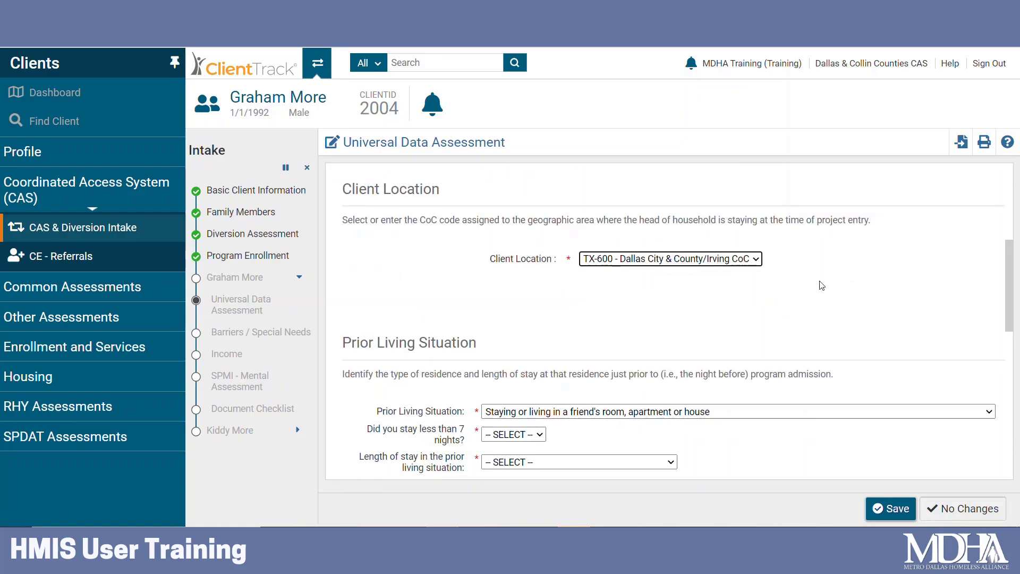
Set Covered by Health Insurance to No and save the Universal Data Assessment.
scroll(778, 239, down, 3)
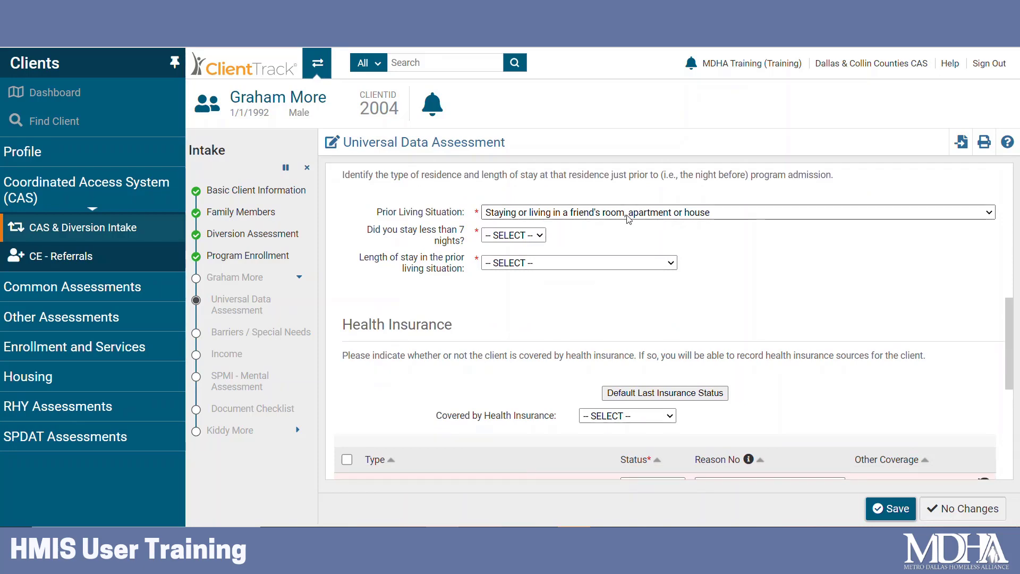
click(629, 219)
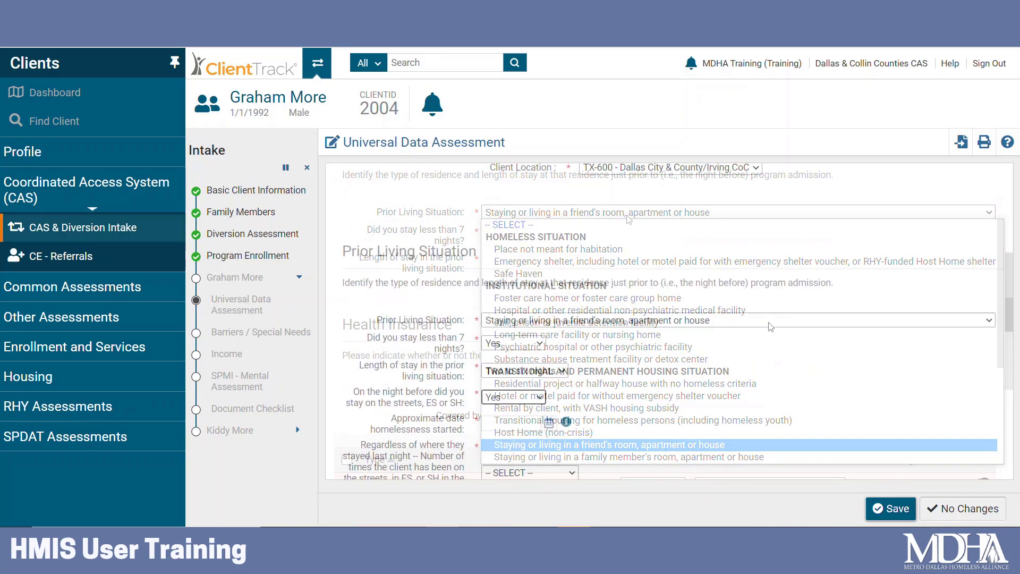
scroll(773, 327, up, 5)
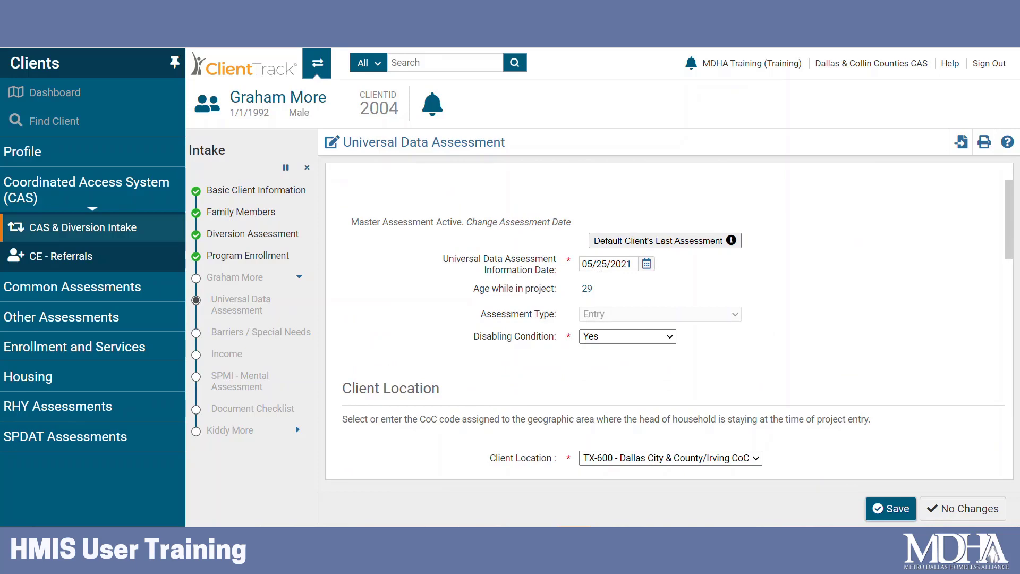
scroll(628, 299, down, 9)
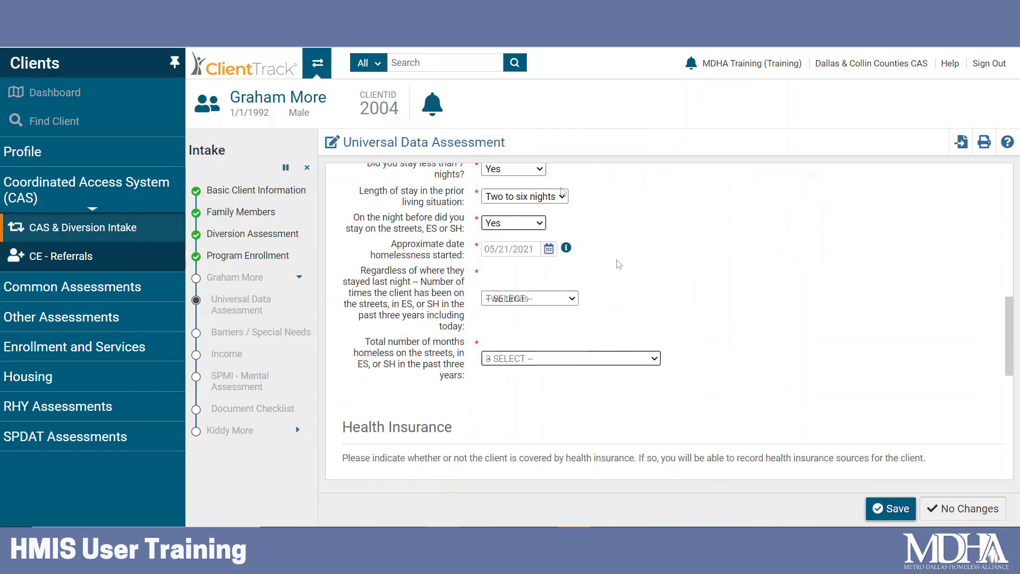
scroll(699, 303, down, 5)
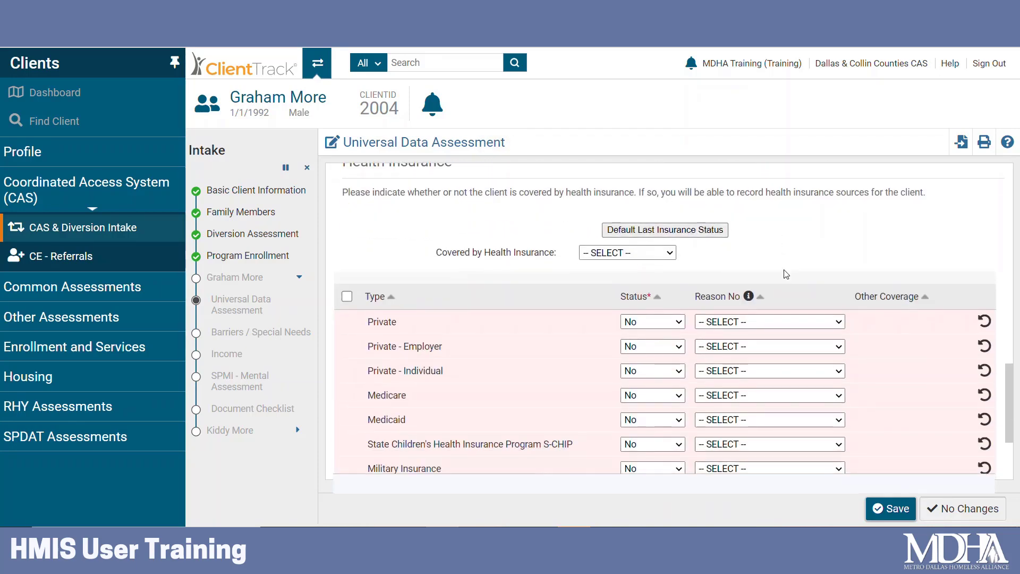
click(668, 253)
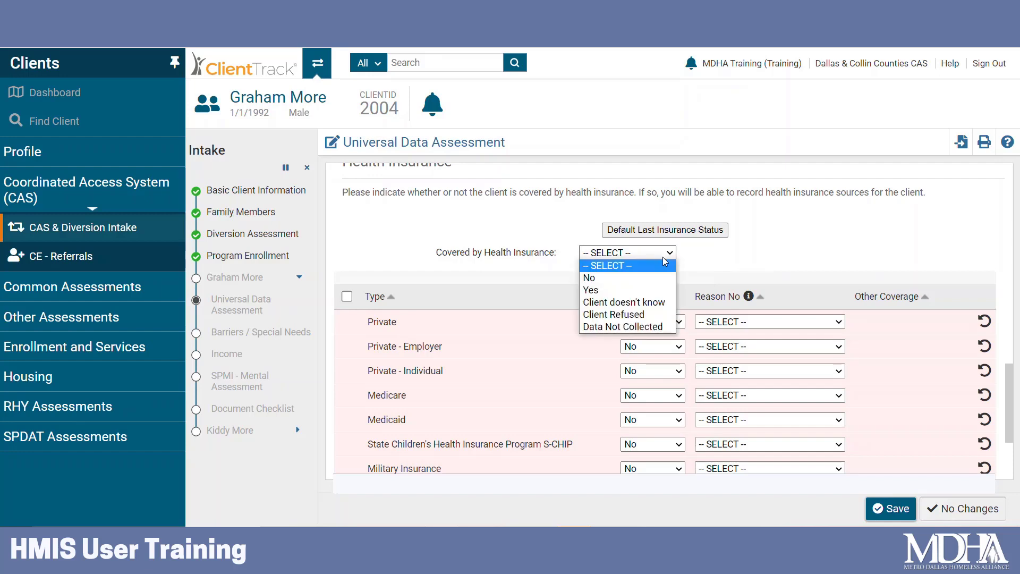
click(655, 277)
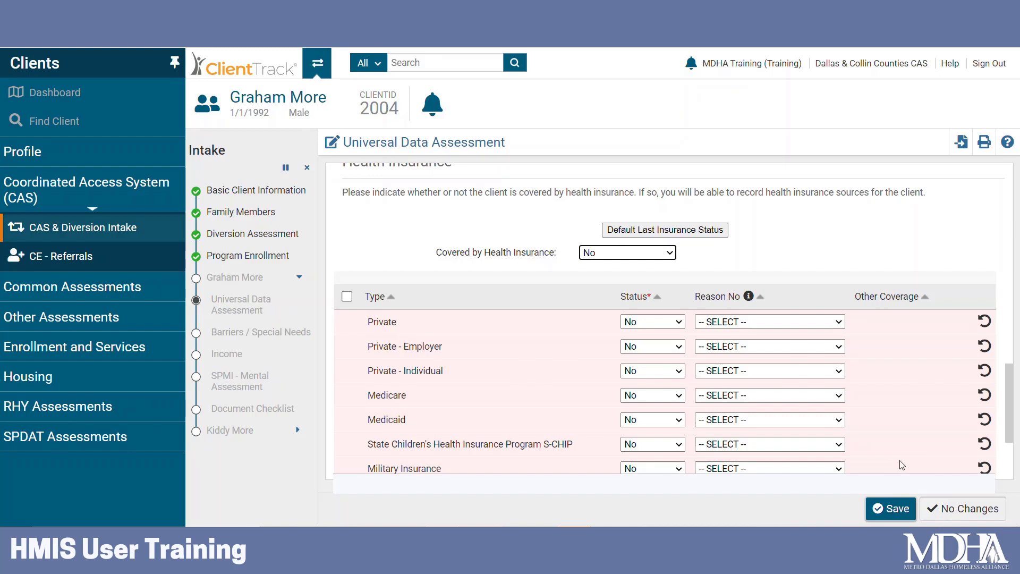
click(896, 519)
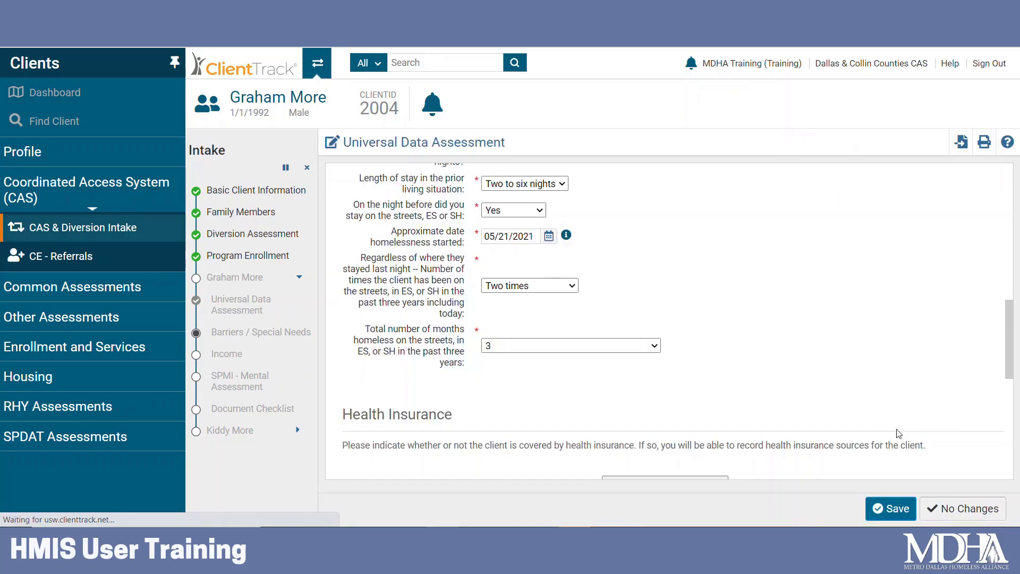
scroll(909, 309, down, 3)
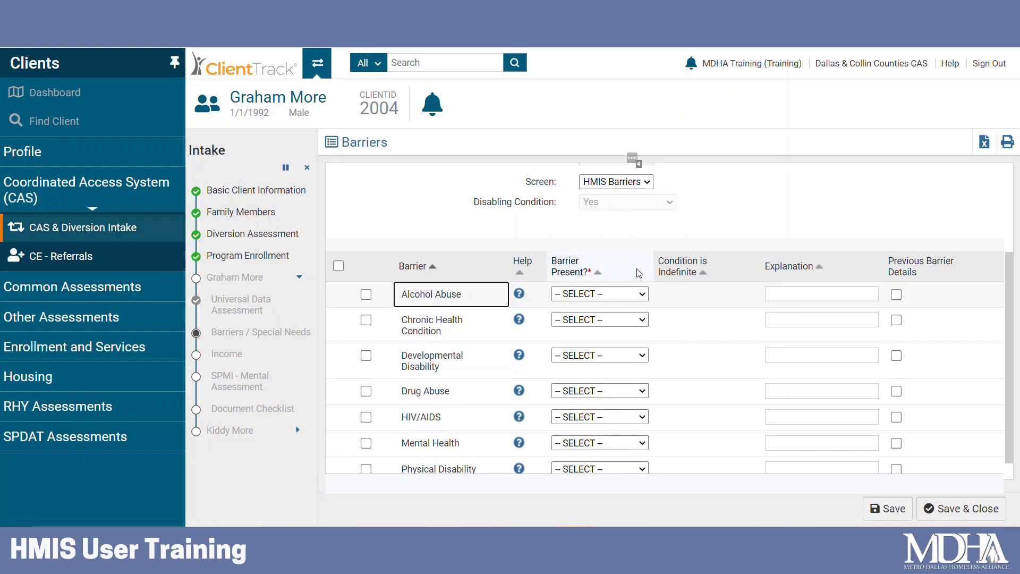
Include all seven barriers, marking Alcohol Abuse and Chronic Health Condition present and indefinite, then save.
scroll(663, 255, down, 1)
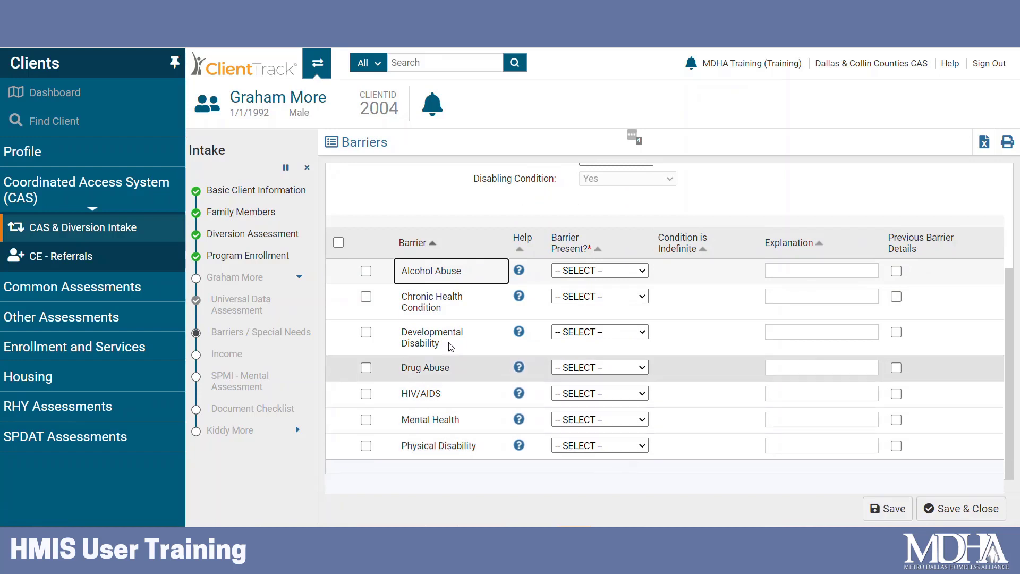
click(339, 243)
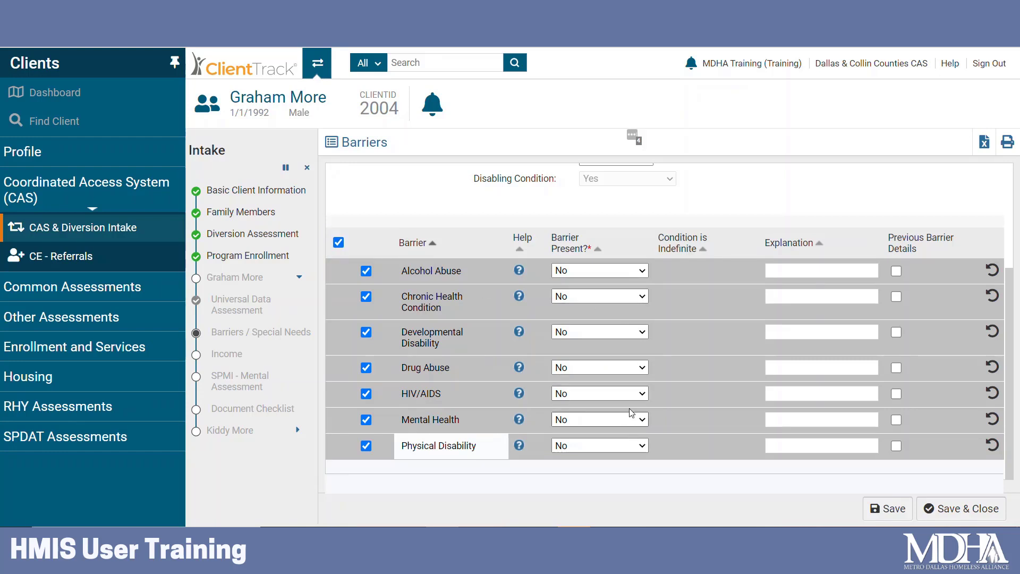
click(638, 271)
click(633, 308)
click(706, 271)
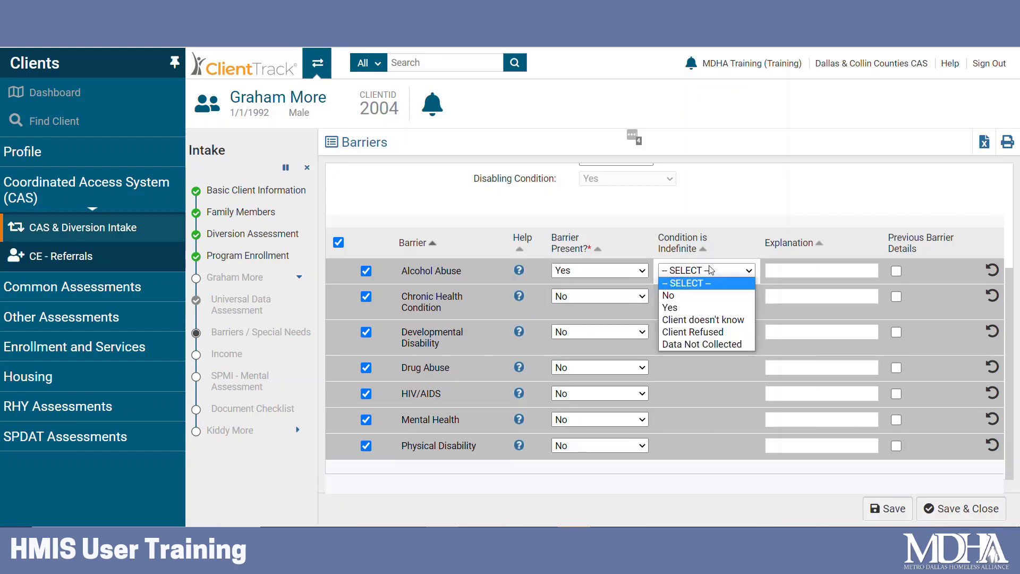
click(700, 307)
click(601, 298)
click(598, 332)
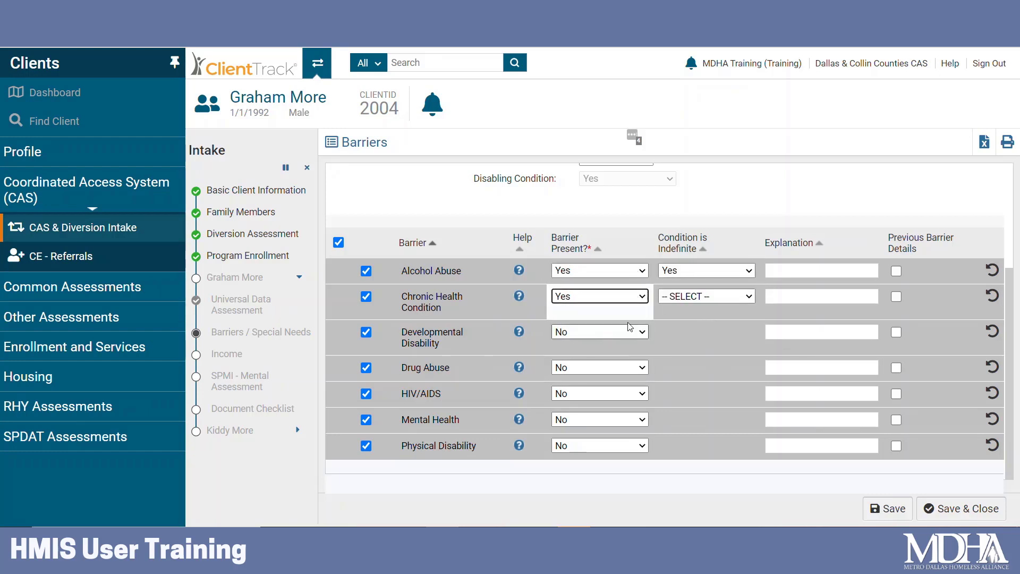
click(707, 296)
click(678, 333)
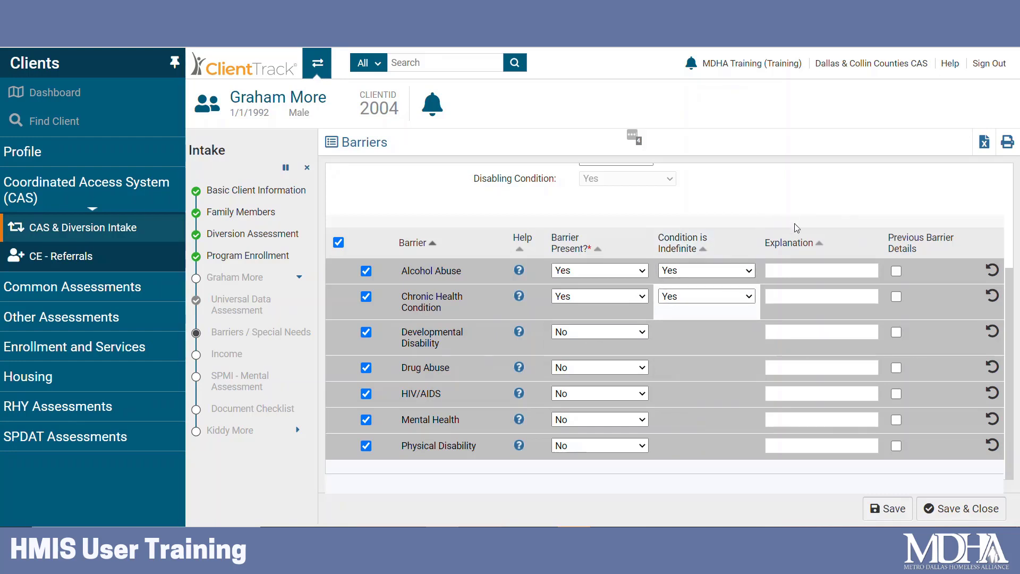
click(972, 510)
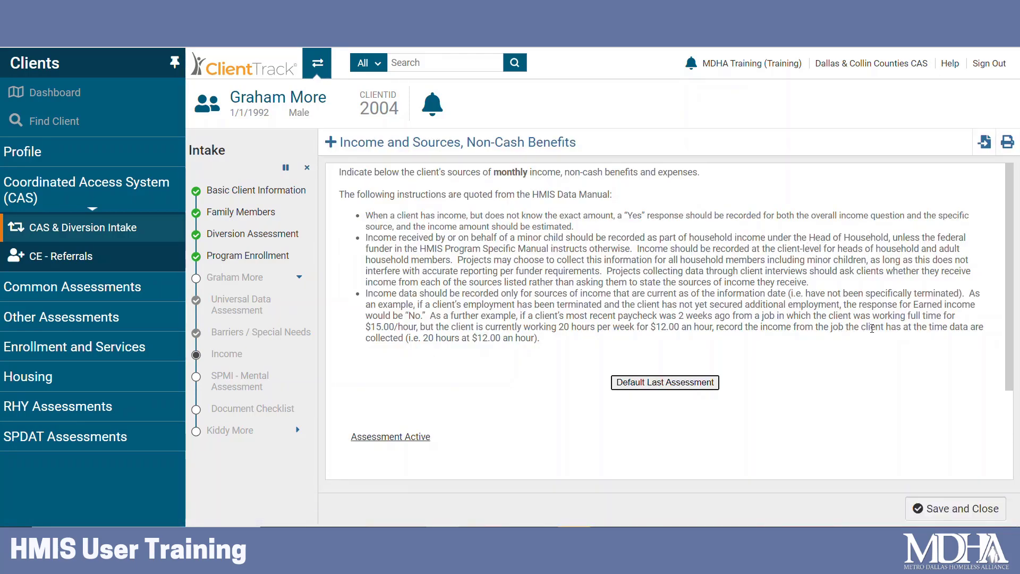
Set Income from Any Source to Yes and Non-Cash Benefits to No.
scroll(872, 328, down, 2)
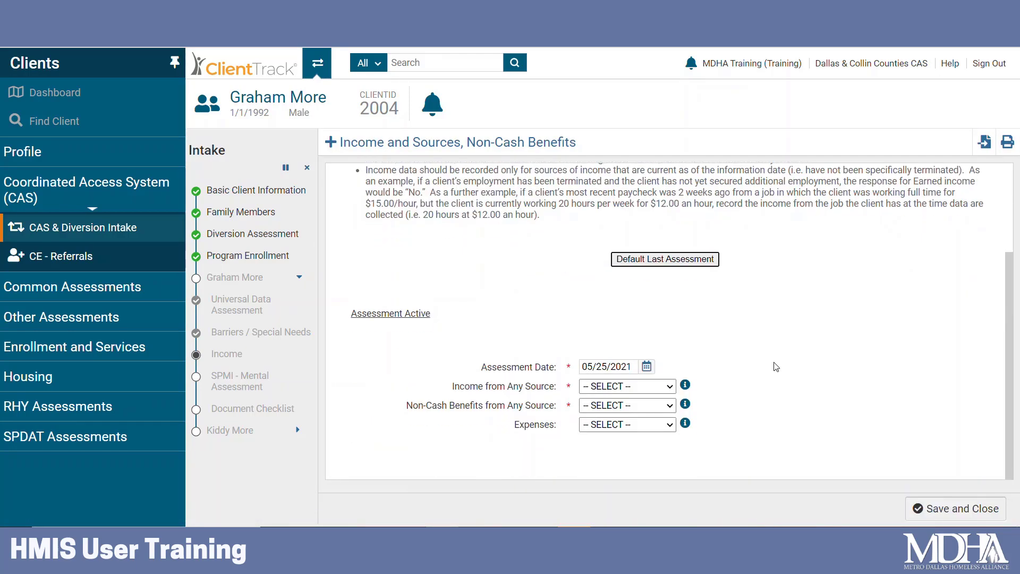
click(670, 388)
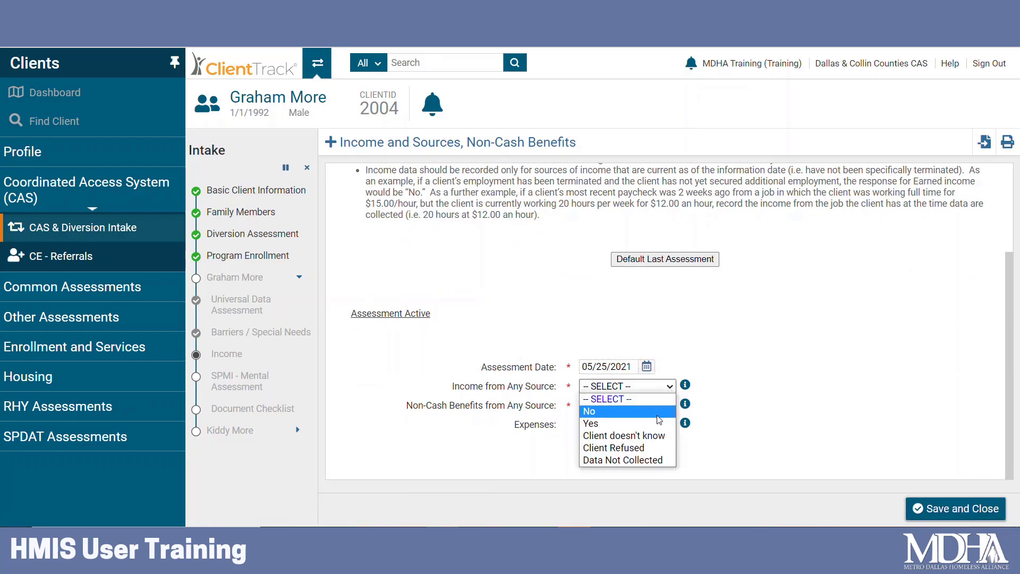
click(638, 411)
click(656, 405)
click(589, 431)
click(670, 386)
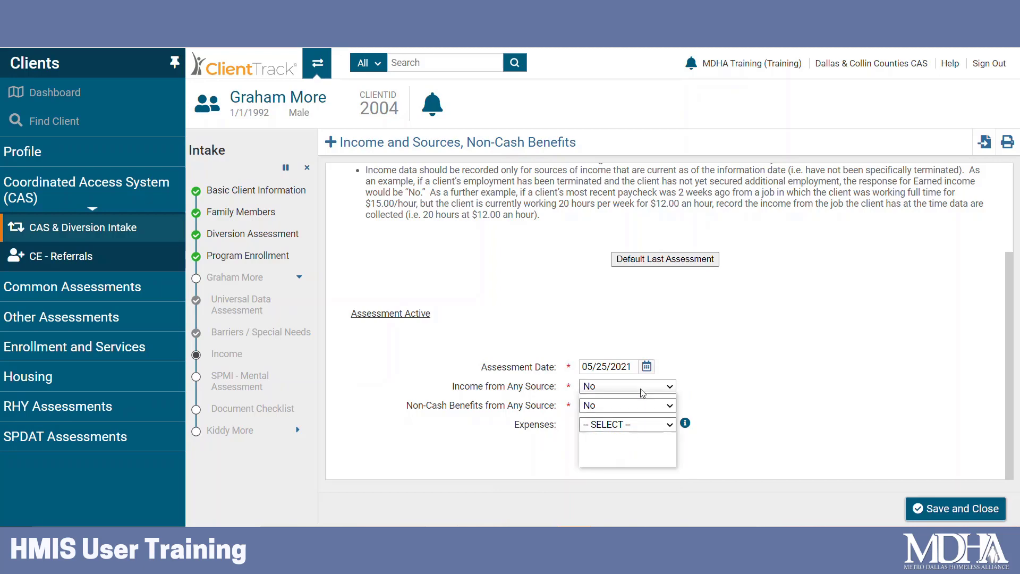
click(629, 423)
Add Earned Income of $1,000.00 monthly and save the income assessment.
scroll(801, 375, down, 6)
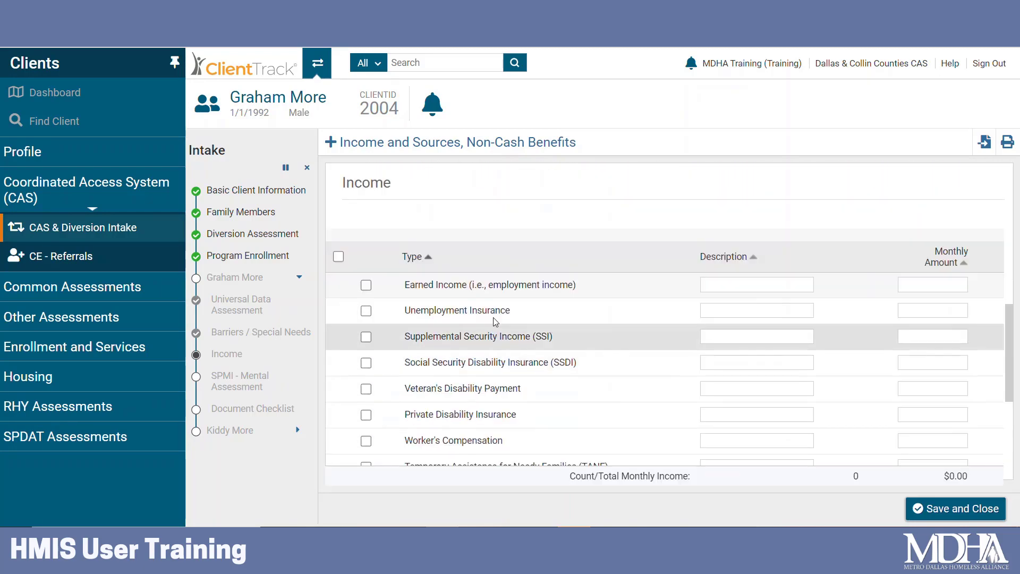
click(367, 285)
click(951, 280)
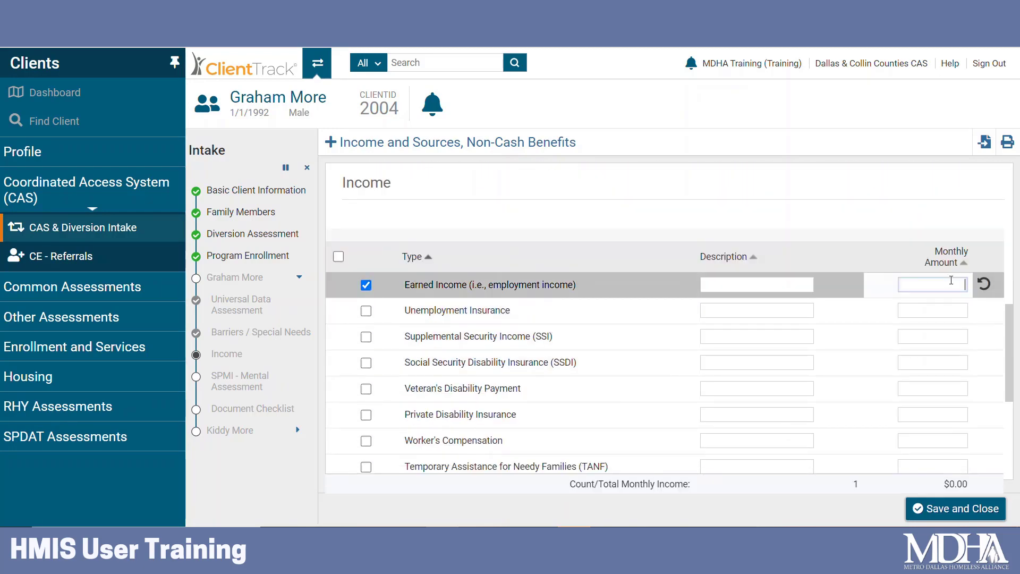
text(1000)
click(901, 220)
scroll(899, 354, up, 4)
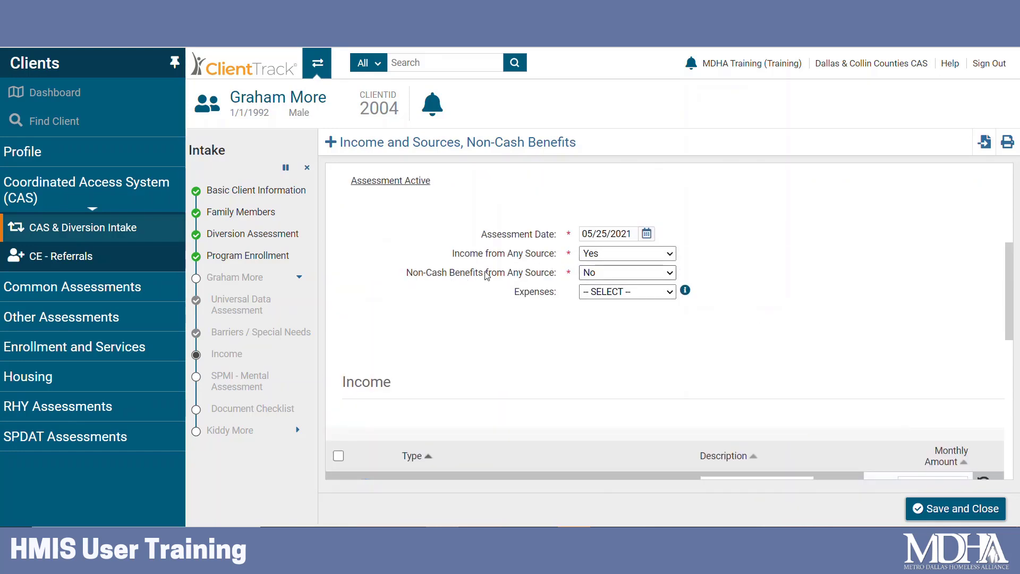
scroll(865, 308, down, 4)
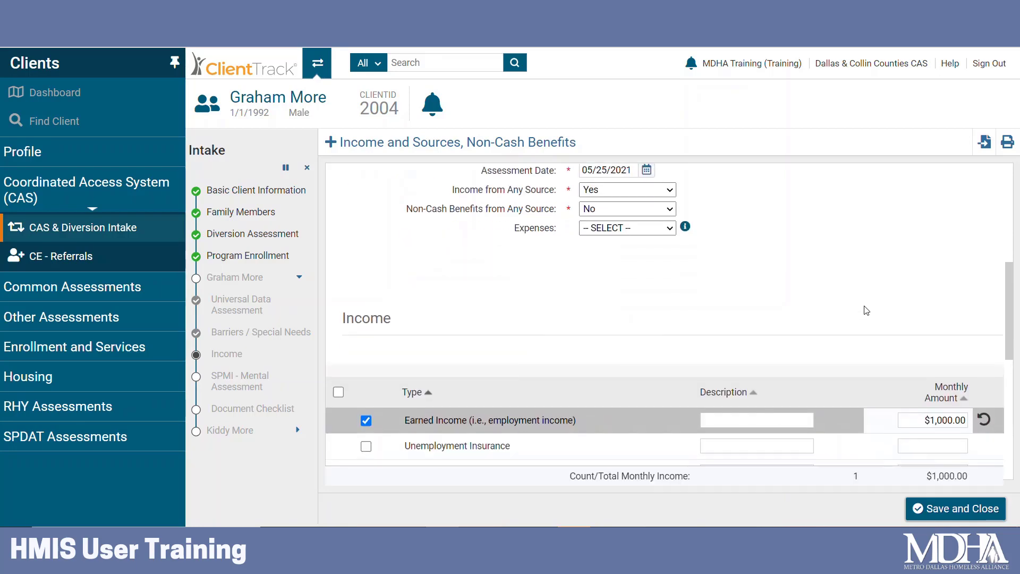
click(936, 508)
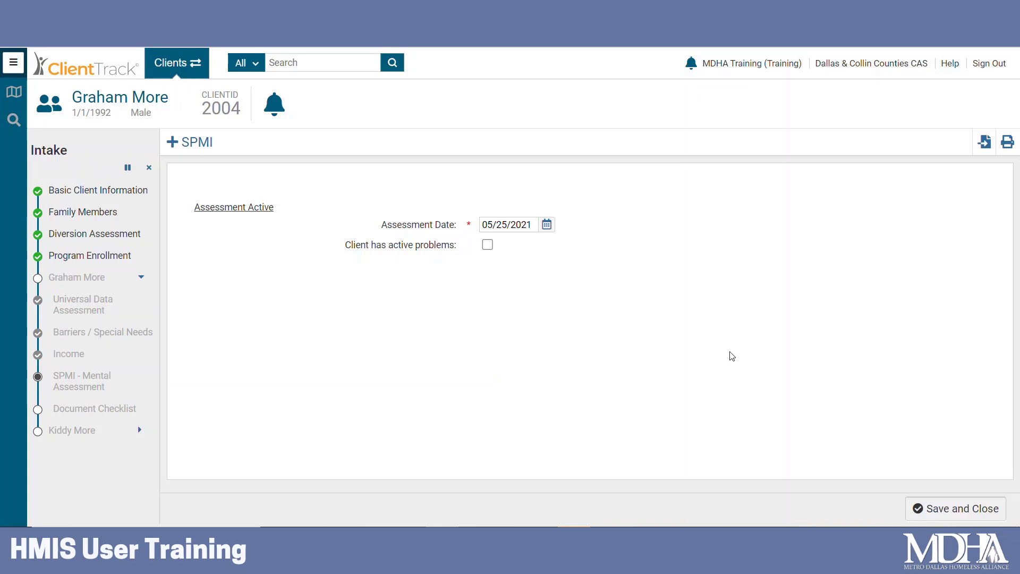
Save the SPMI form with 'Client has active problems' left unchecked.
click(980, 508)
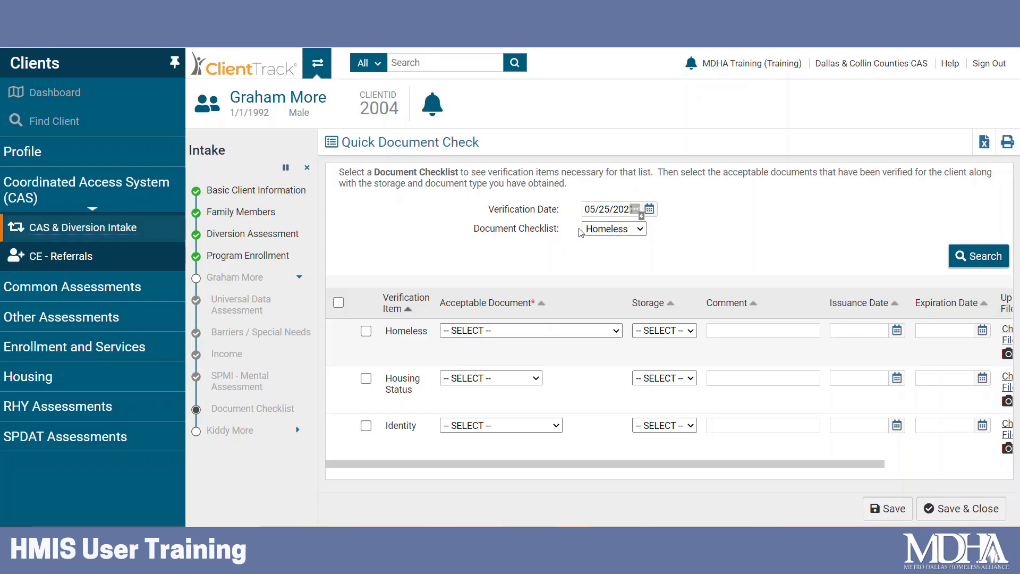
Switch the document checklist from Homeless to Disability.
click(638, 233)
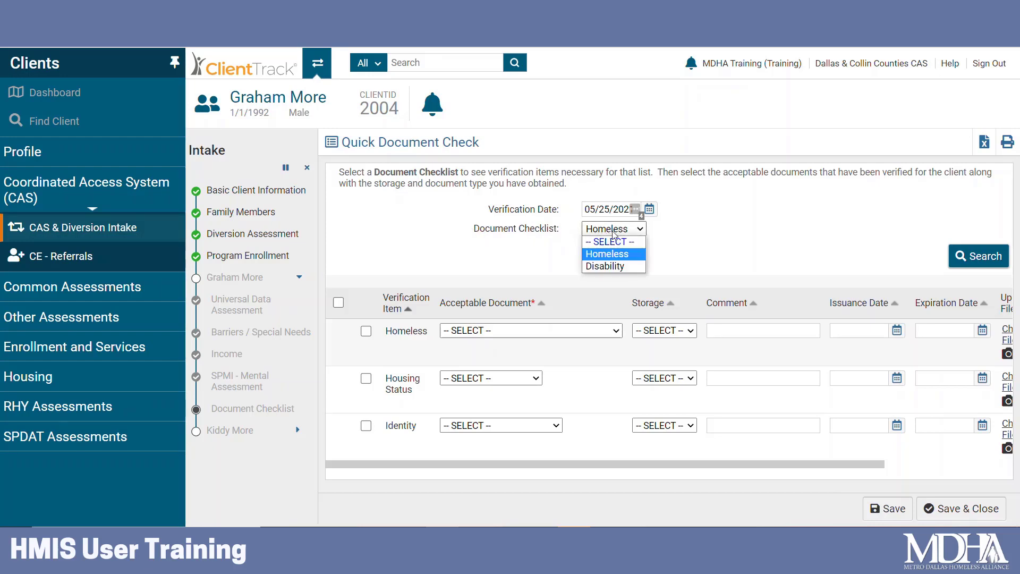
click(629, 259)
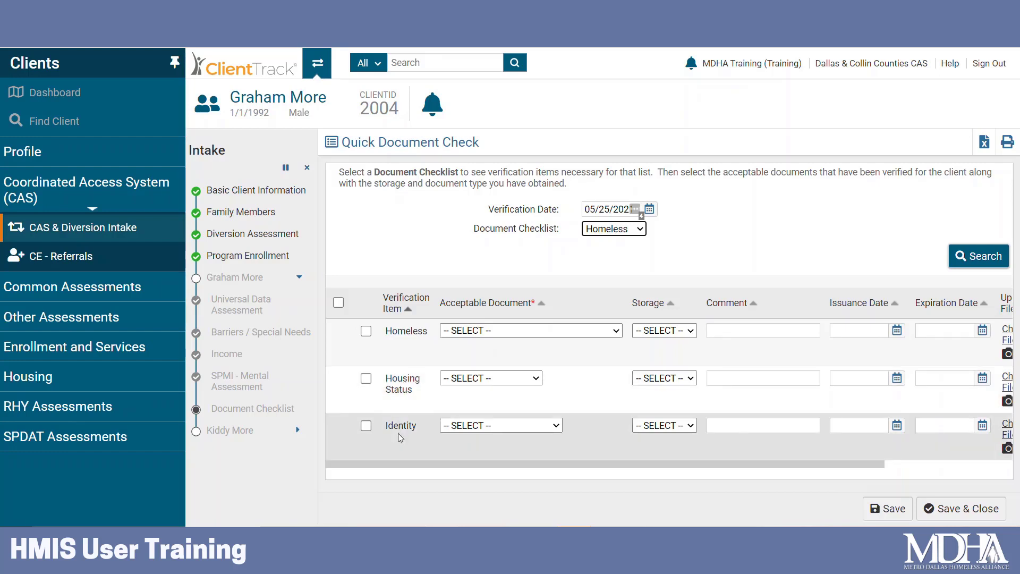
click(615, 229)
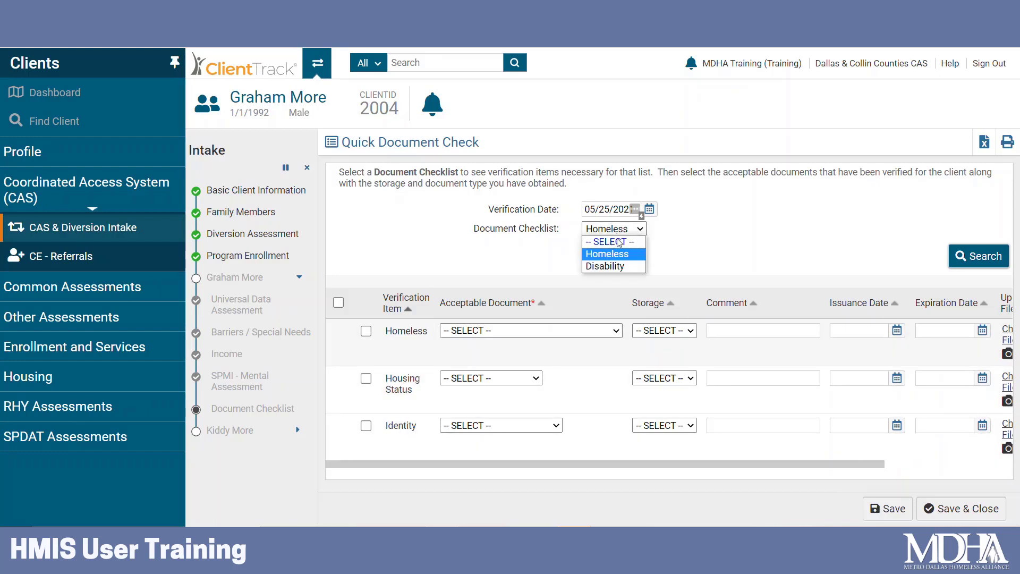
click(625, 267)
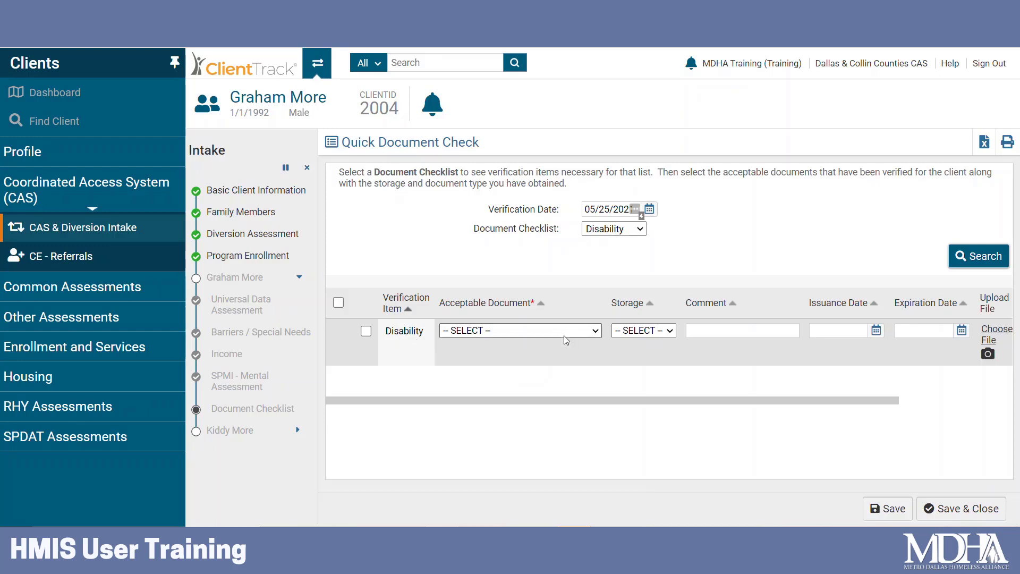
Review the Disability checklist's acceptable documents, then return to the Homeless checklist.
click(564, 337)
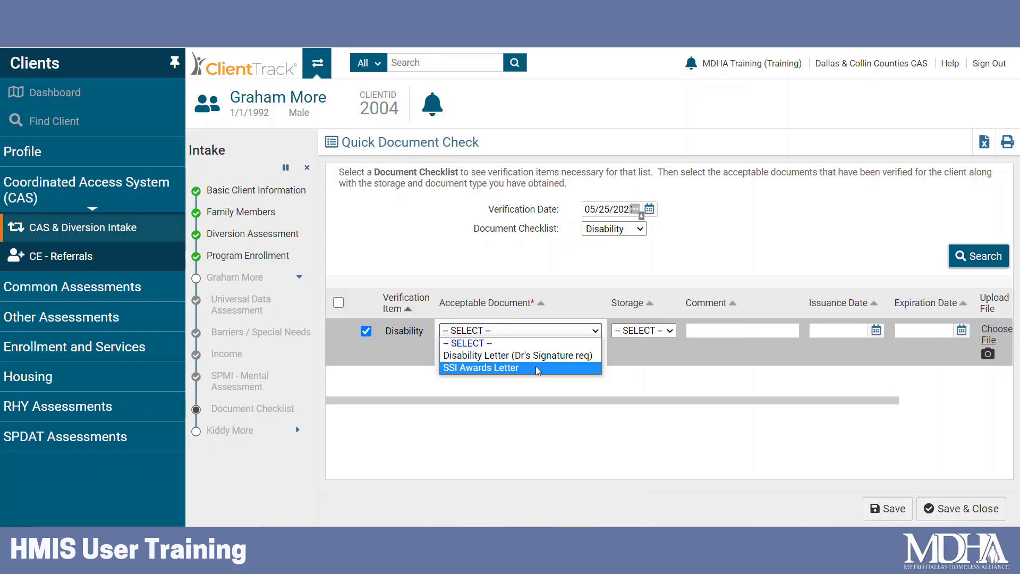
click(380, 336)
click(366, 330)
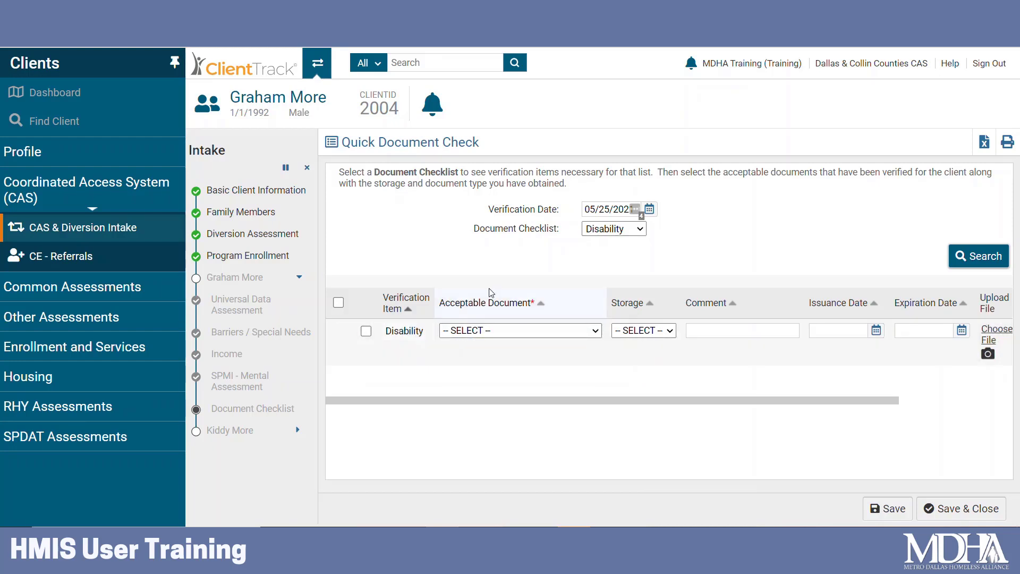
click(605, 233)
click(607, 254)
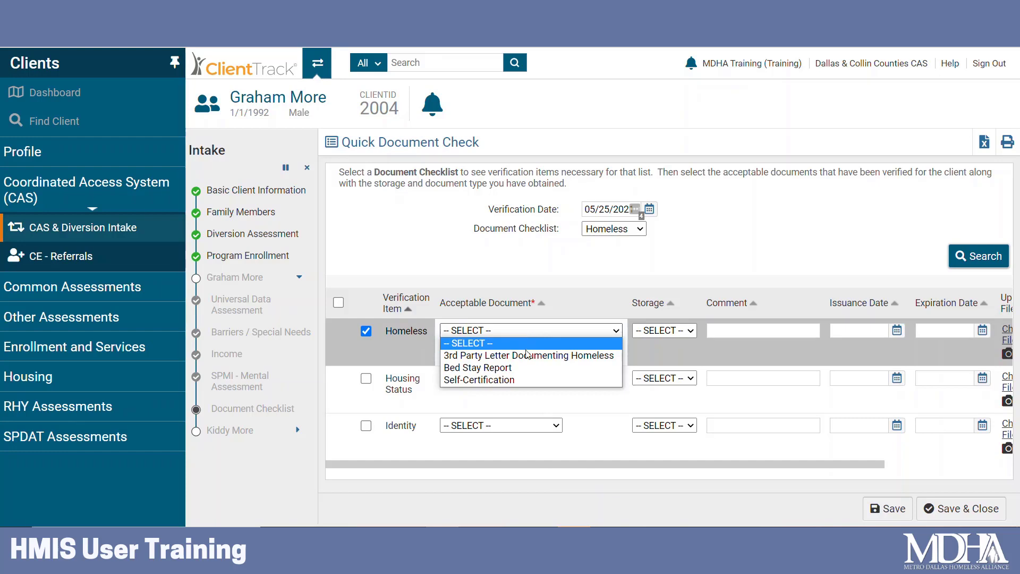
Set the Homeless proof to 3rd Party Letter Documenting Homeless, commented 'MDHA - April 2021'.
click(527, 356)
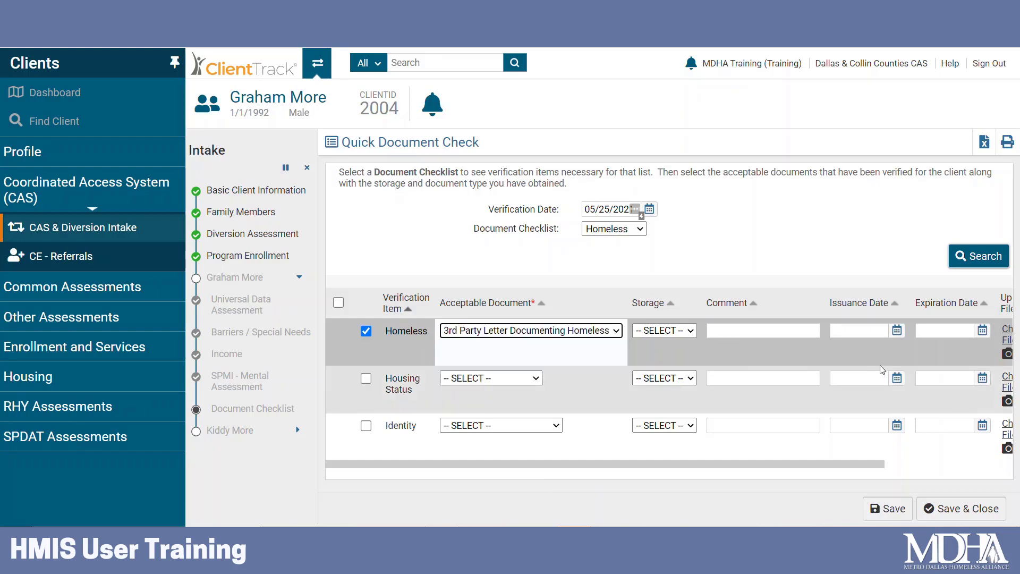
drag(768, 465, 897, 466)
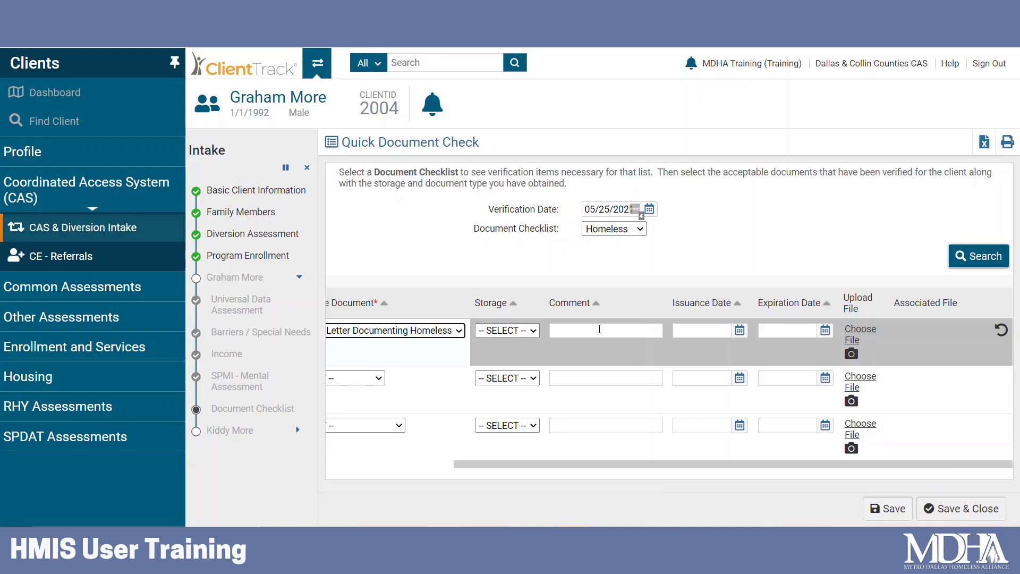
click(603, 330)
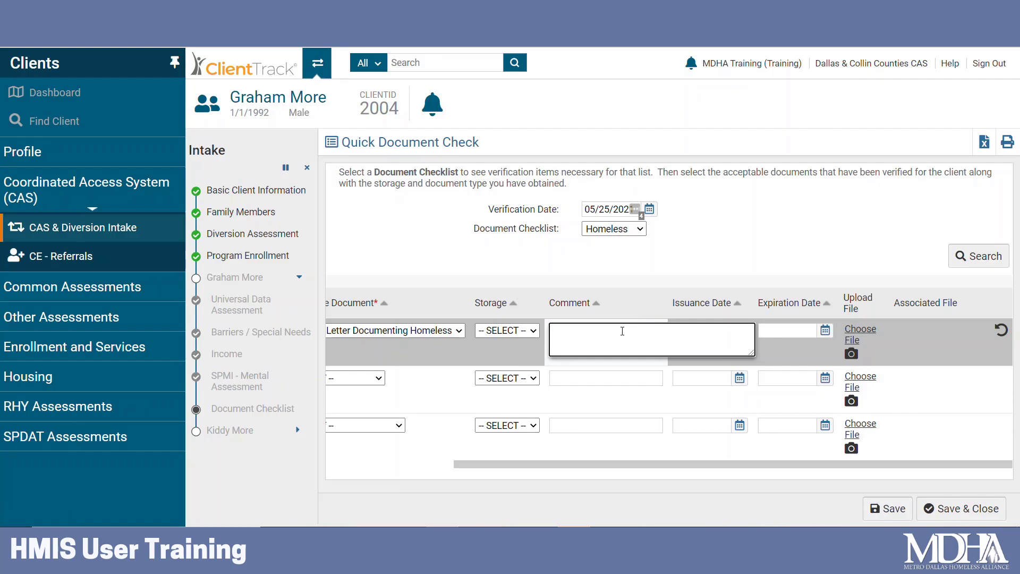
text(MDHA)
text(- April 2021)
click(668, 268)
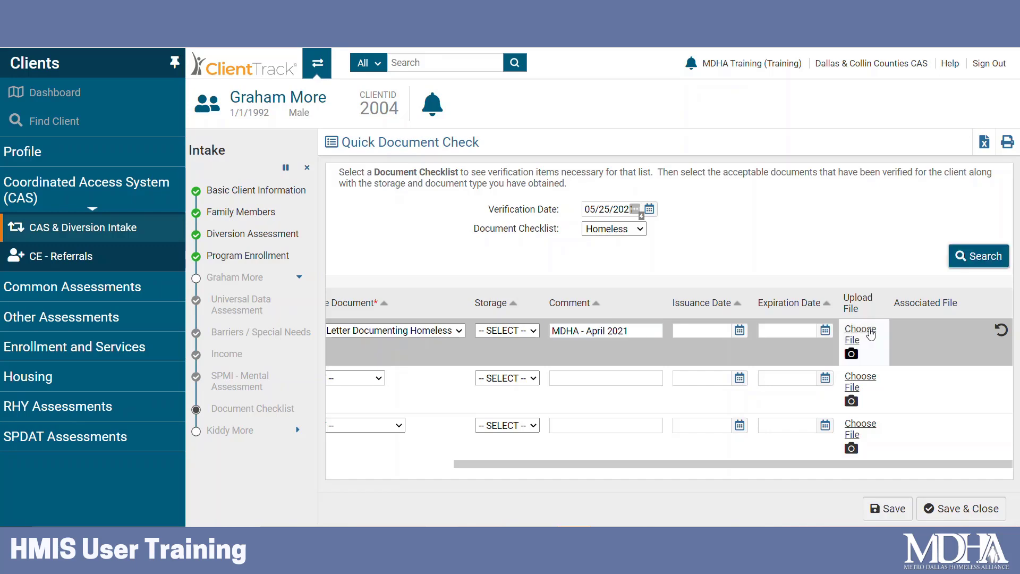
Attach May-2021.docx to the Homeless verification, then save and close the document checklist.
click(870, 333)
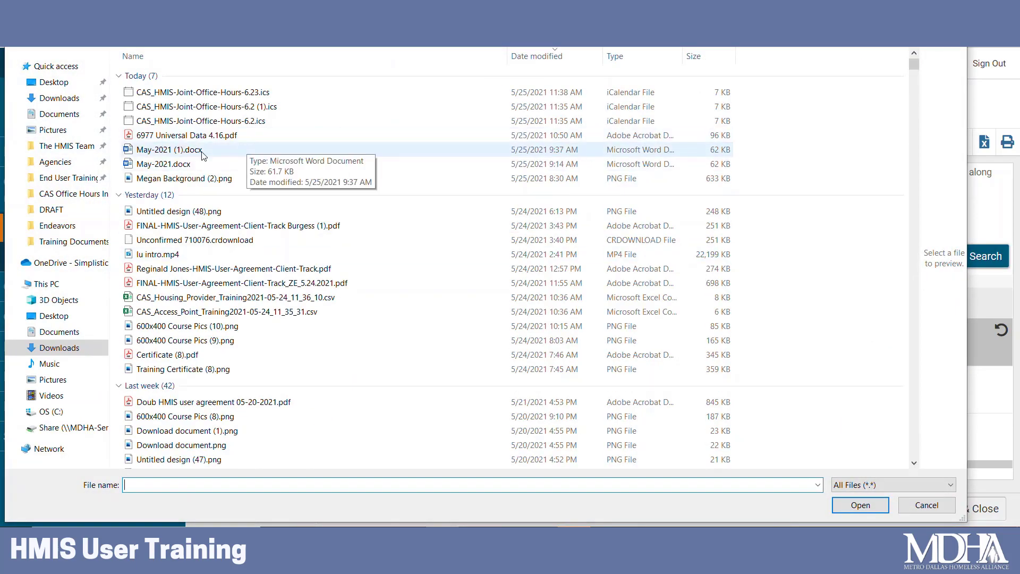
click(190, 163)
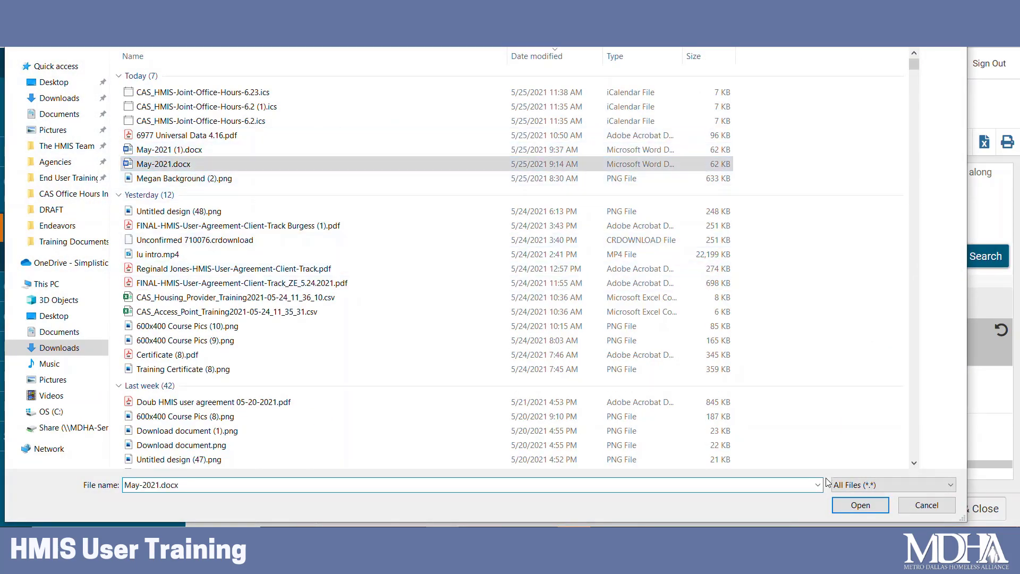
click(860, 505)
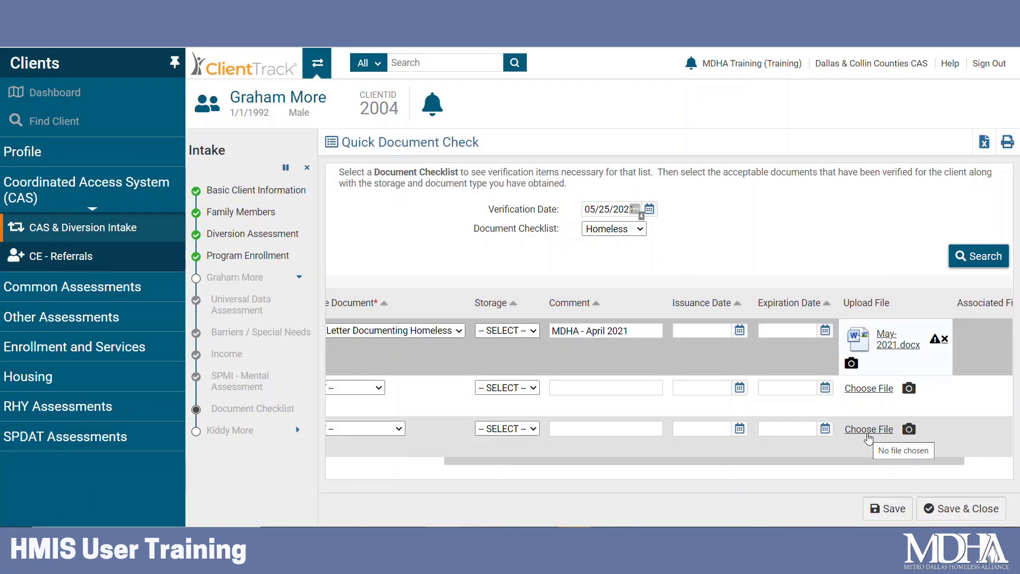
click(888, 509)
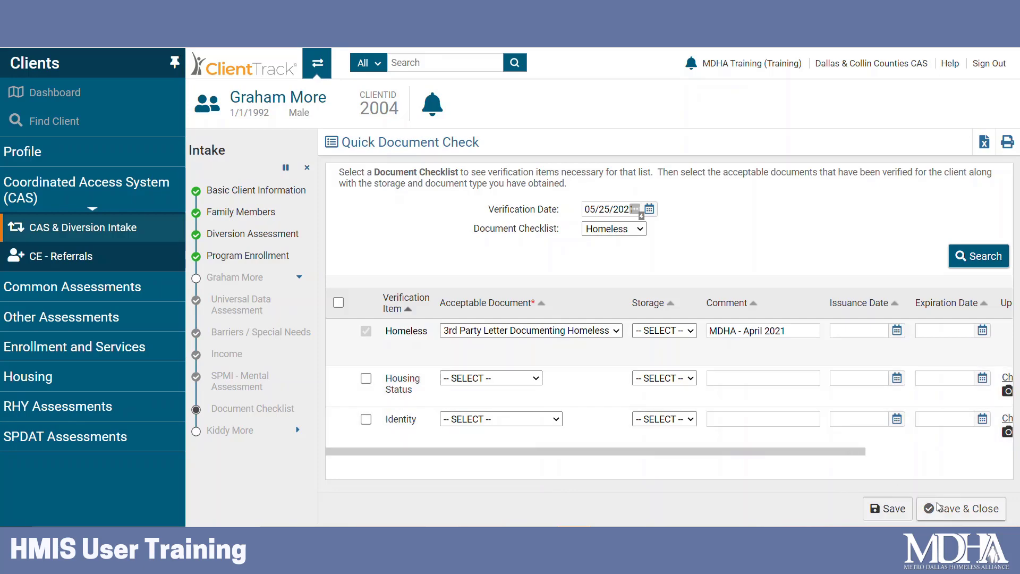
click(977, 514)
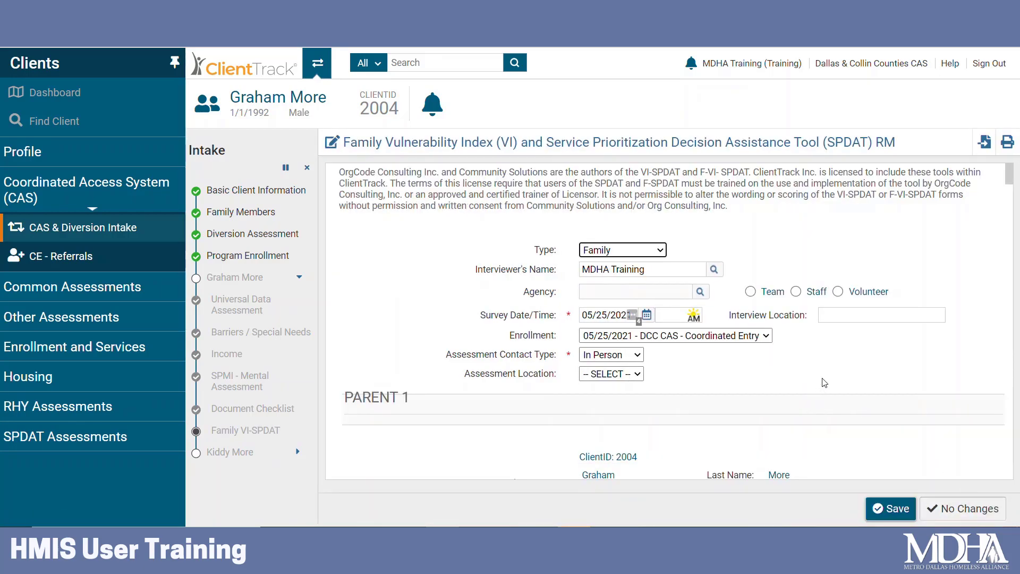
Hide the Clients sidebar and scroll the Family VI-SPDAT down to Additional Questions.
click(174, 62)
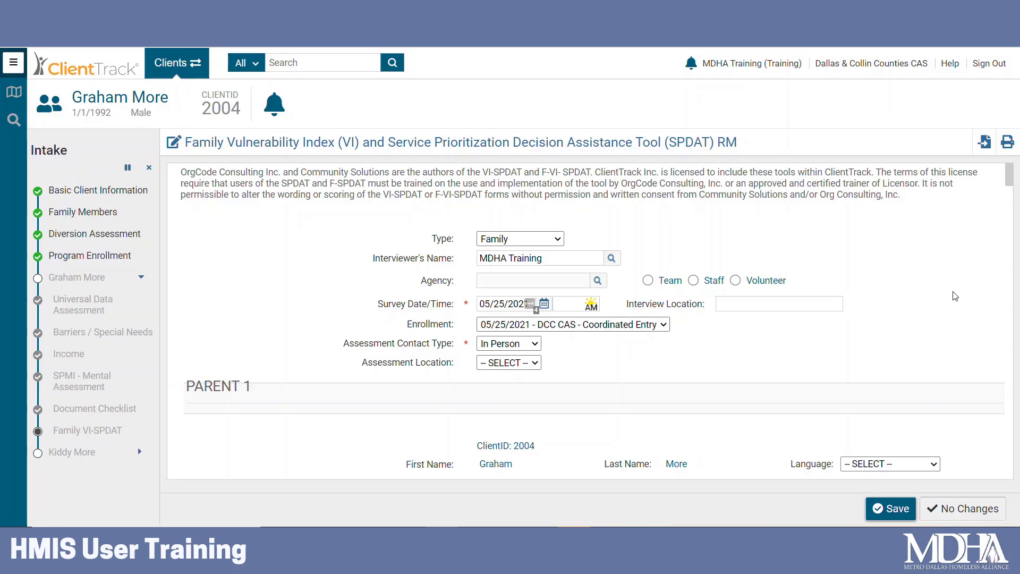
drag(1010, 277, 1016, 480)
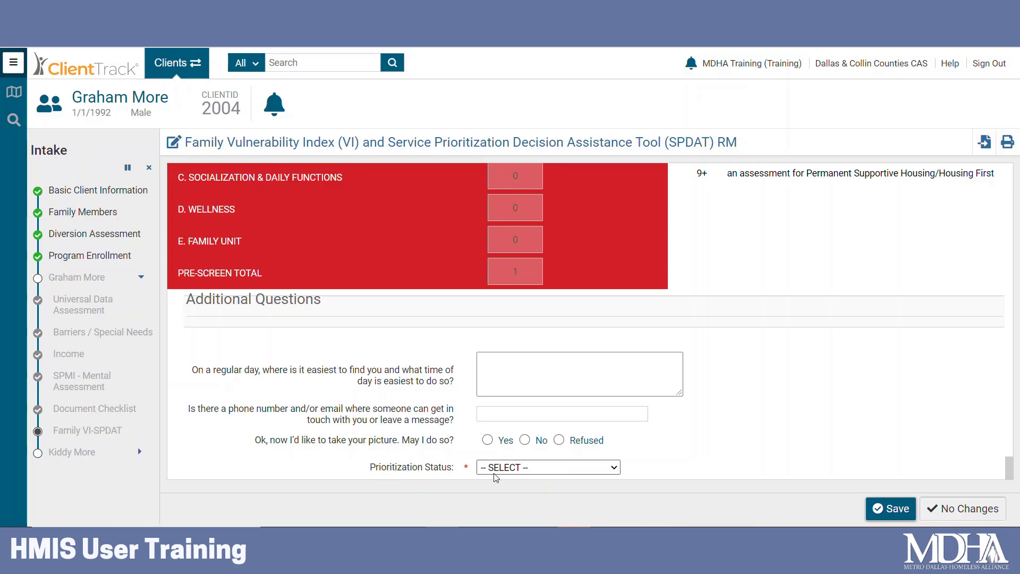
Set Prioritization Status to Placed on prioritization list and save the Family VI-SPDAT.
click(614, 469)
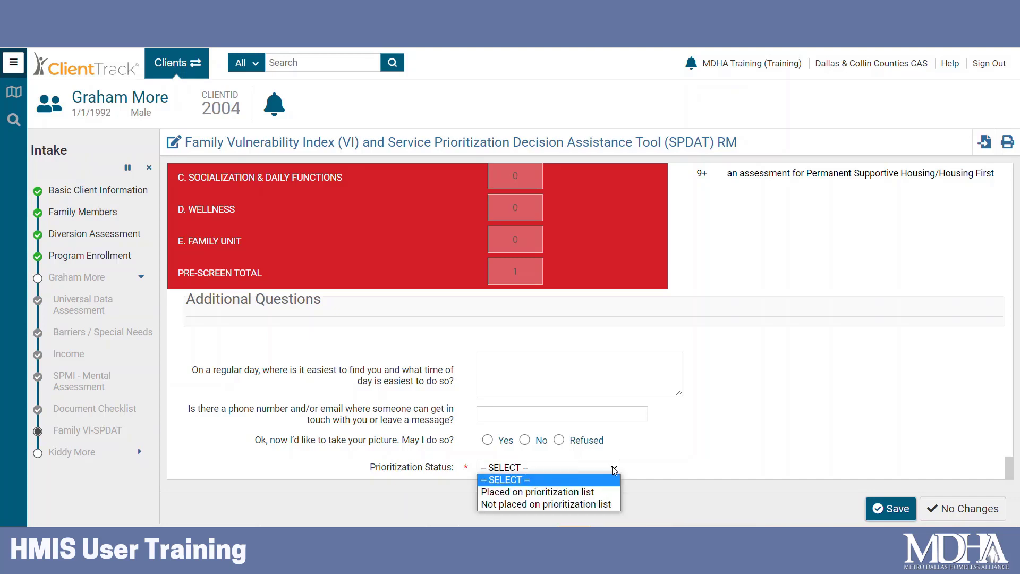
click(528, 492)
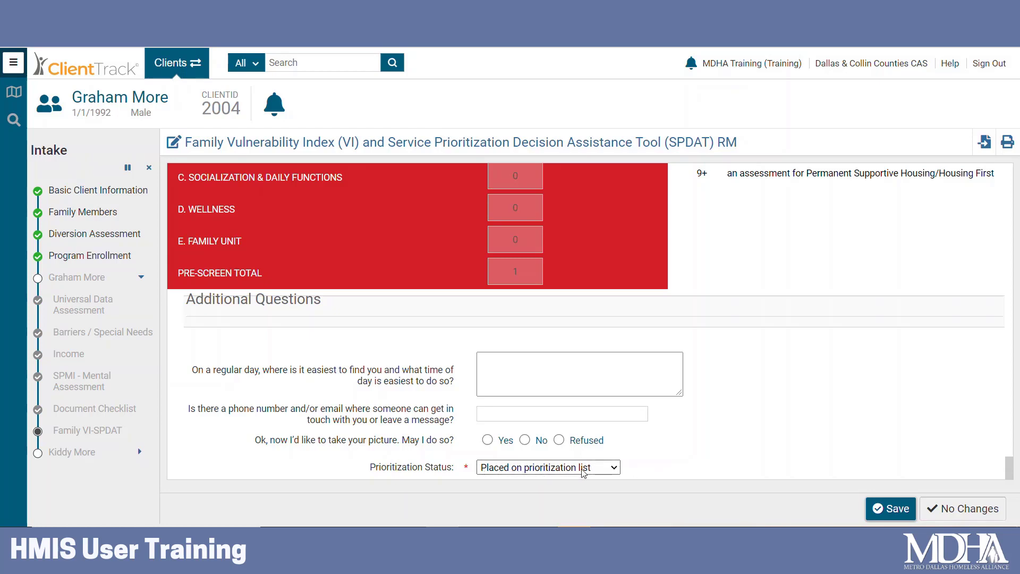
click(886, 510)
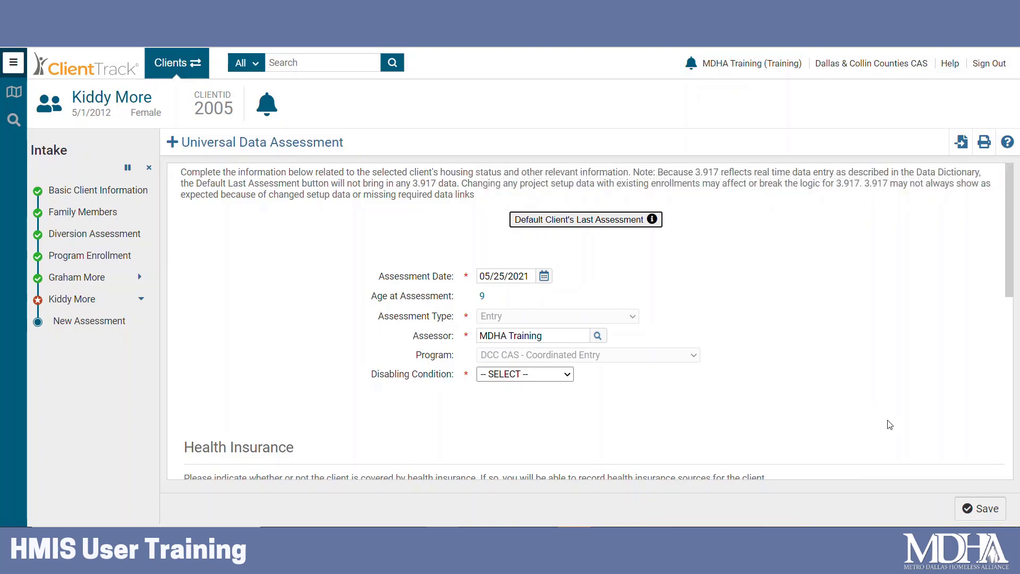
Set the child's Disabling Condition and Covered by Health Insurance to No, then save and close.
click(526, 374)
click(500, 397)
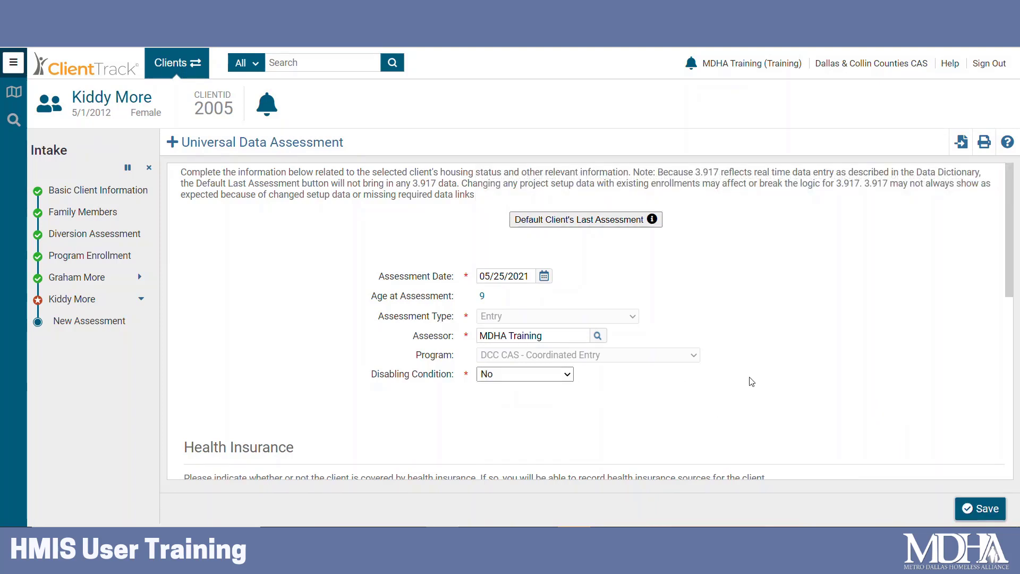
scroll(803, 351, down, 1)
scroll(803, 350, down, 5)
scroll(610, 228, up, 3)
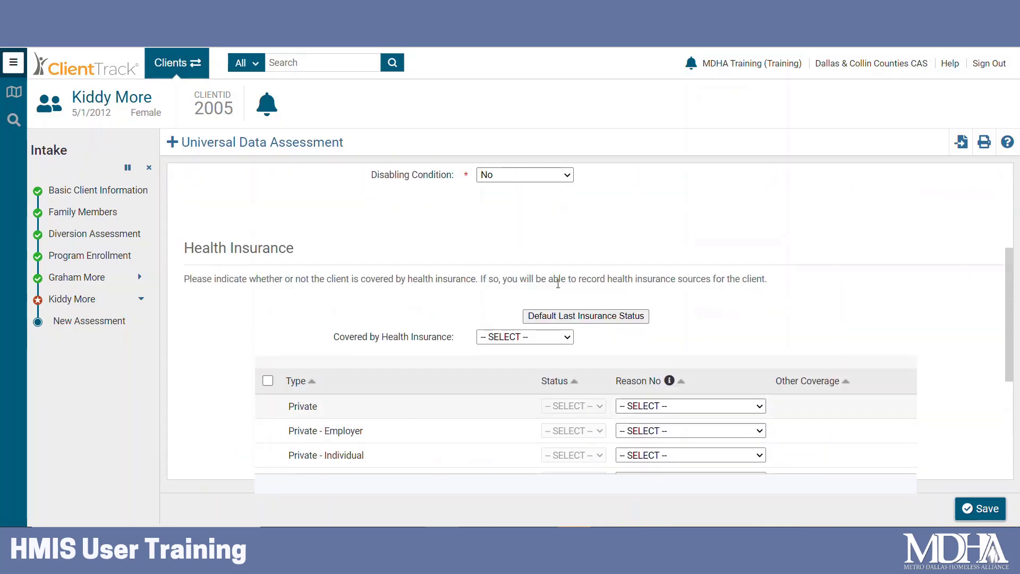
click(526, 337)
click(528, 363)
scroll(857, 333, down, 4)
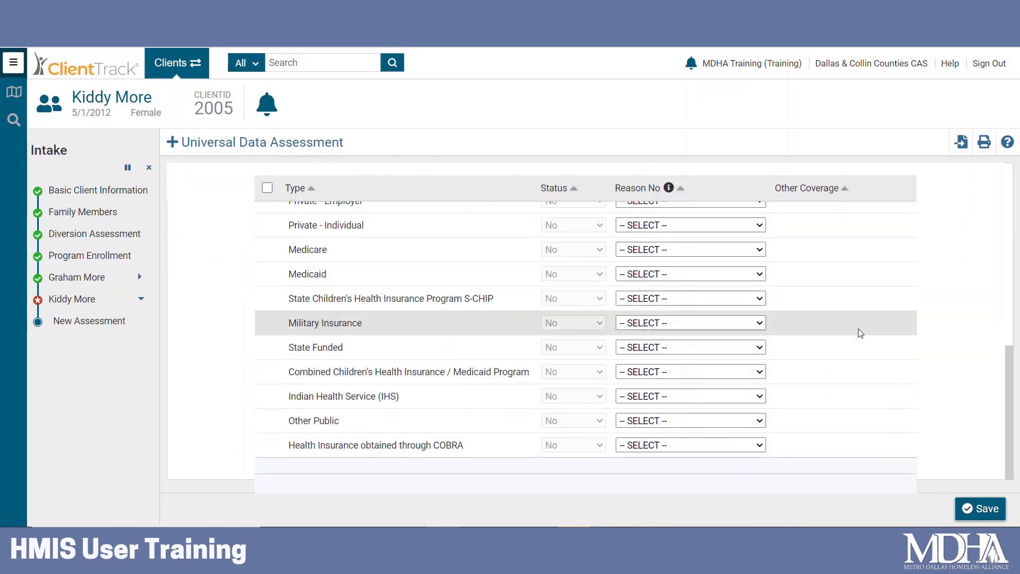
click(969, 504)
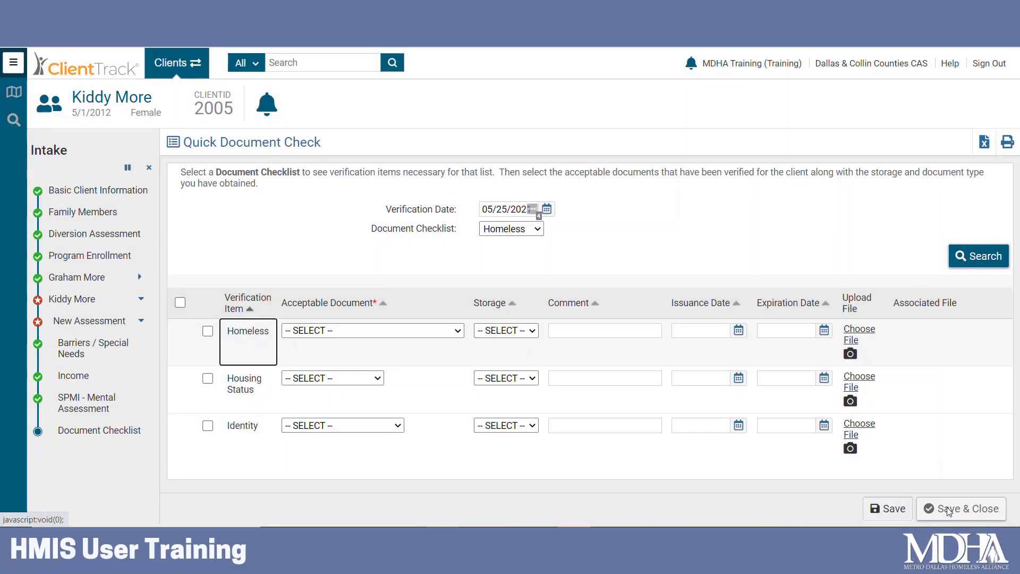
click(950, 509)
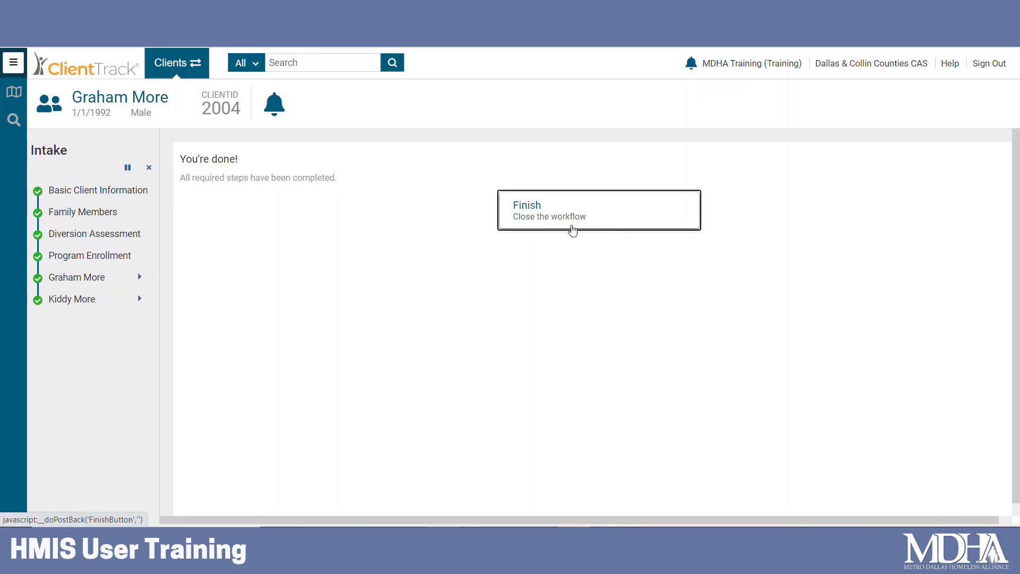
Finish the intake workflow, switch to Home, and open CAS Queue under Coordinated Access System.
click(554, 209)
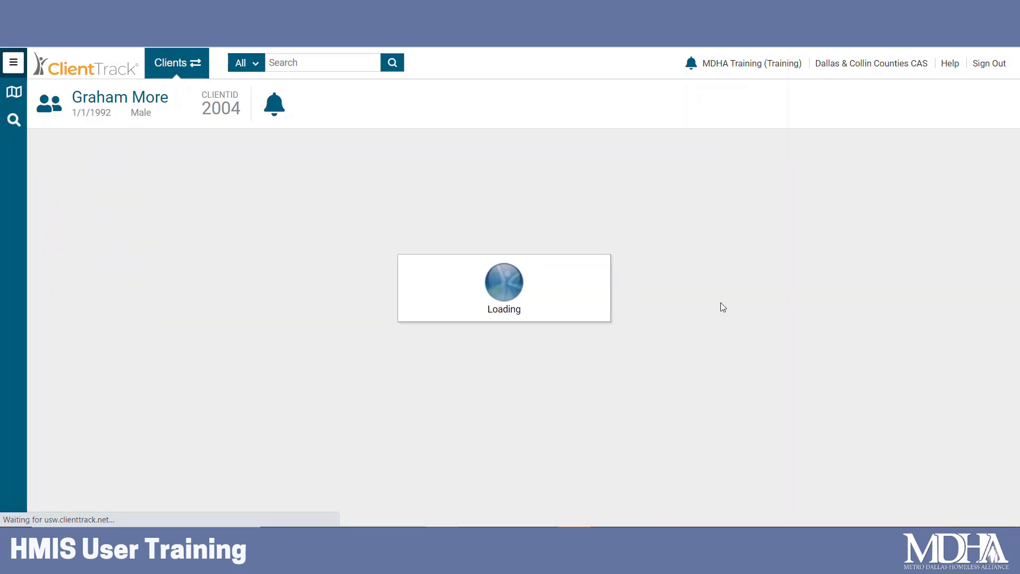
scroll(606, 334, down, 1)
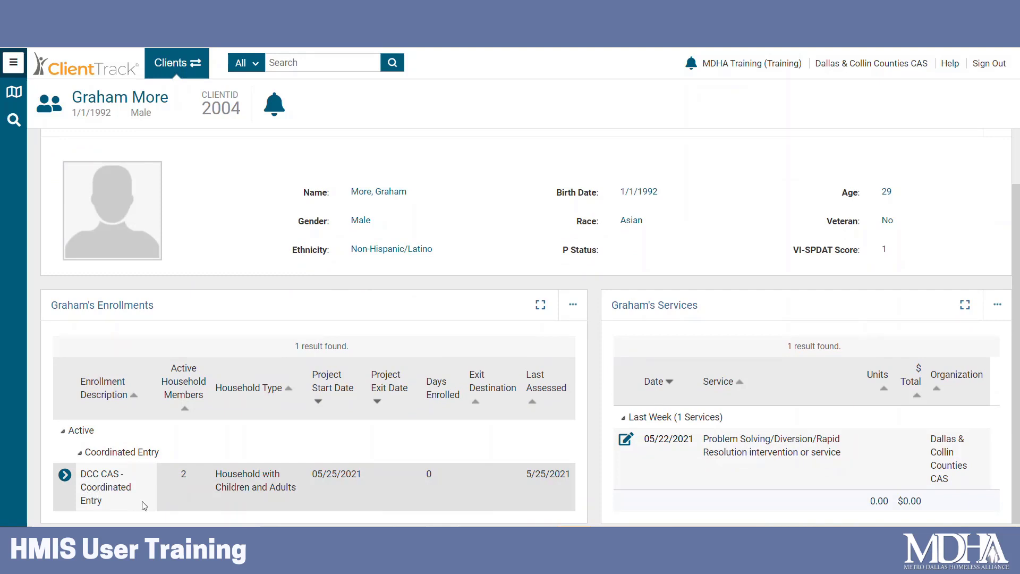
click(169, 63)
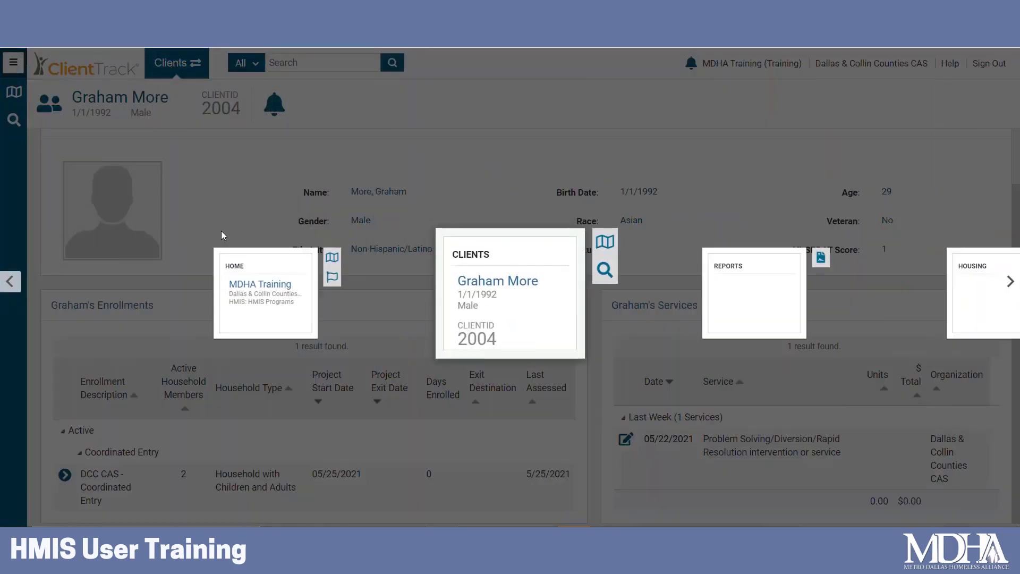
click(263, 301)
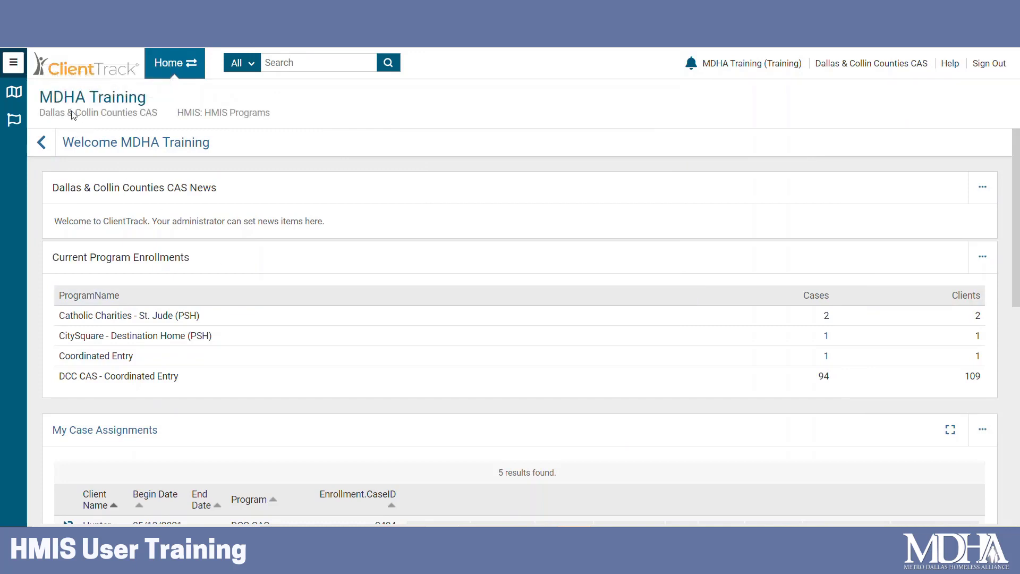
click(13, 62)
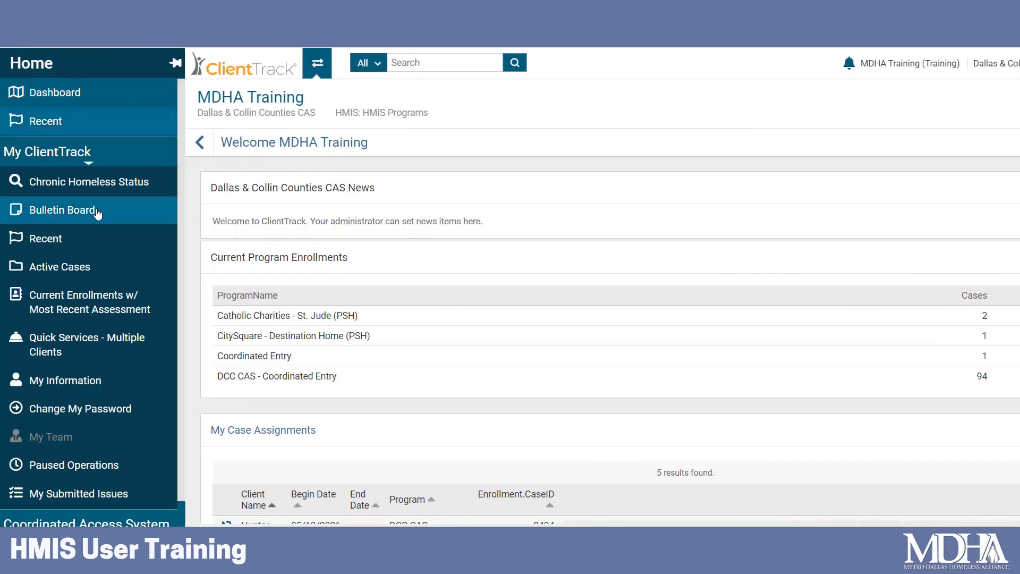
scroll(93, 239, down, 1)
click(83, 502)
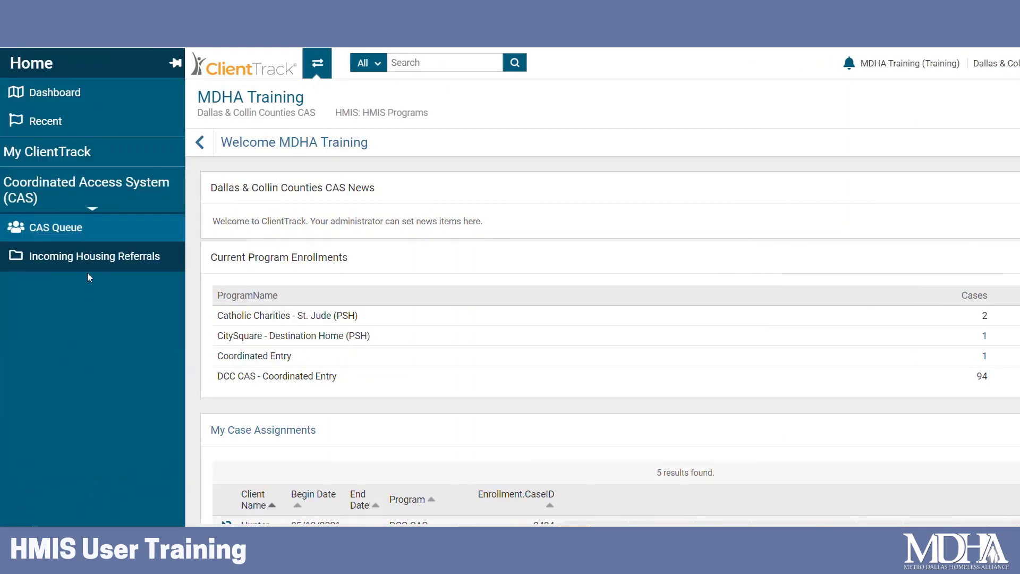
click(76, 225)
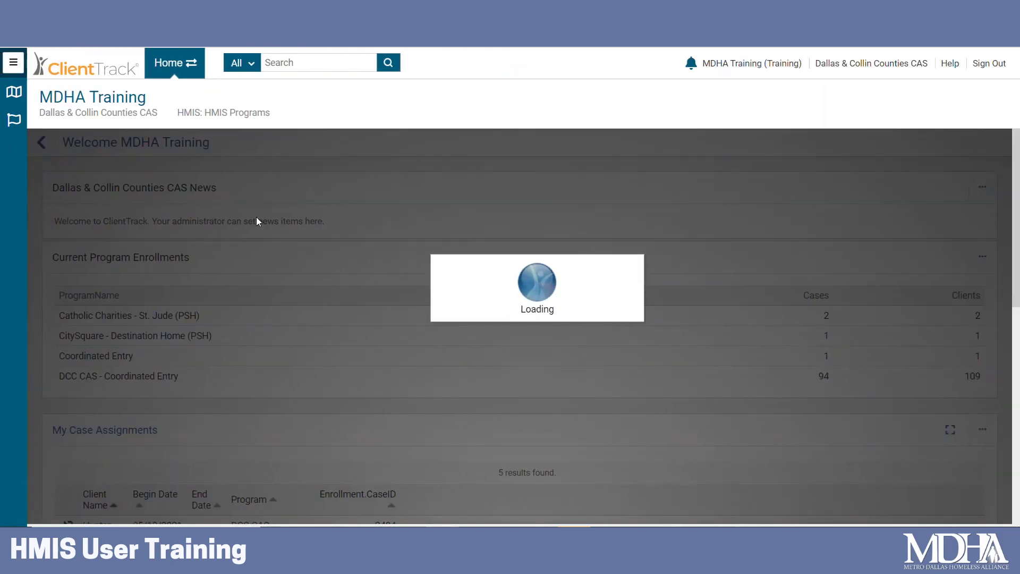
Search the CAS Queue by the start of the adult client's first and last name.
scroll(497, 367, down, 6)
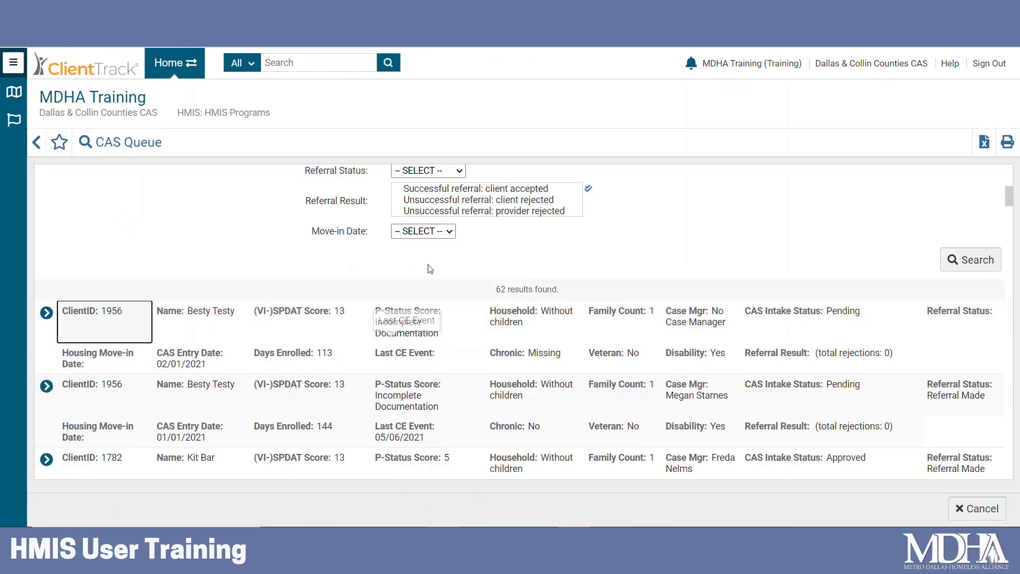
scroll(472, 278, up, 3)
scroll(439, 261, up, 3)
click(416, 367)
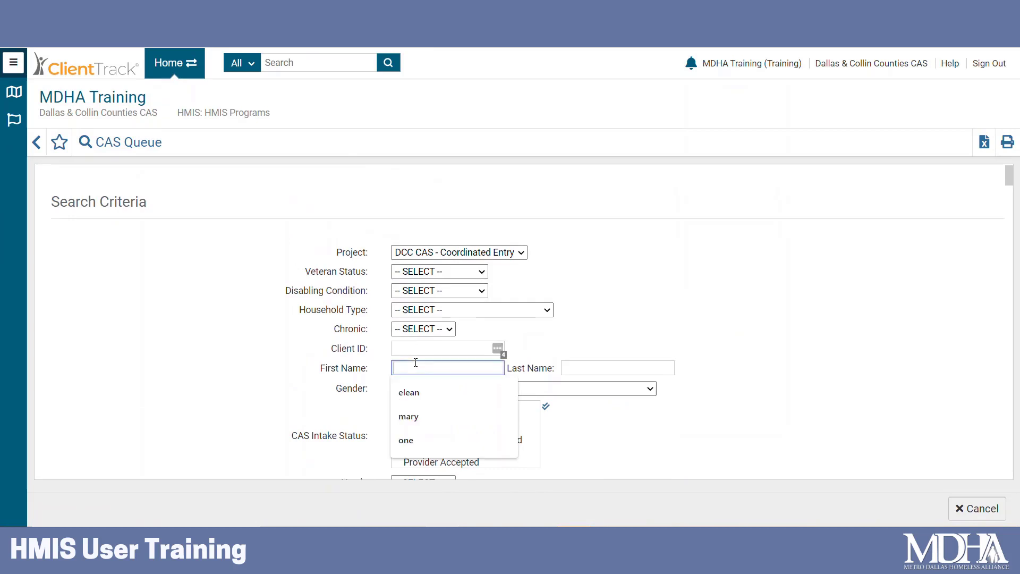
text(grah)
key(Tab)
text(m)
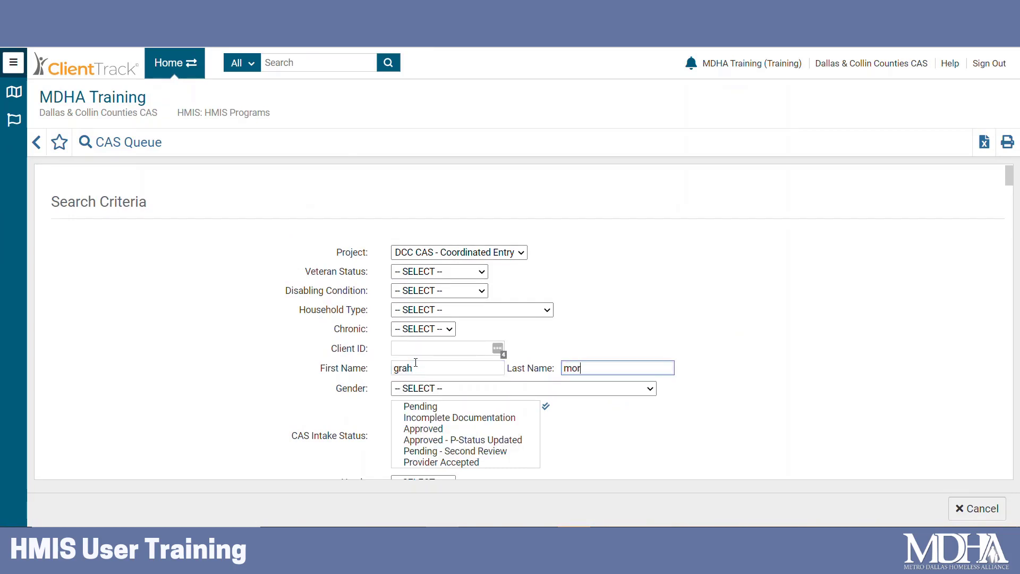
text(or)
scroll(417, 364, down, 5)
key(Return)
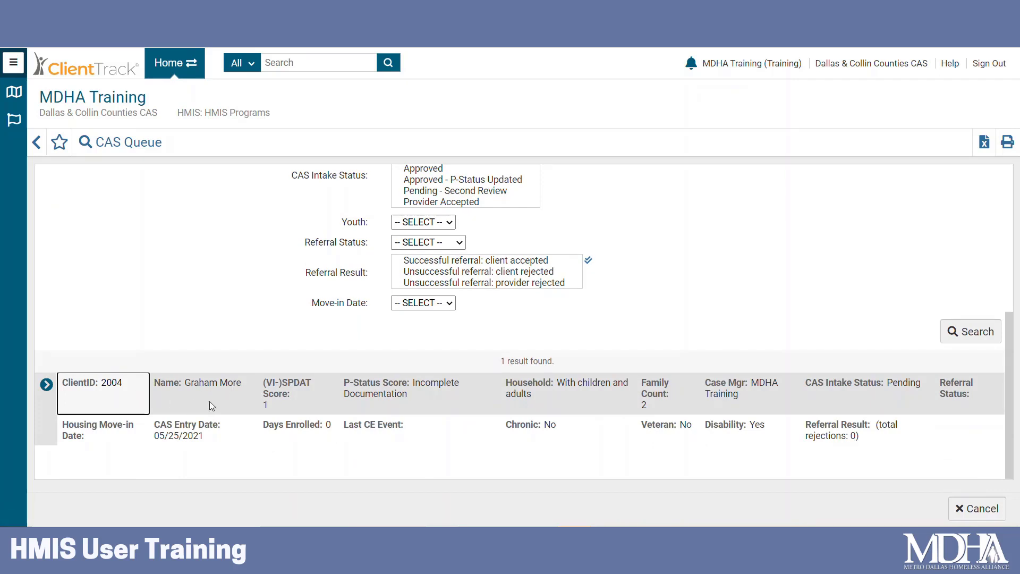
Confirm the matching client's CAS Intake Status reads Pending.
drag(923, 384, 842, 384)
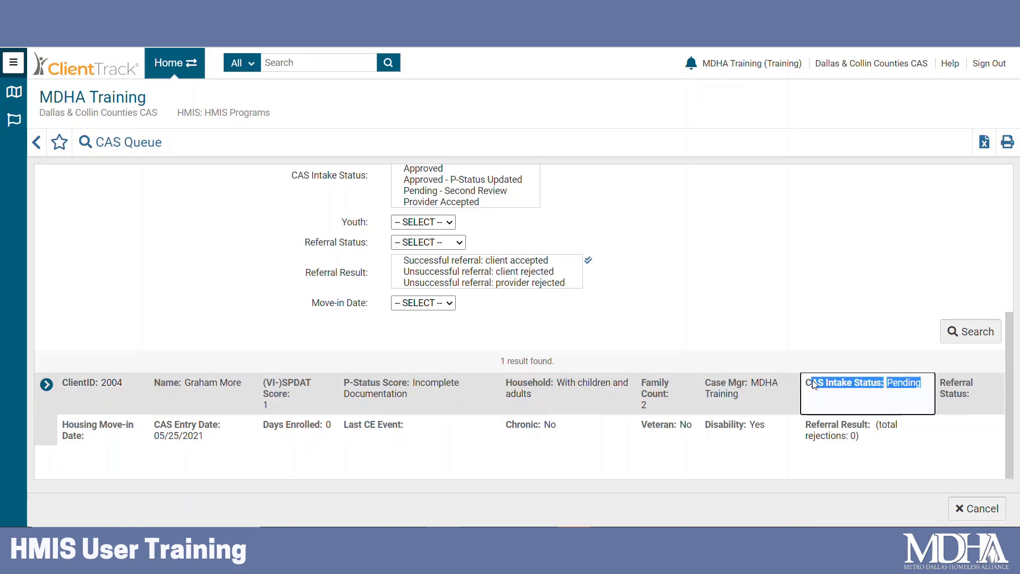
click(901, 356)
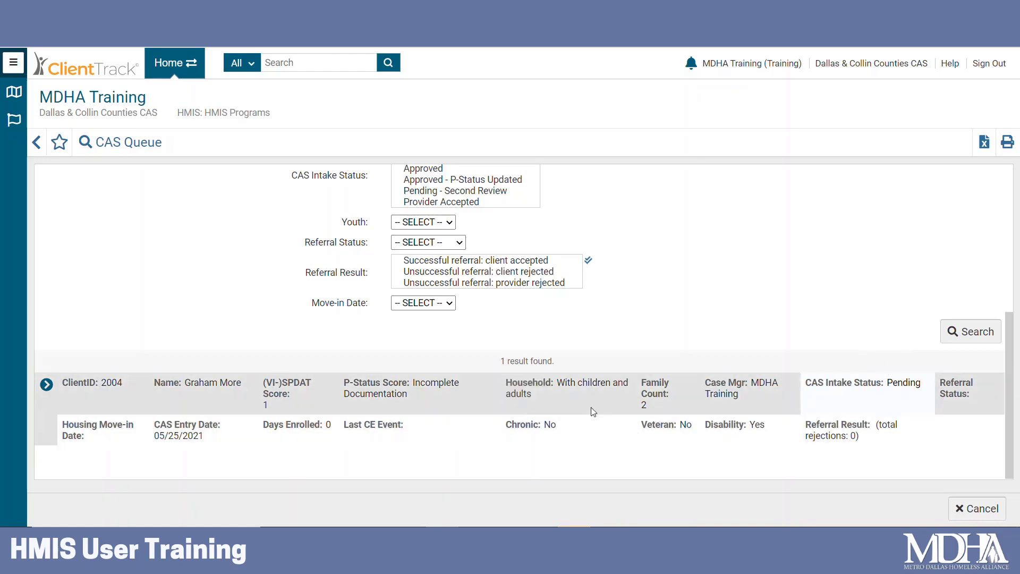
scroll(594, 412, up, 5)
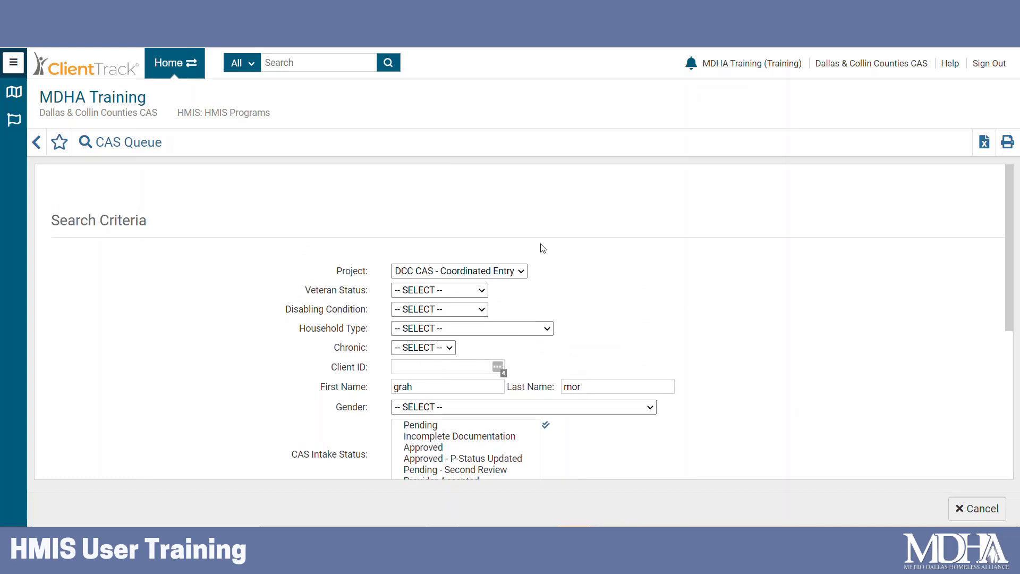
Return to the adult client's dashboard and open the dependent child's dashboard from the family list.
click(175, 62)
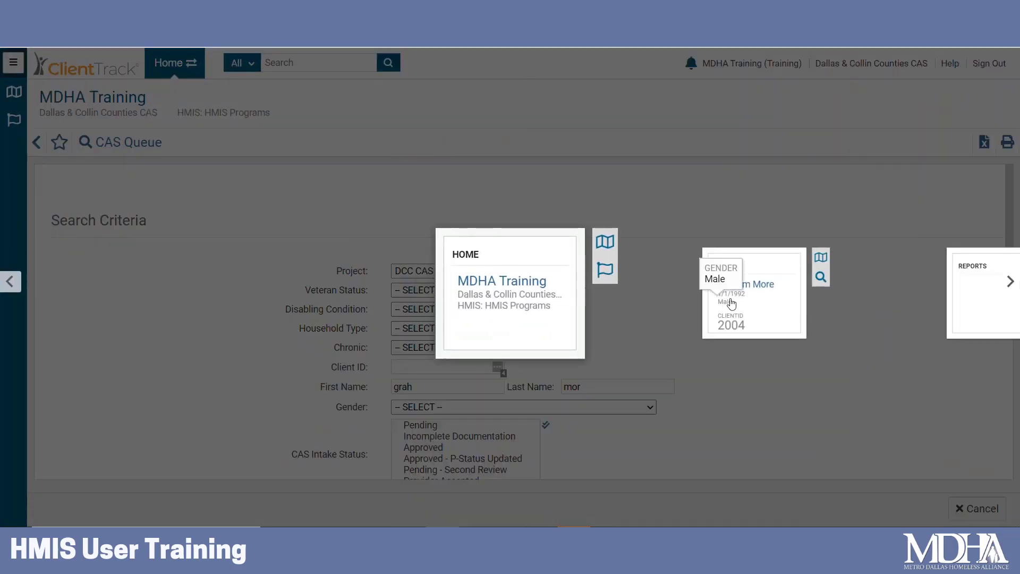
click(731, 303)
click(52, 109)
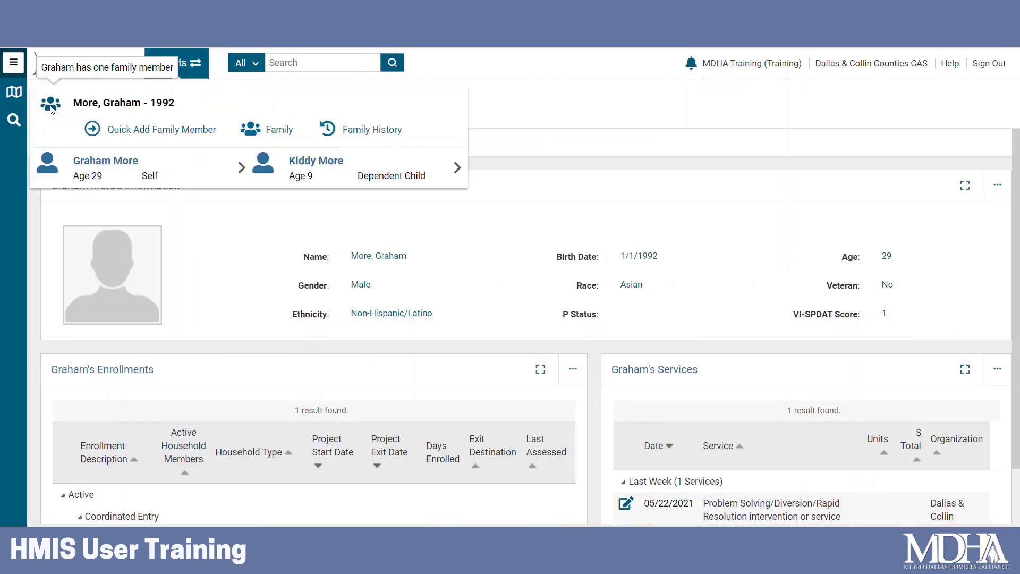
click(314, 161)
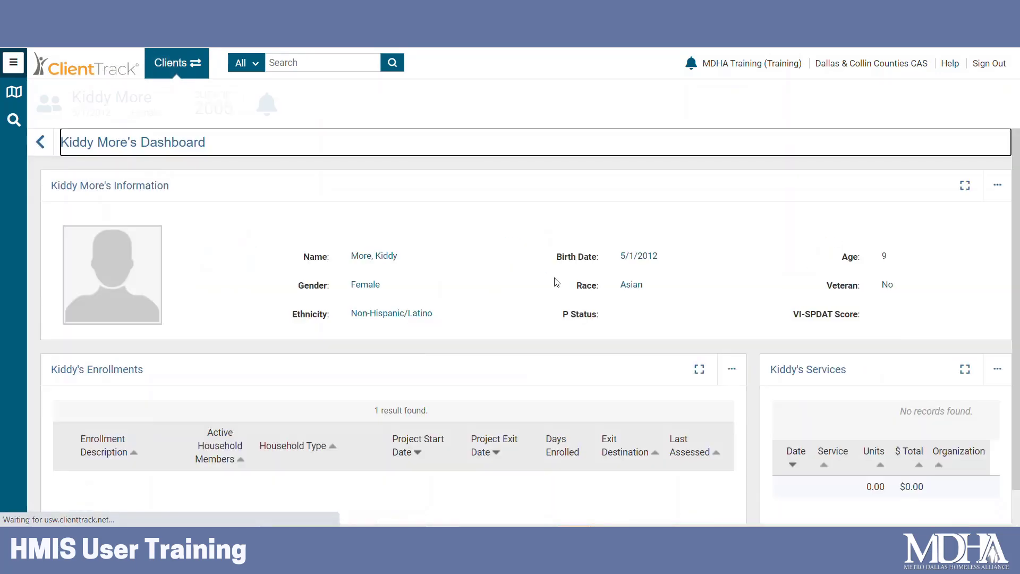